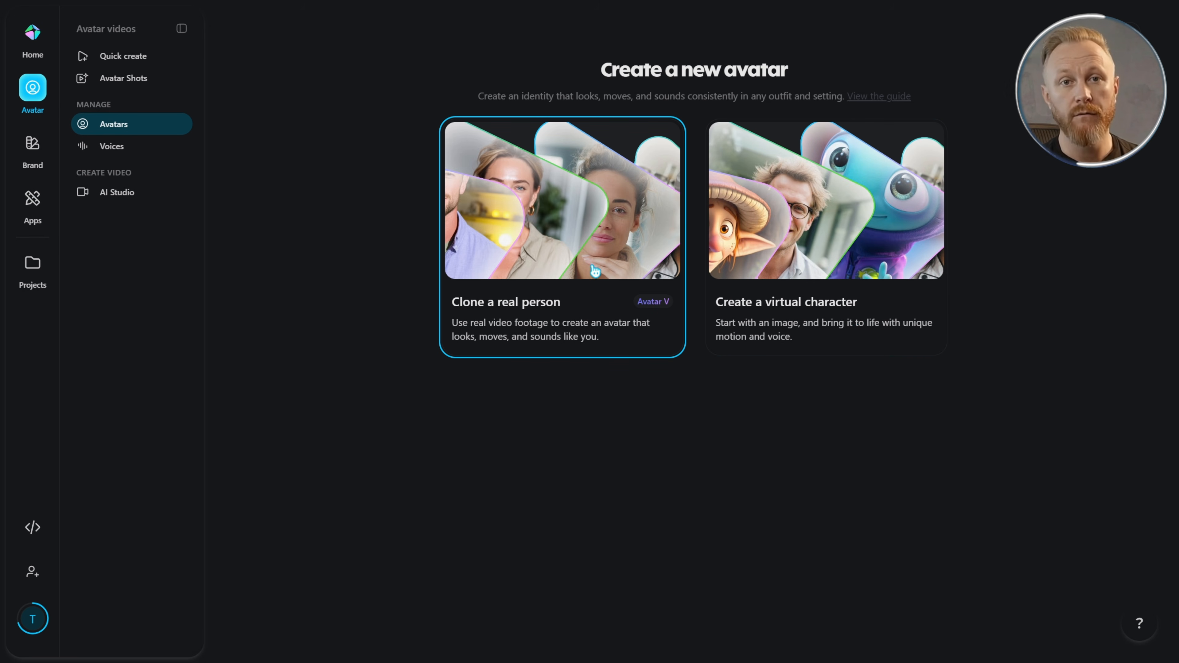
Start a new avatar cloned from a real person and choose the integrated camera for webcam recording.
left_click(578, 256)
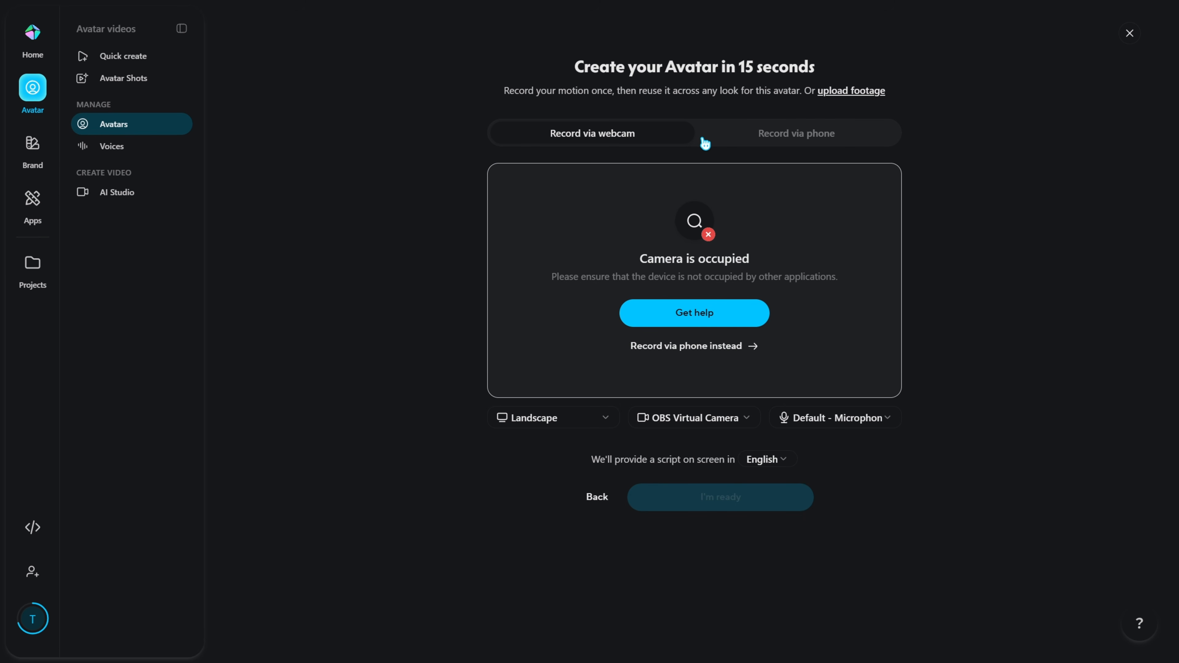
left_click(819, 146)
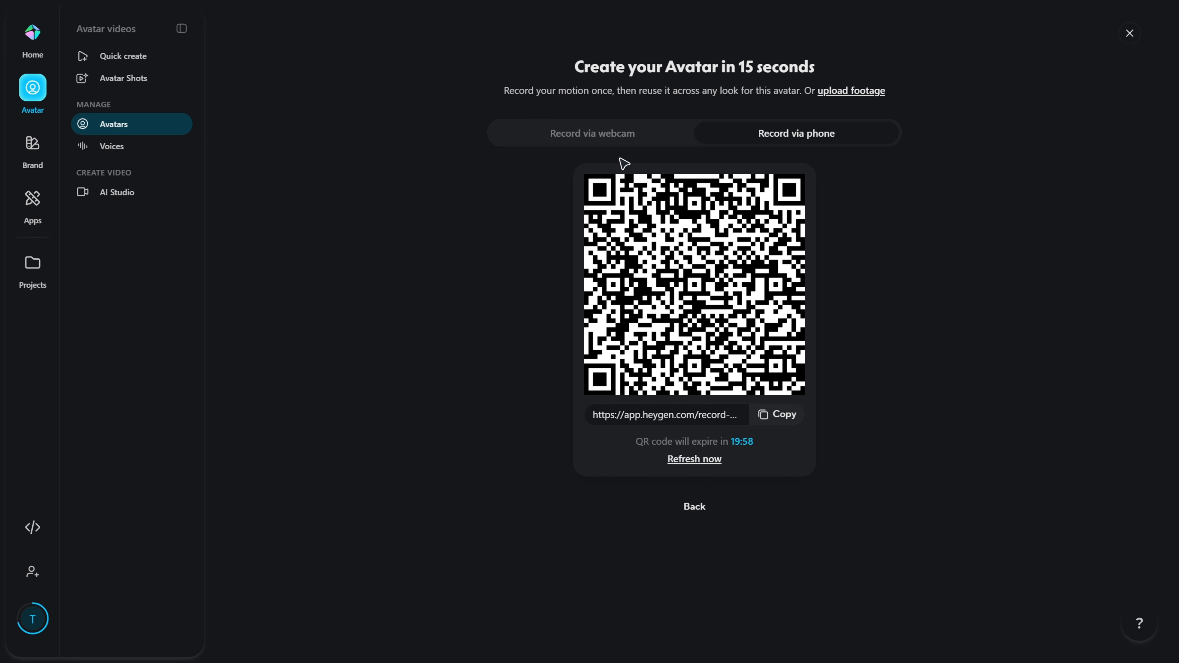
left_click(590, 144)
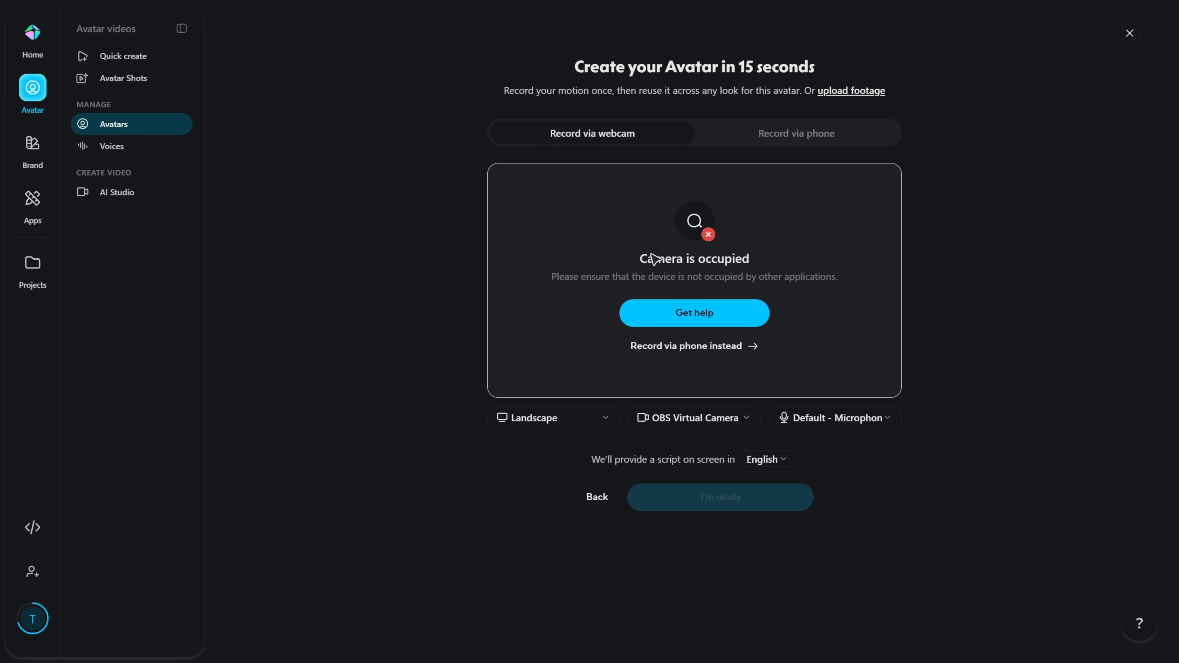
left_click(734, 417)
left_click(708, 455)
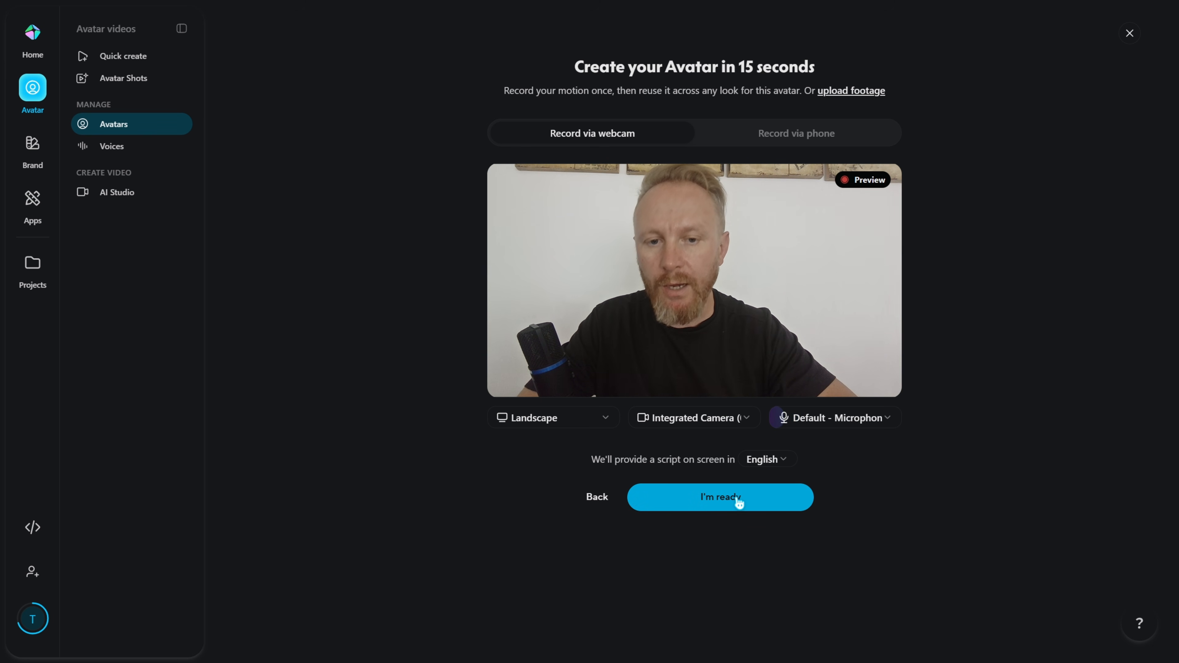
Record the scripted webcam footage and create the avatar Dom1 from it.
left_click(752, 513)
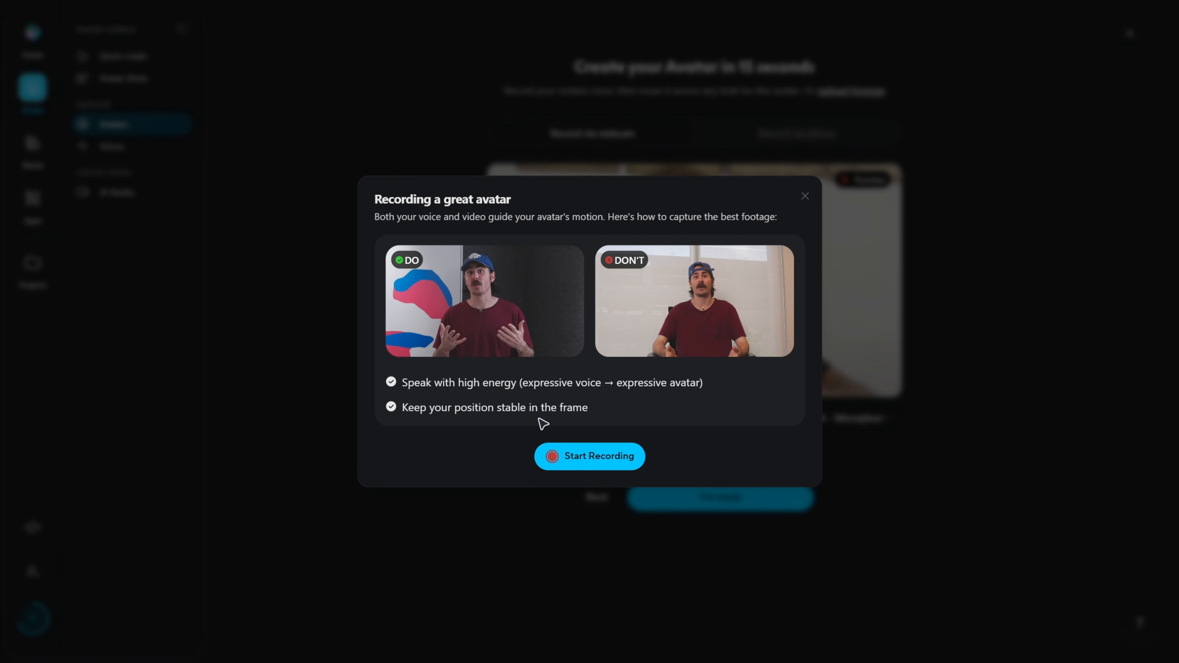
left_click(583, 468)
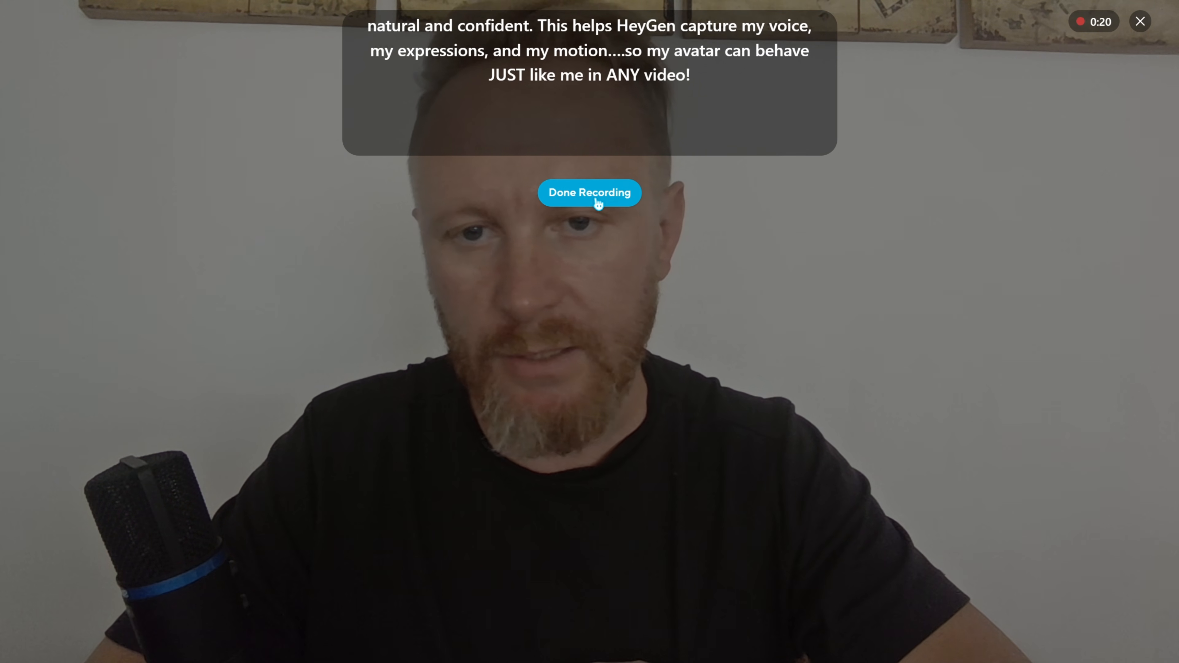
left_click(620, 199)
mouse_move(513, 140)
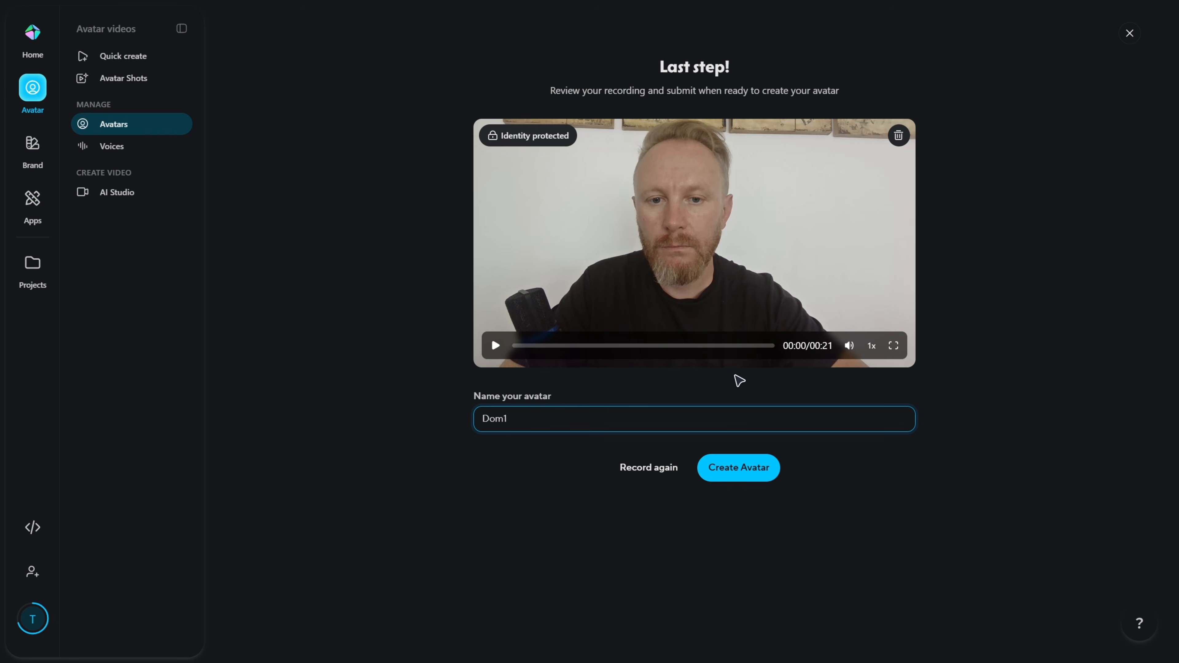
left_click(750, 478)
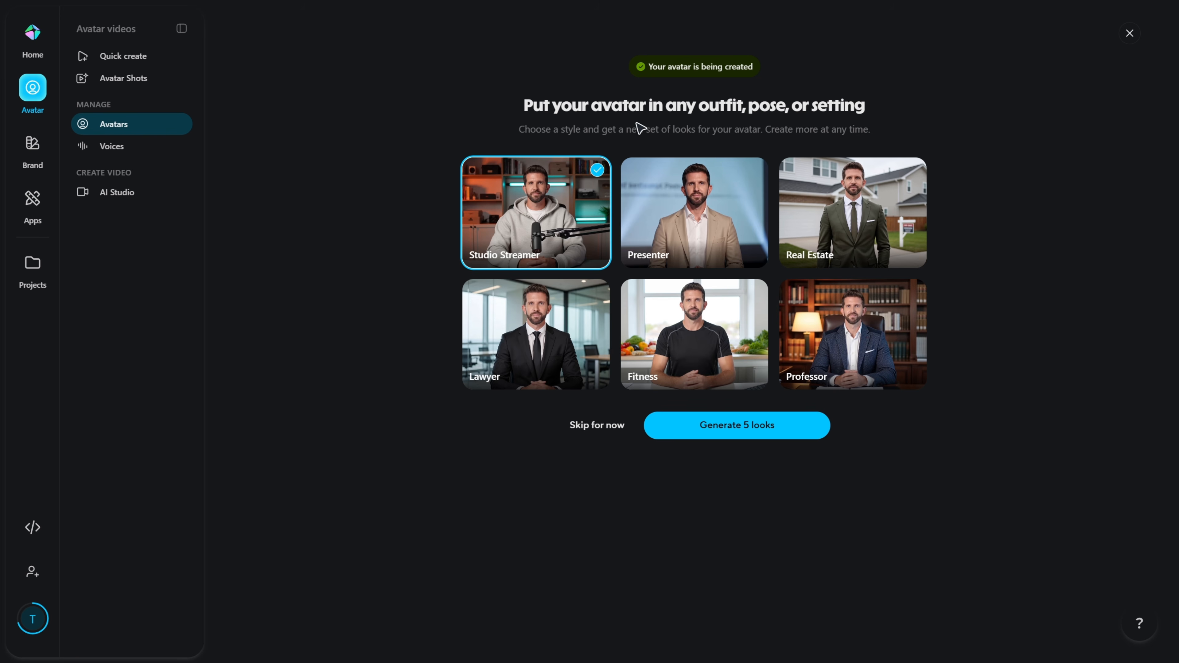
Preview several looks in the Studio Streamer pack, then skip generating looks for the new avatar.
mouse_move(552, 263)
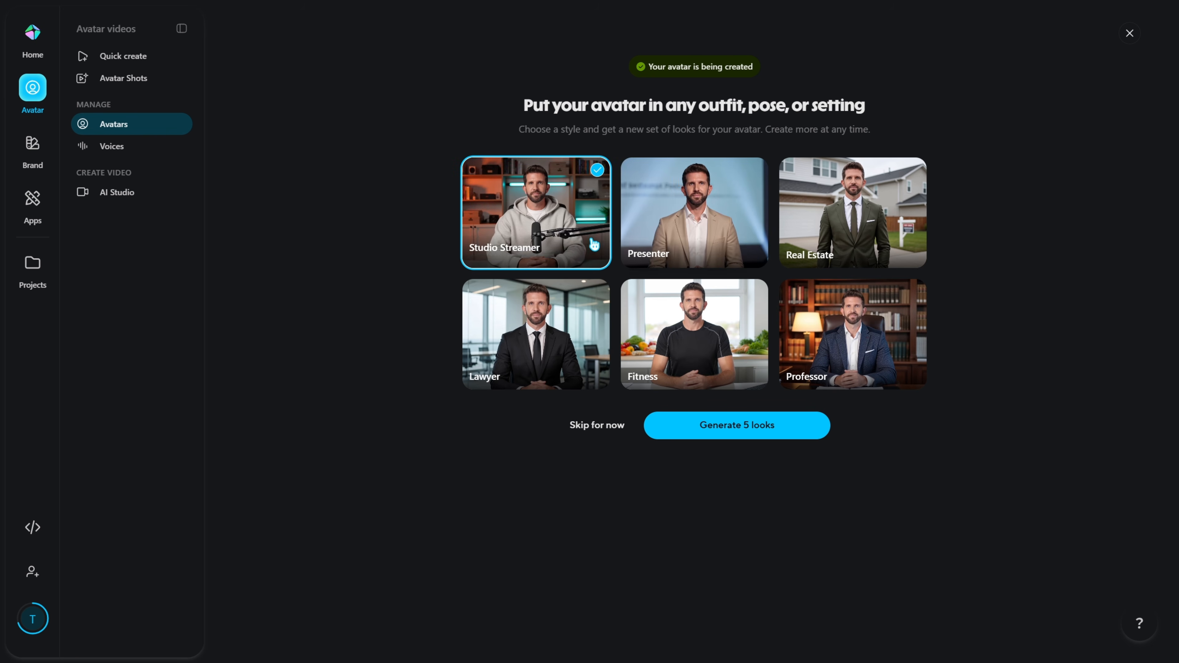
left_click(534, 253)
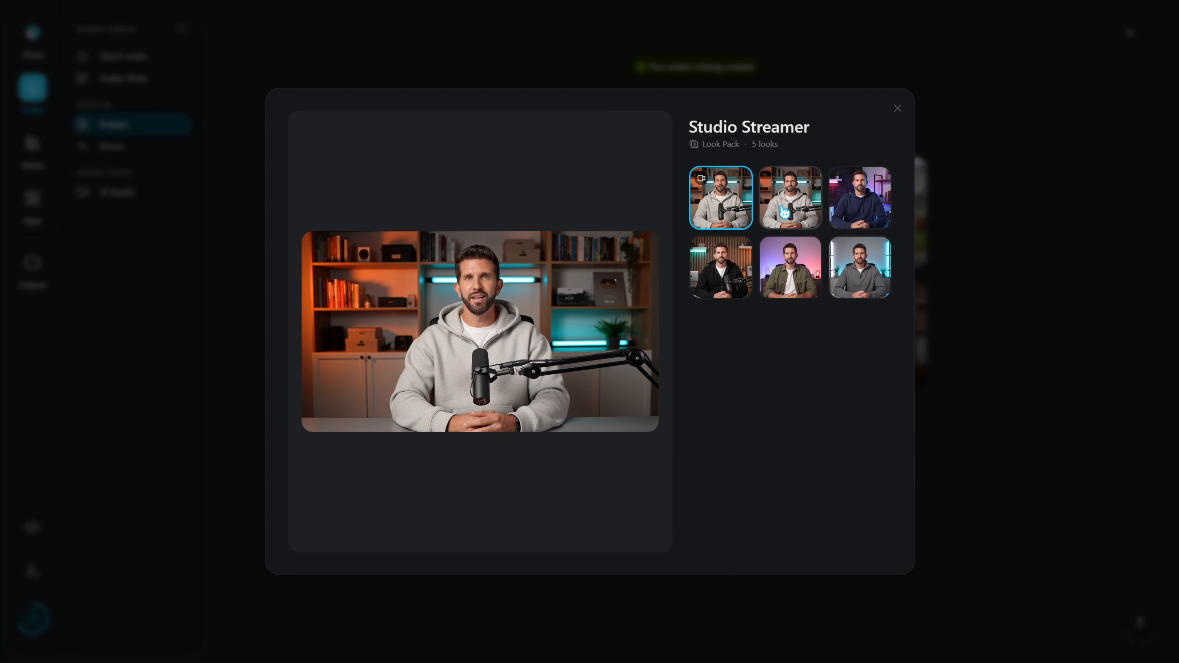
left_click(784, 285)
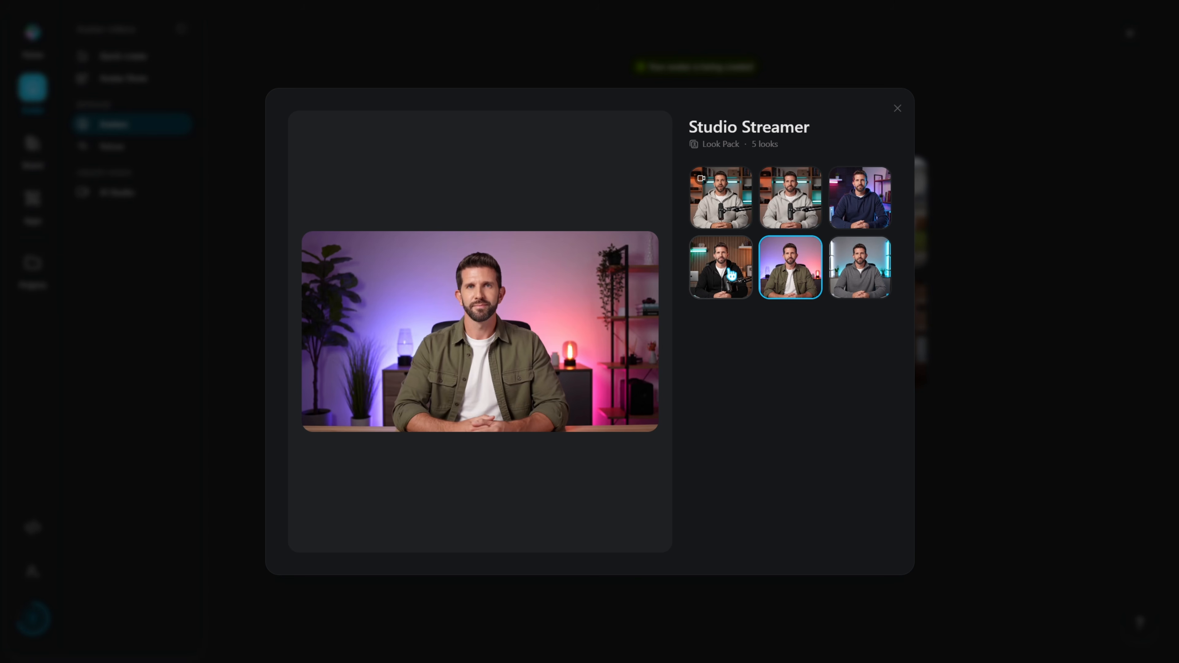
left_click(731, 272)
left_click(897, 109)
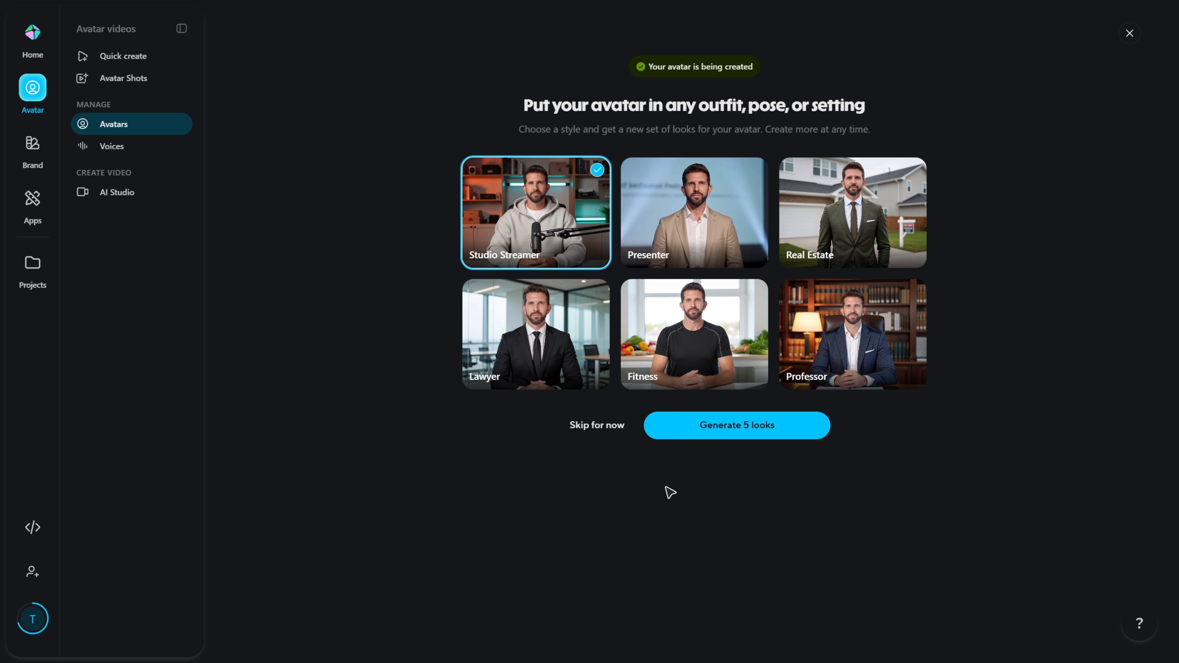
left_click(598, 425)
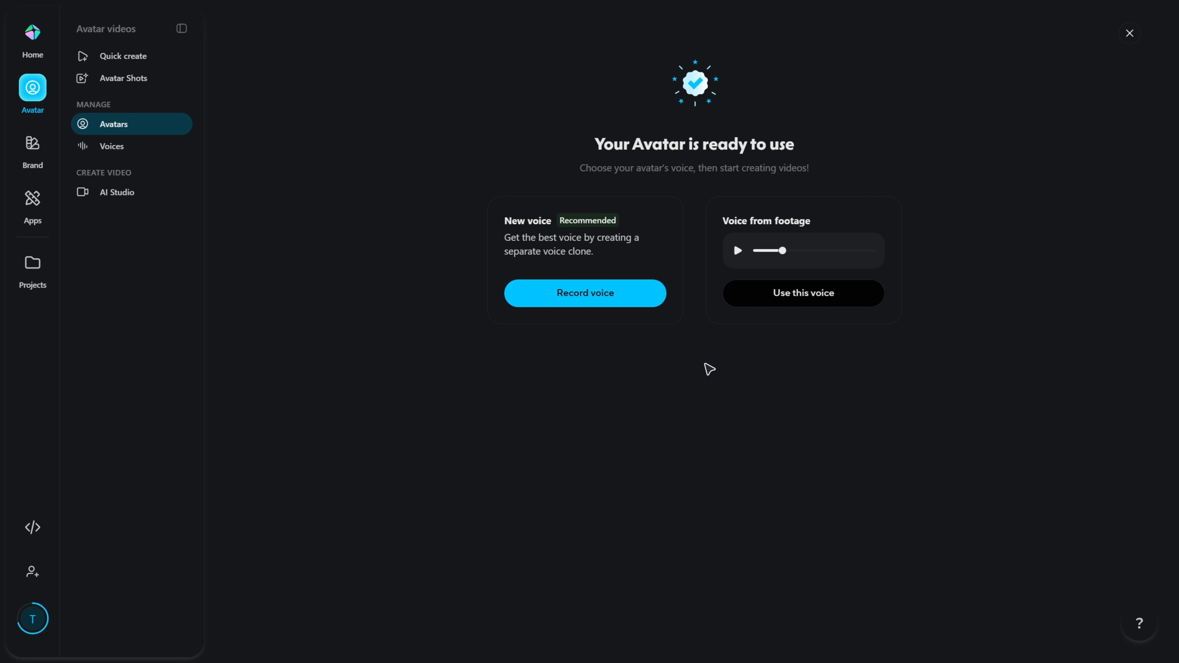
Record a new English voice sample and generate a voice clone from it named "dom voice".
left_click(587, 308)
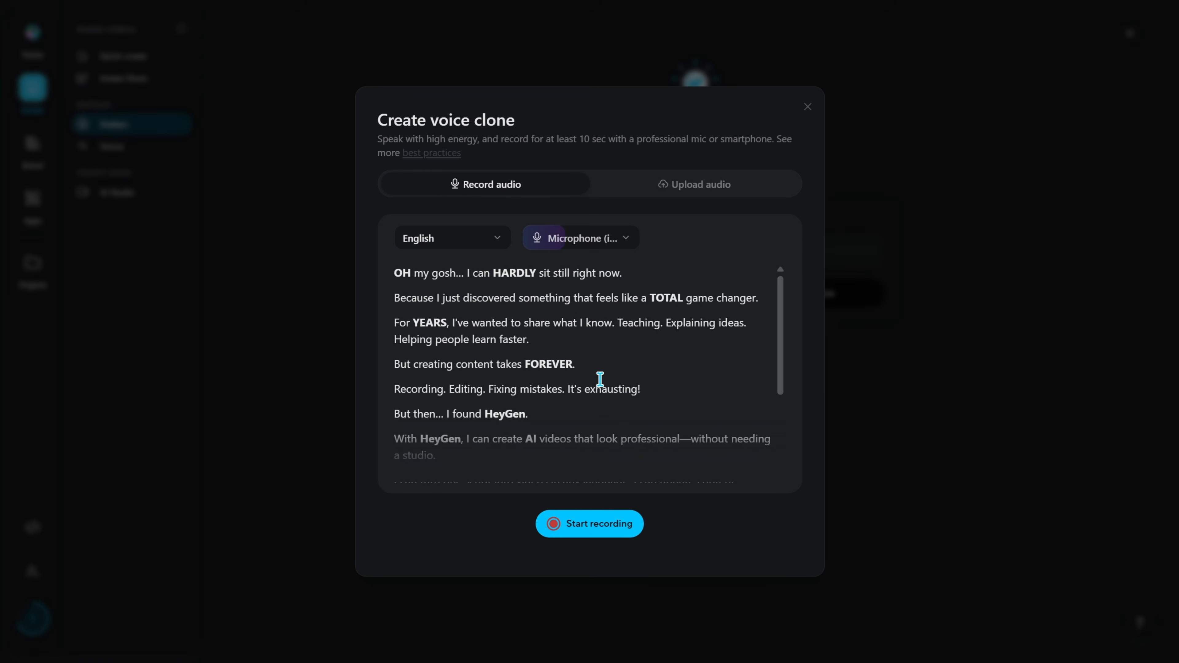
left_click(602, 523)
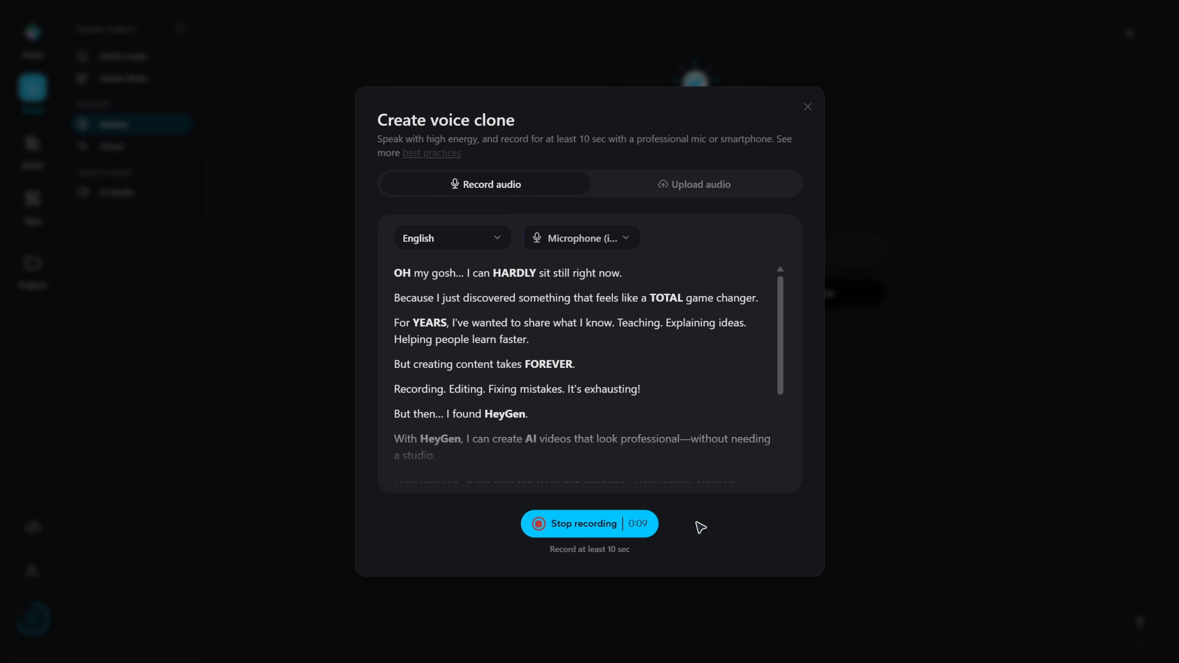
left_click_drag(394, 272, 551, 334)
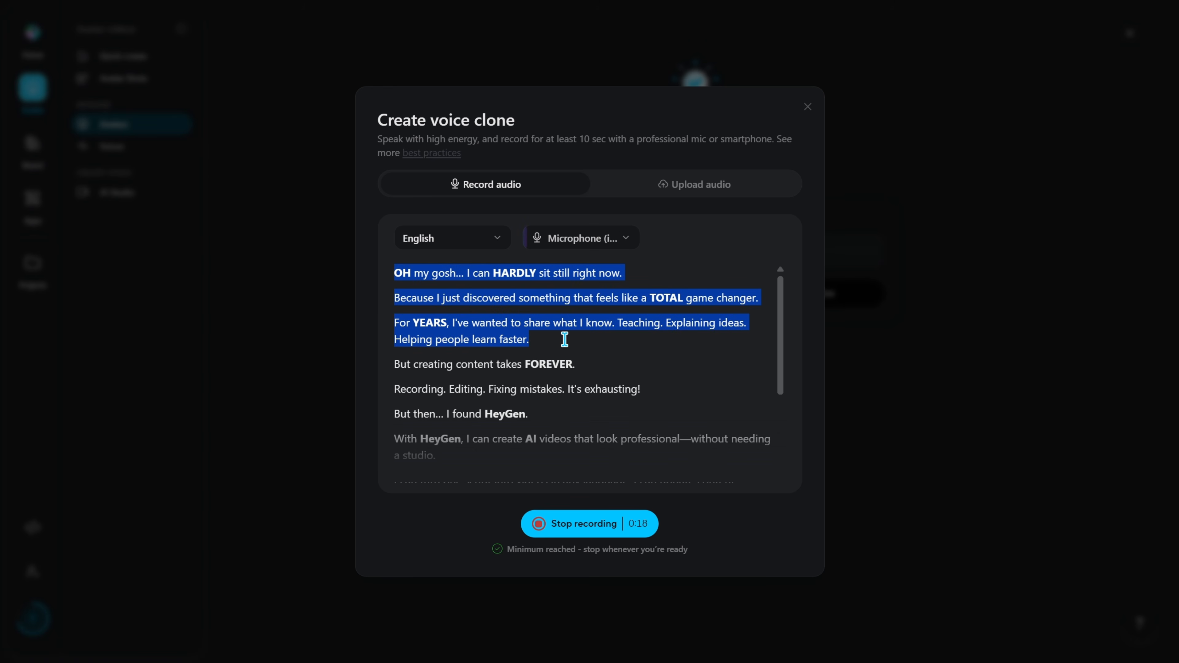
left_click(589, 529)
type("dom voice")
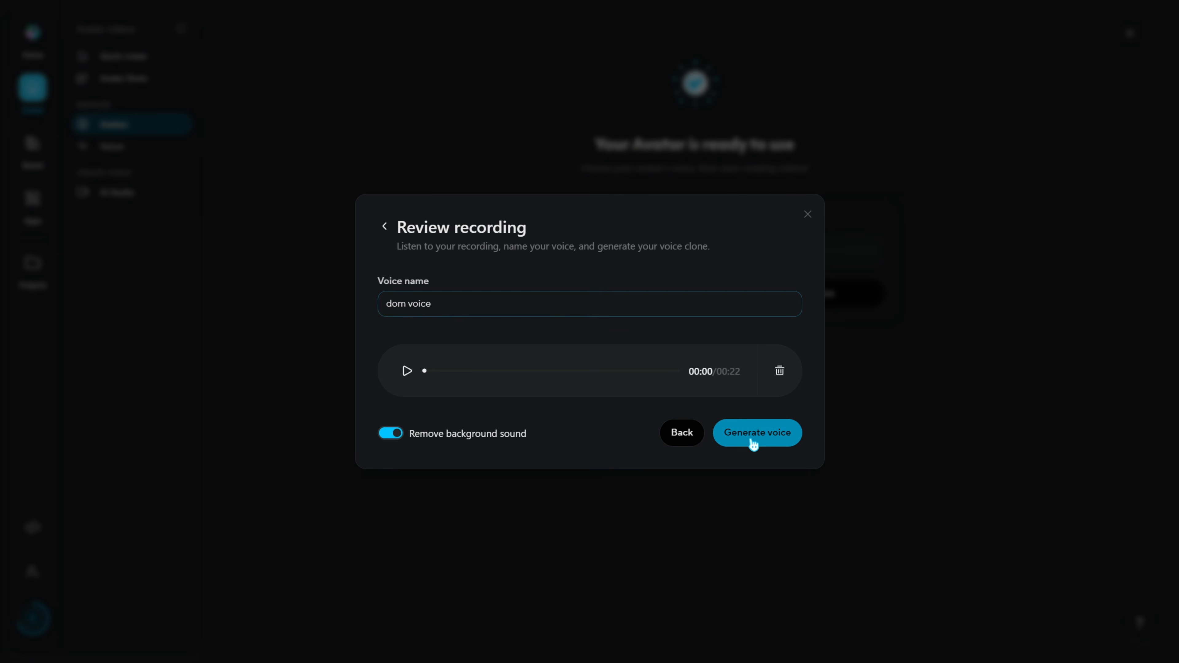
left_click(753, 443)
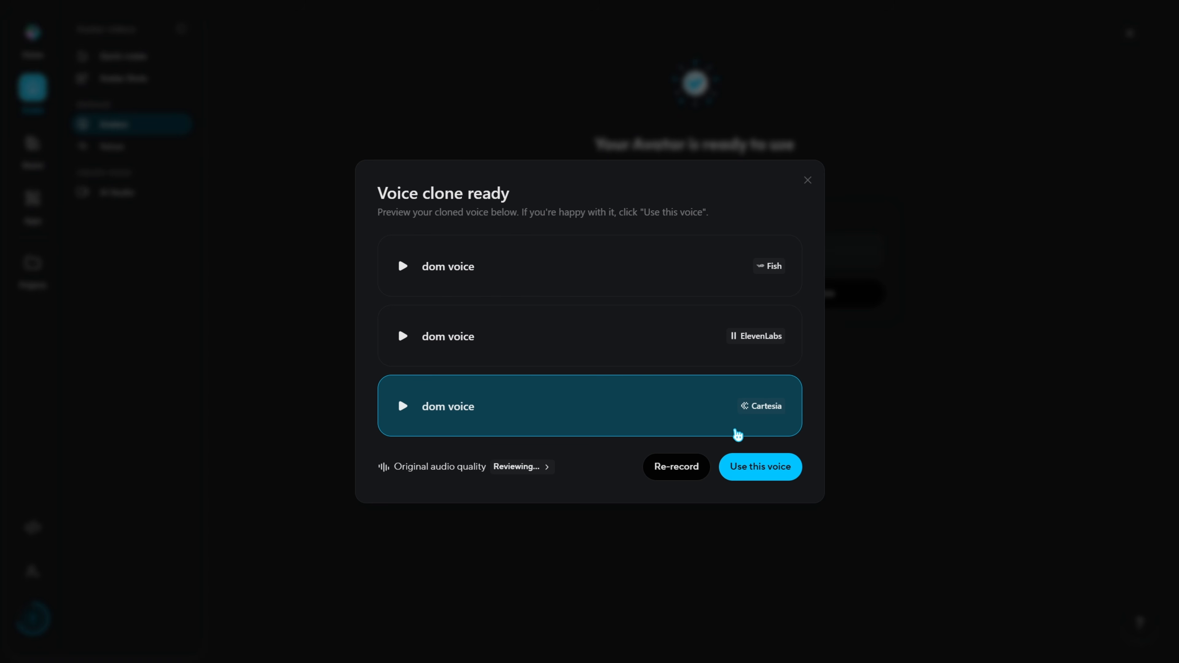
Preview the ElevenLabs and Fish versions of the cloned voice and use the Fish version for the avatar.
left_click(403, 337)
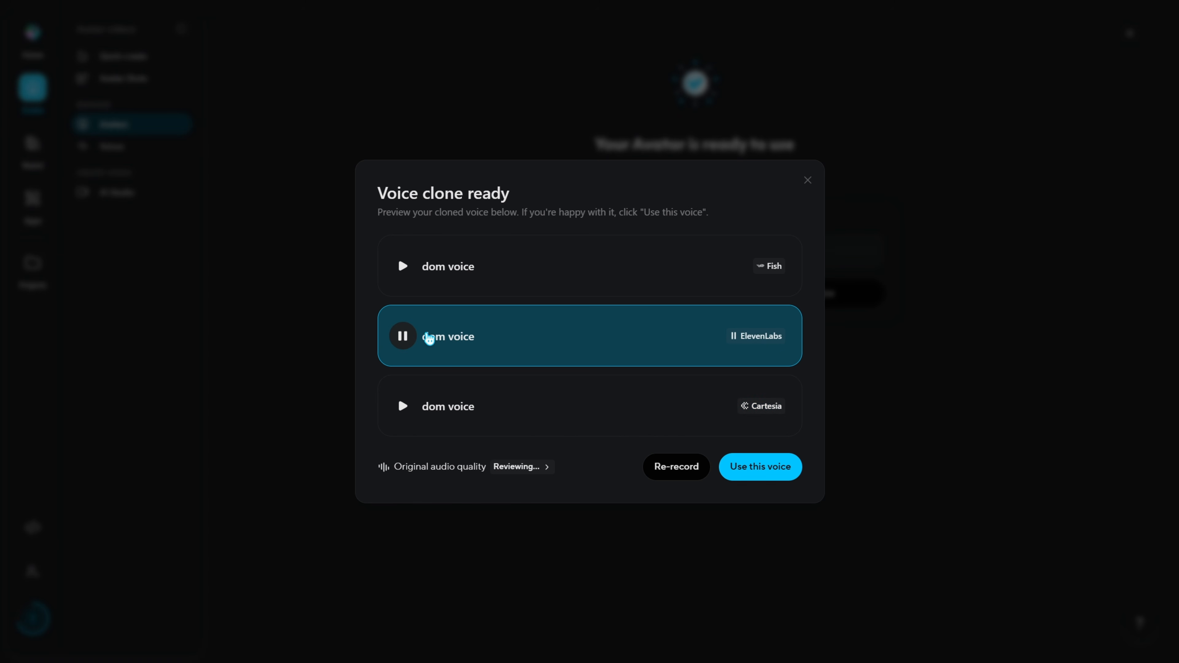
left_click(402, 266)
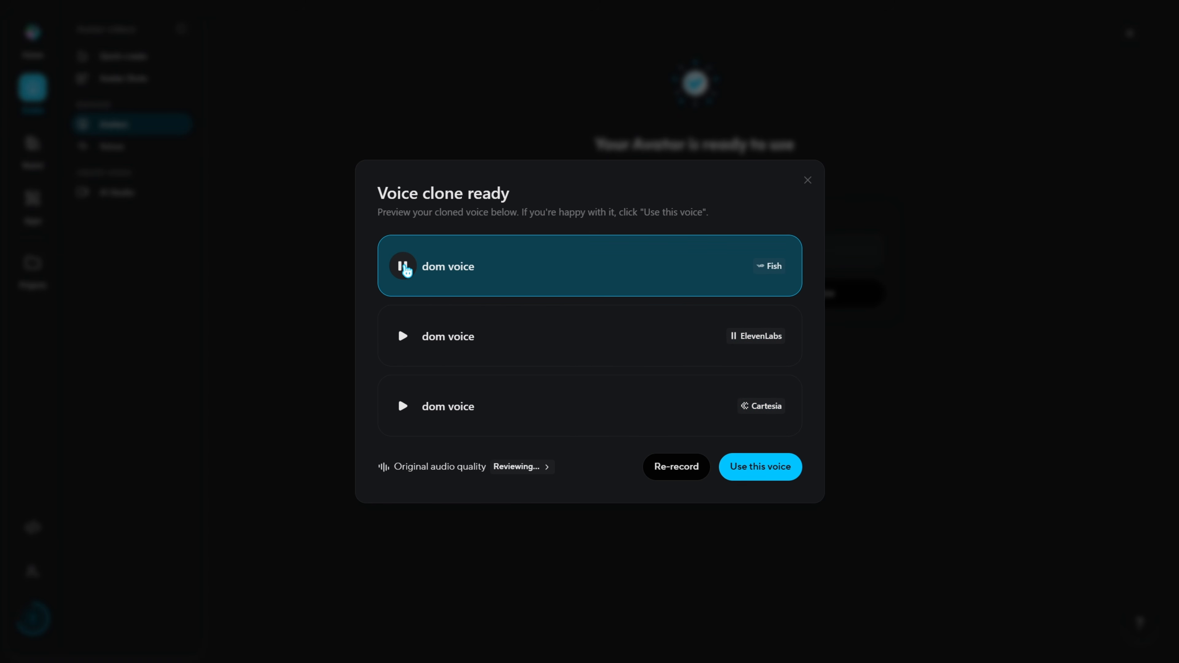
left_click(407, 269)
left_click(759, 469)
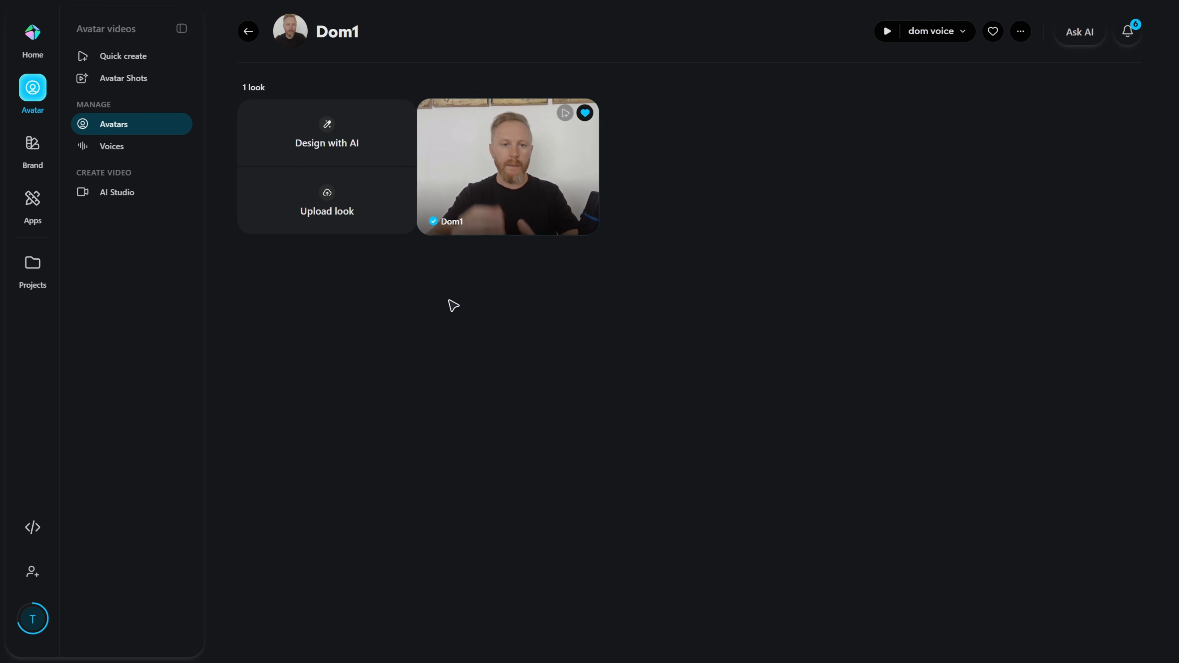
Play the preview video of the avatar's Dom1 look.
mouse_move(494, 179)
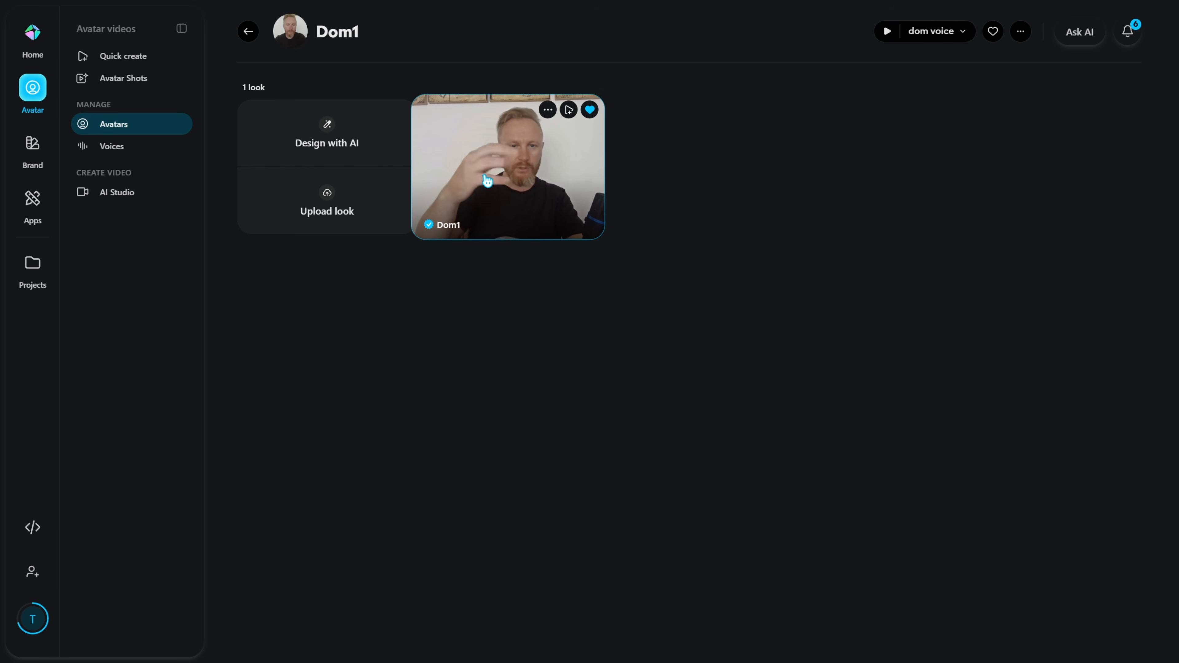
left_click(487, 181)
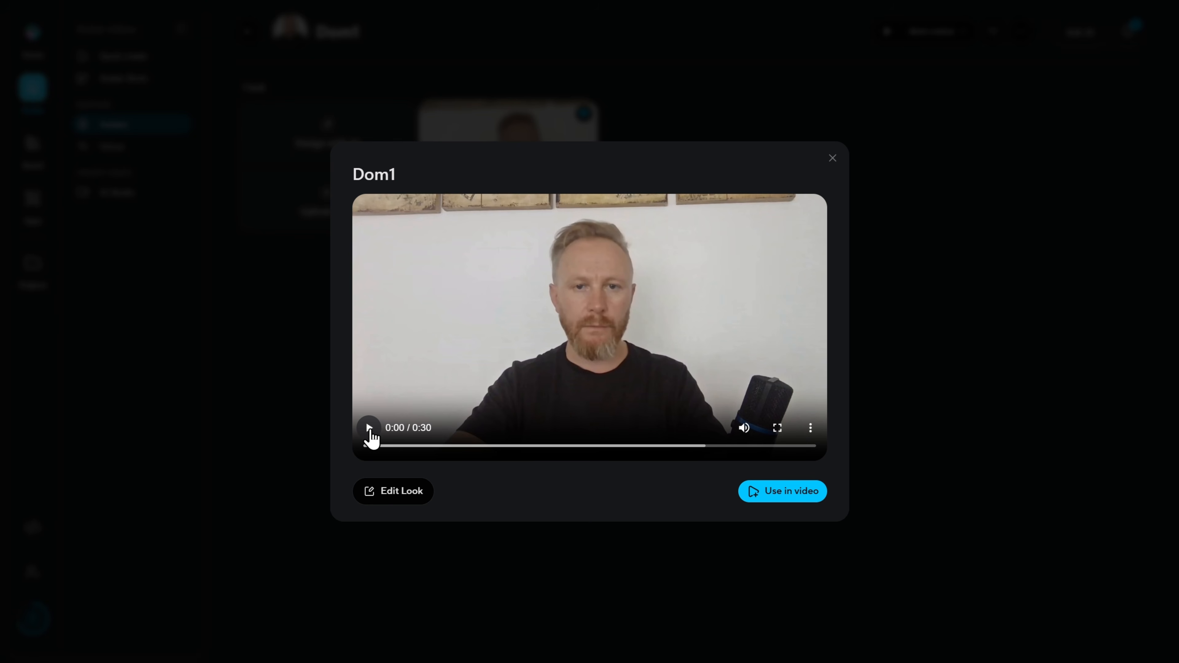
left_click(369, 428)
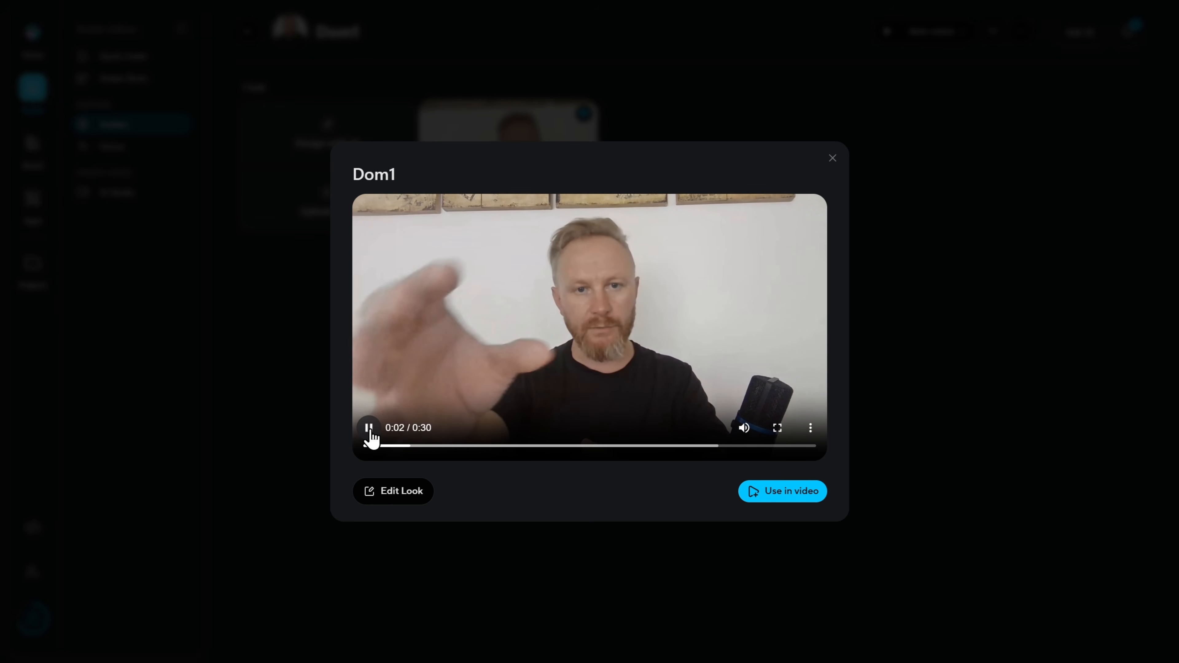
left_click(370, 429)
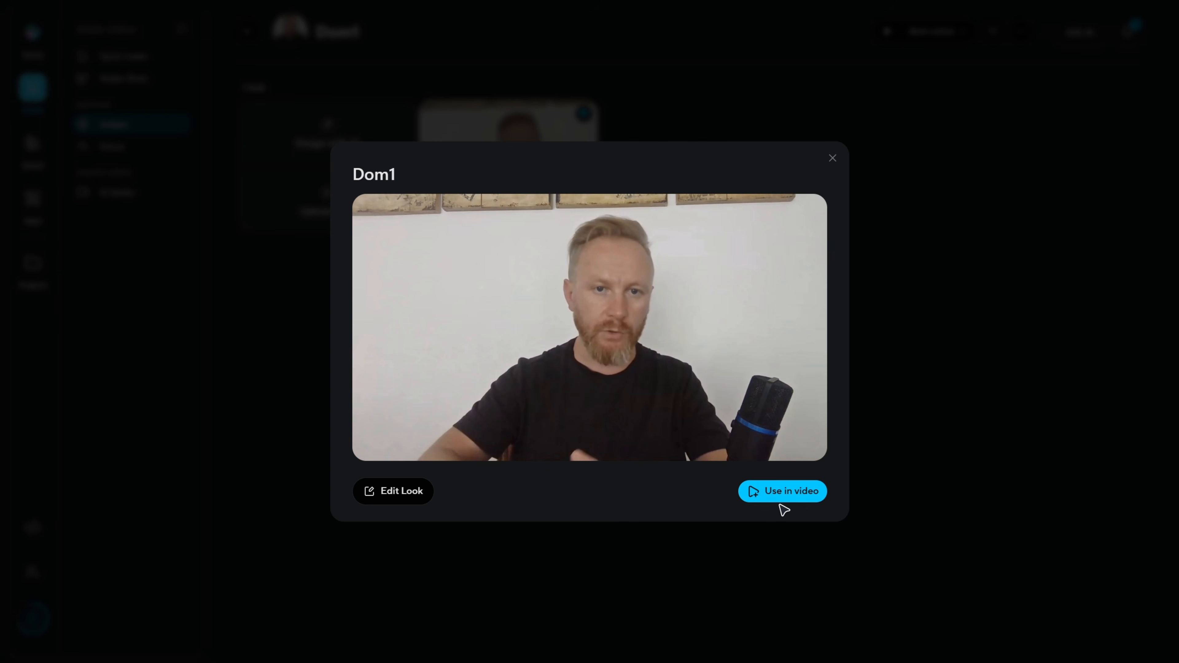
Open the Dom1 look for editing and preview the Podcast Studio look pack among the remix scenes.
left_click(398, 492)
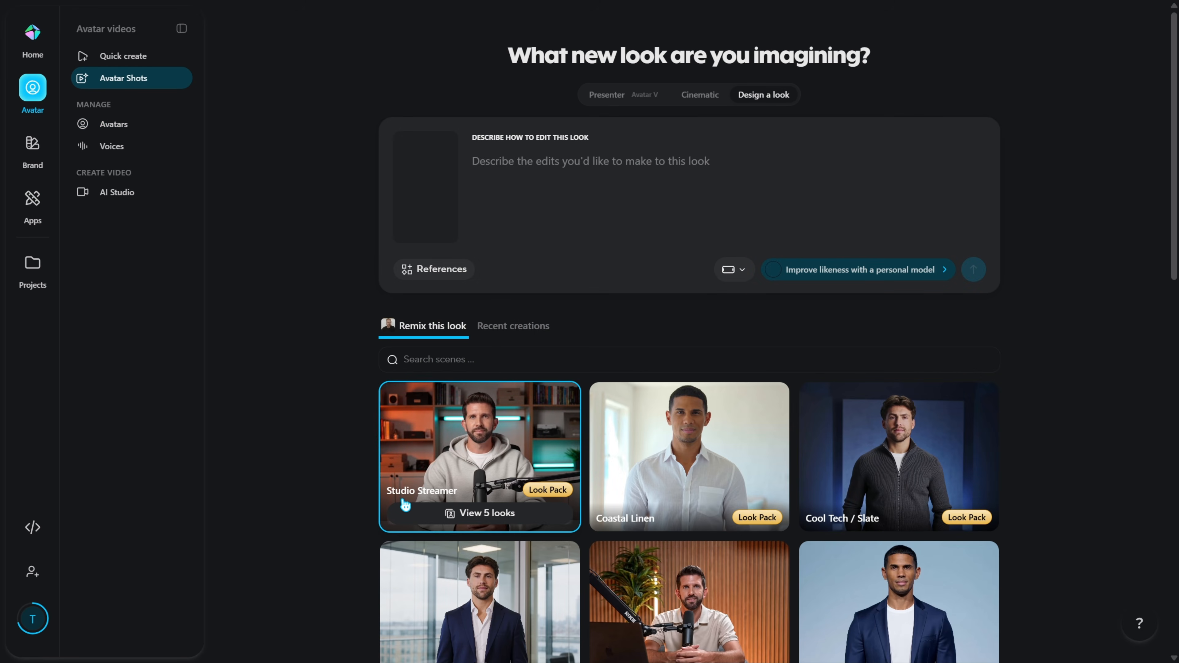
scroll(574, 437, "down", 4)
scroll(604, 334, "down", 8)
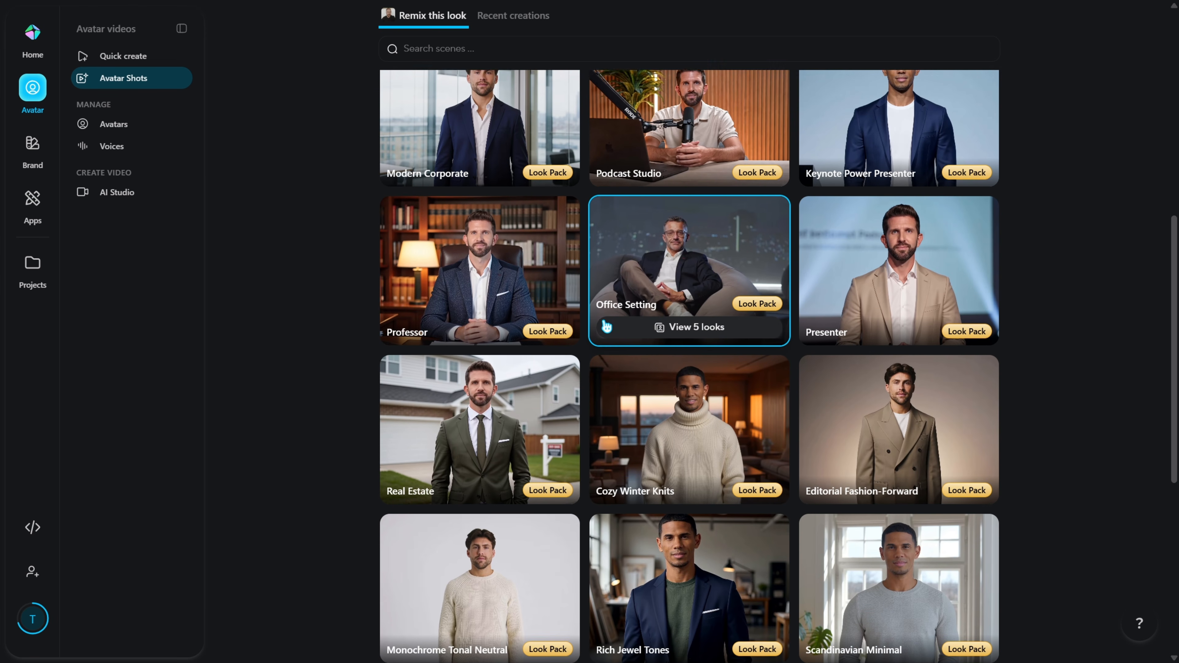
scroll(673, 335, "up", 6)
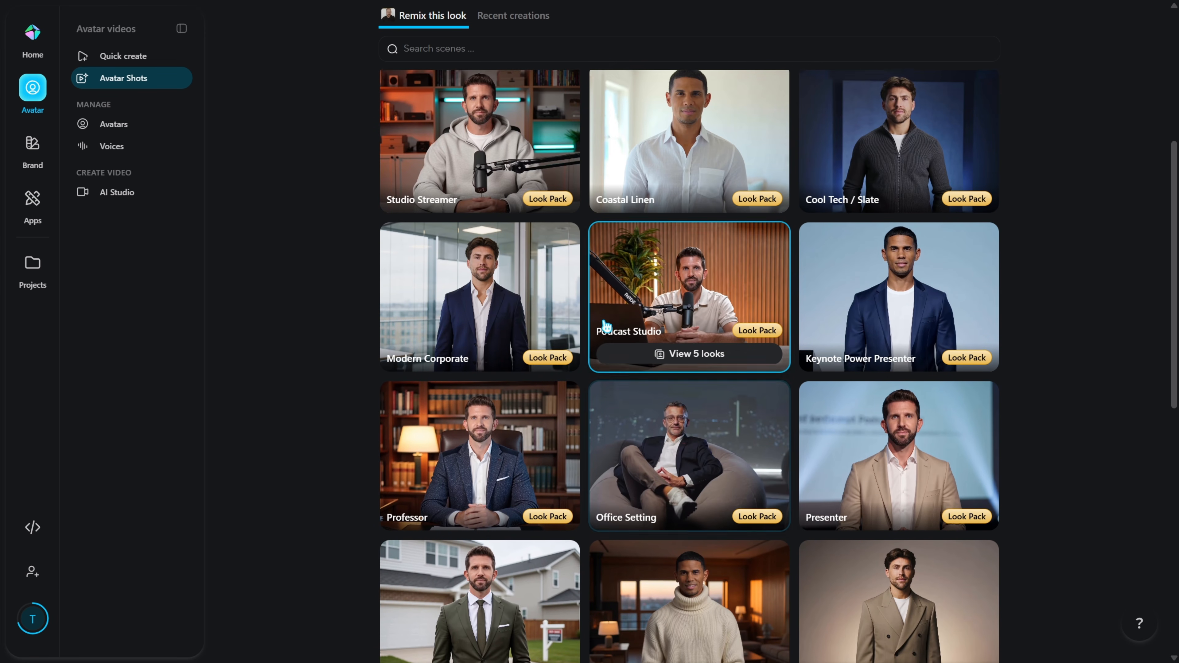
left_click(711, 363)
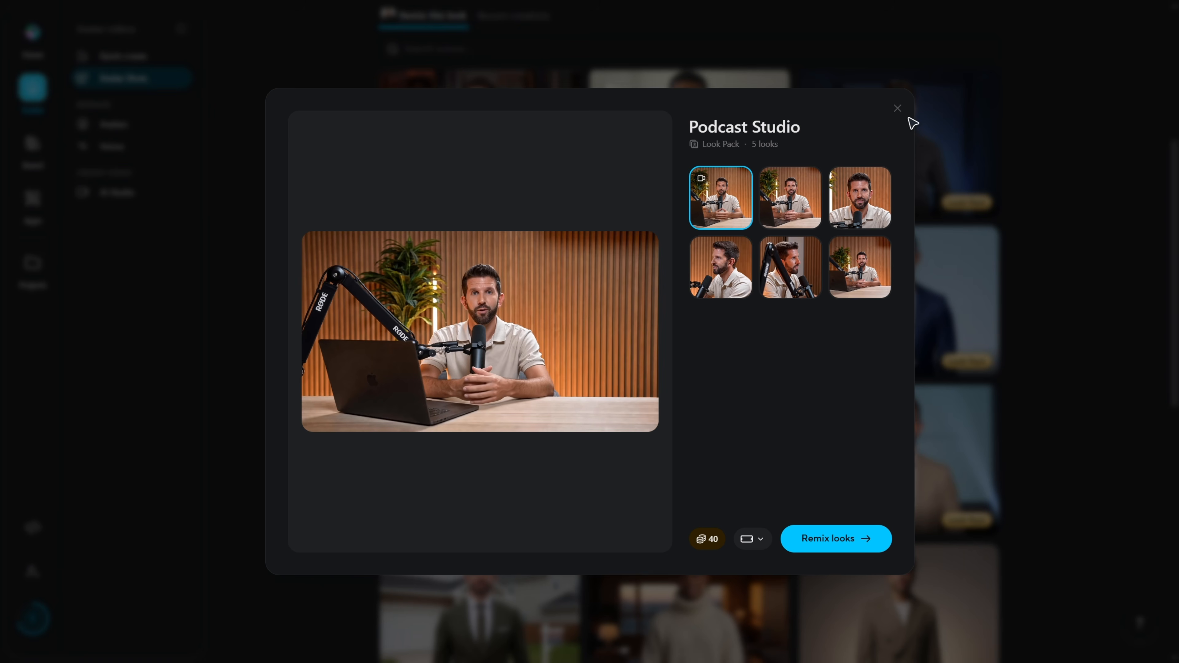
left_click(897, 108)
Search the remix scenes for "podcast" and browse the matching look packs.
left_click(521, 368)
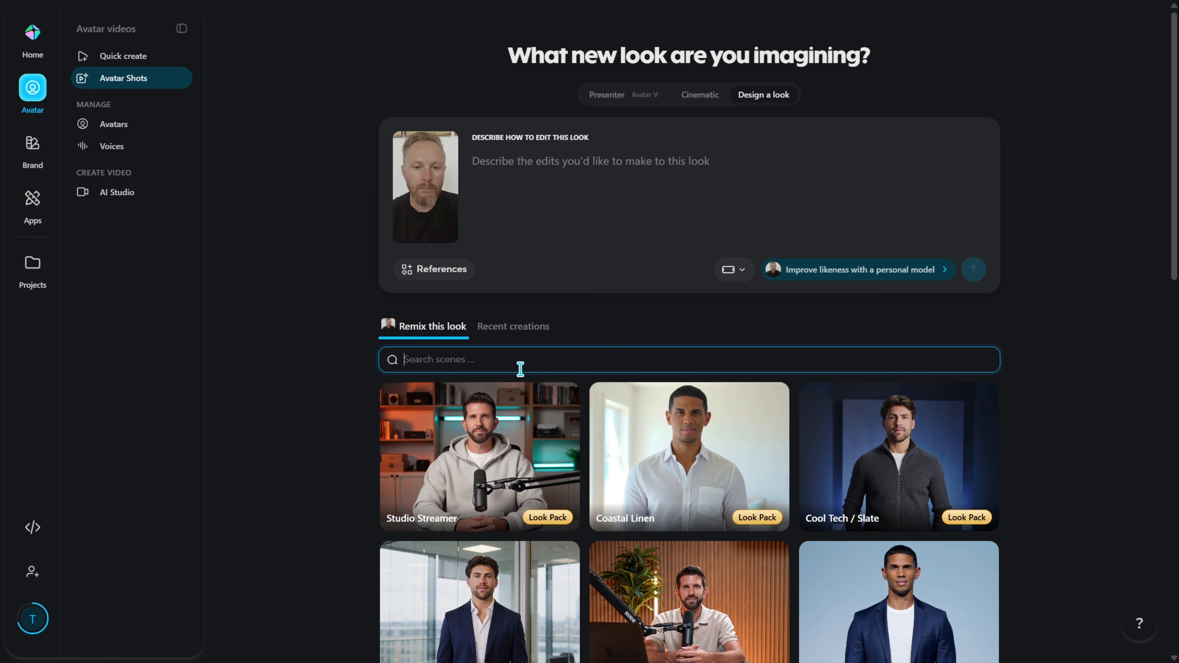
type("podcast")
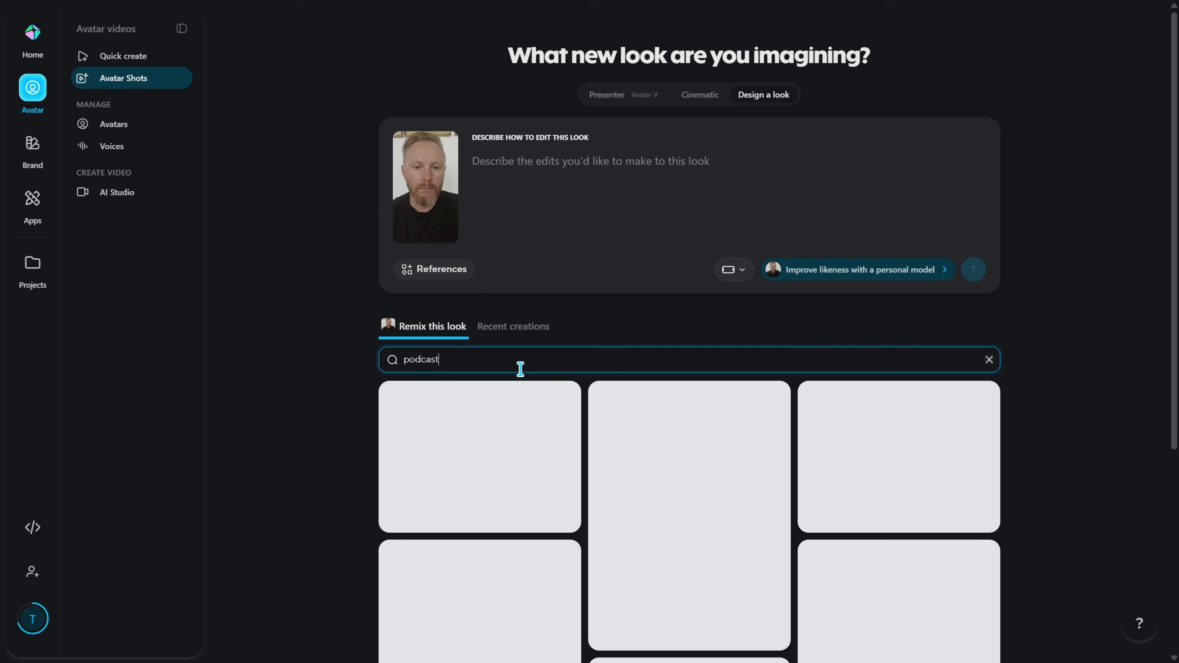
scroll(731, 491, "down", 2)
scroll(732, 491, "down", 3)
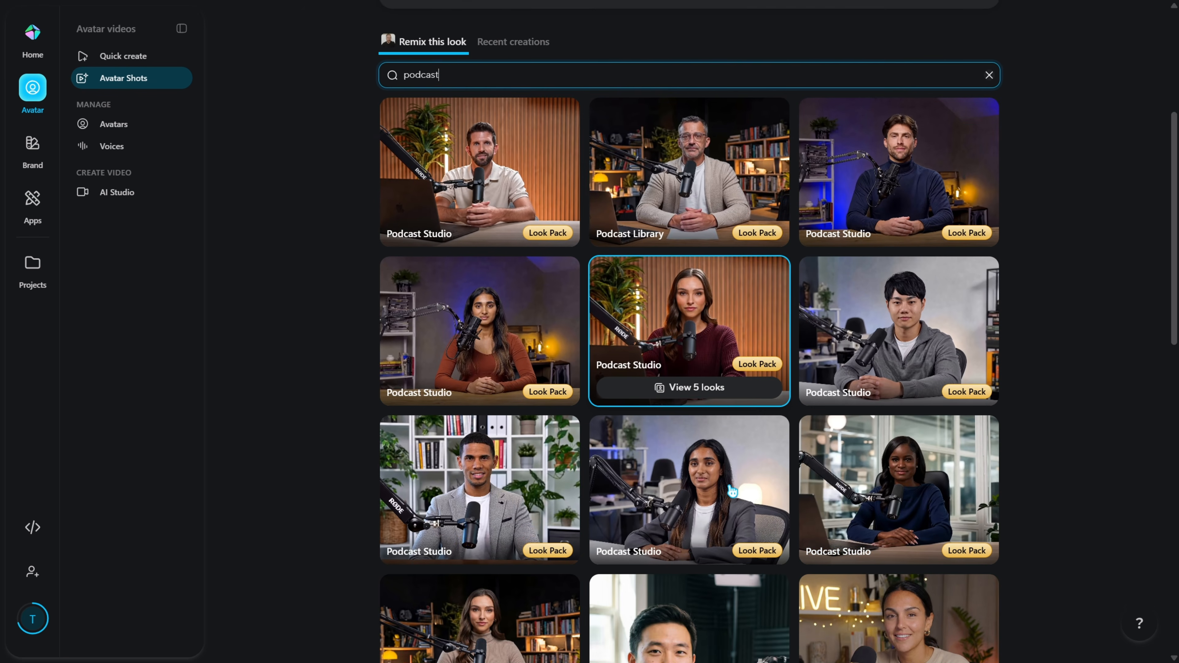
scroll(732, 491, "up", 5)
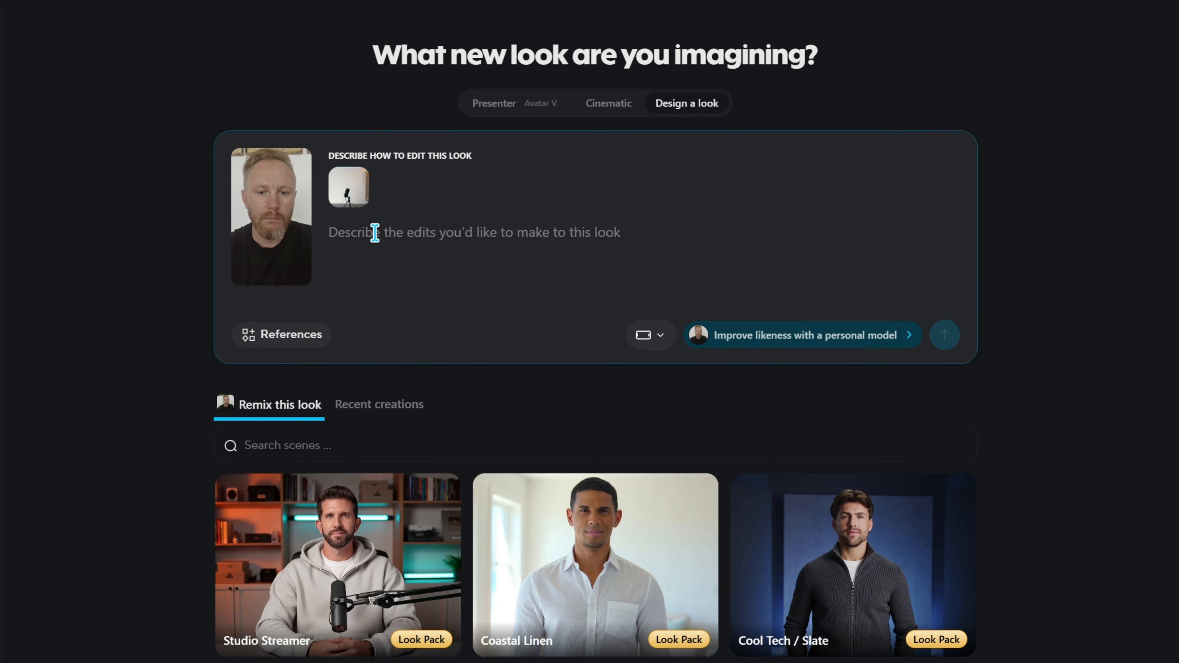
Enter the look edit prompt "Put me in the look from referenced image. Do not change anything else.".
left_click(510, 199)
type("Put me in the look from referenced image. Do not change anything else.")
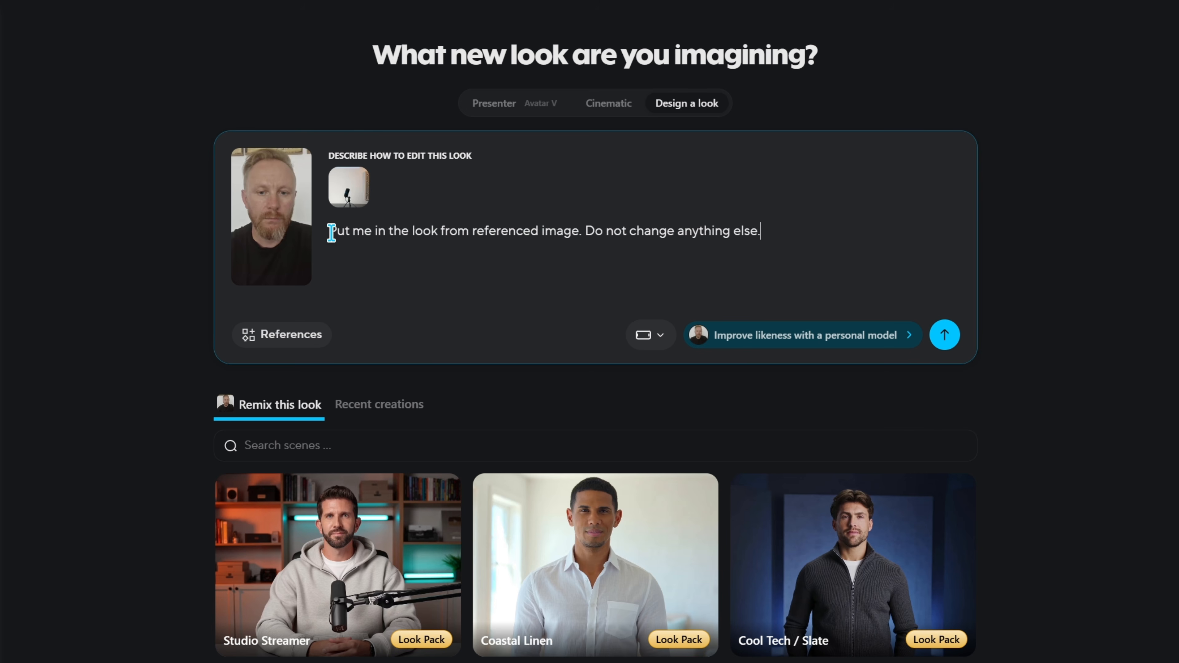
left_click_drag(329, 231, 766, 221)
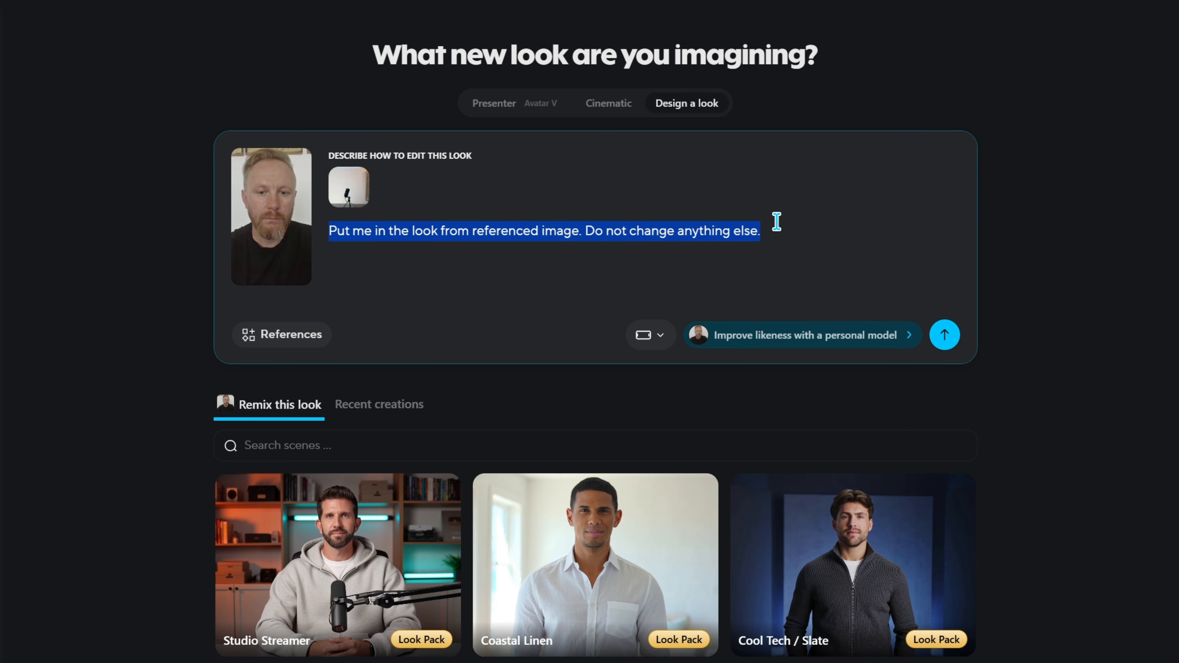
Add "Wearing white t shirt." to the end of the look edit prompt and generate the new look.
left_click(775, 235)
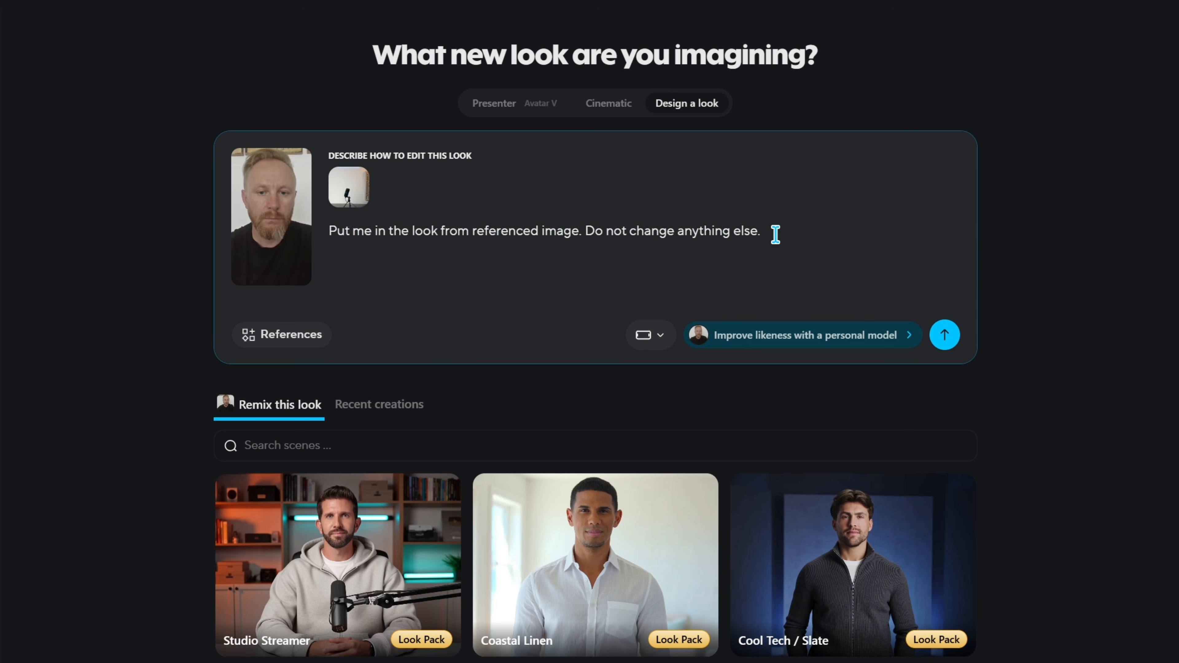
type("Wearing white t shirt.")
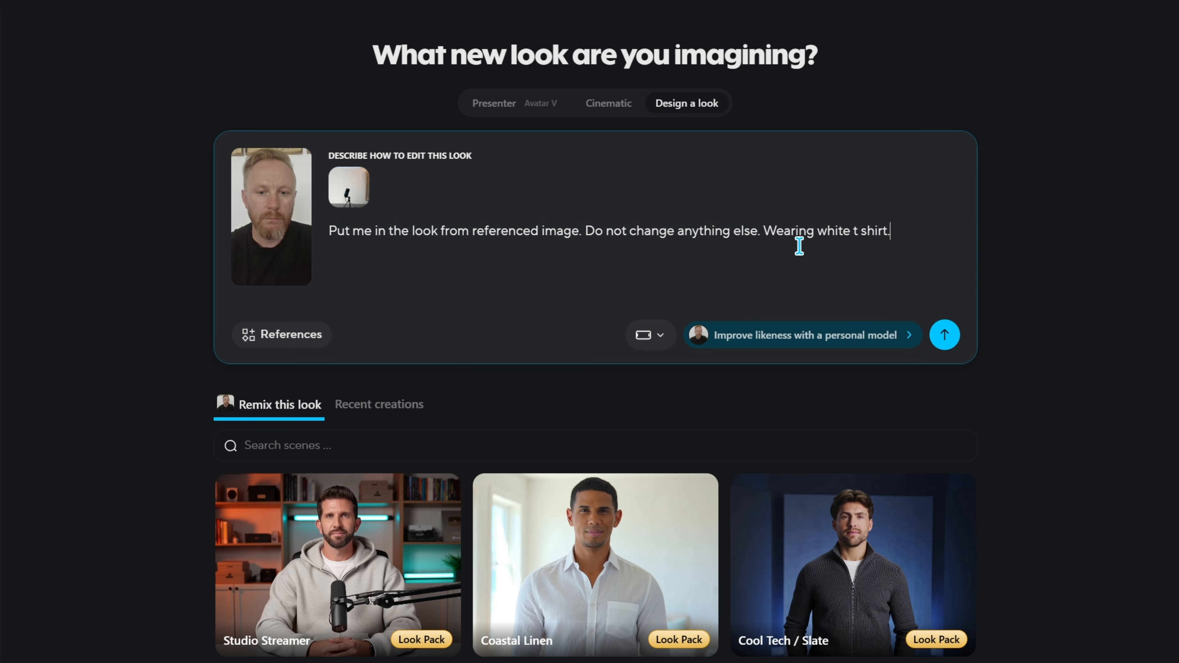
left_click(945, 340)
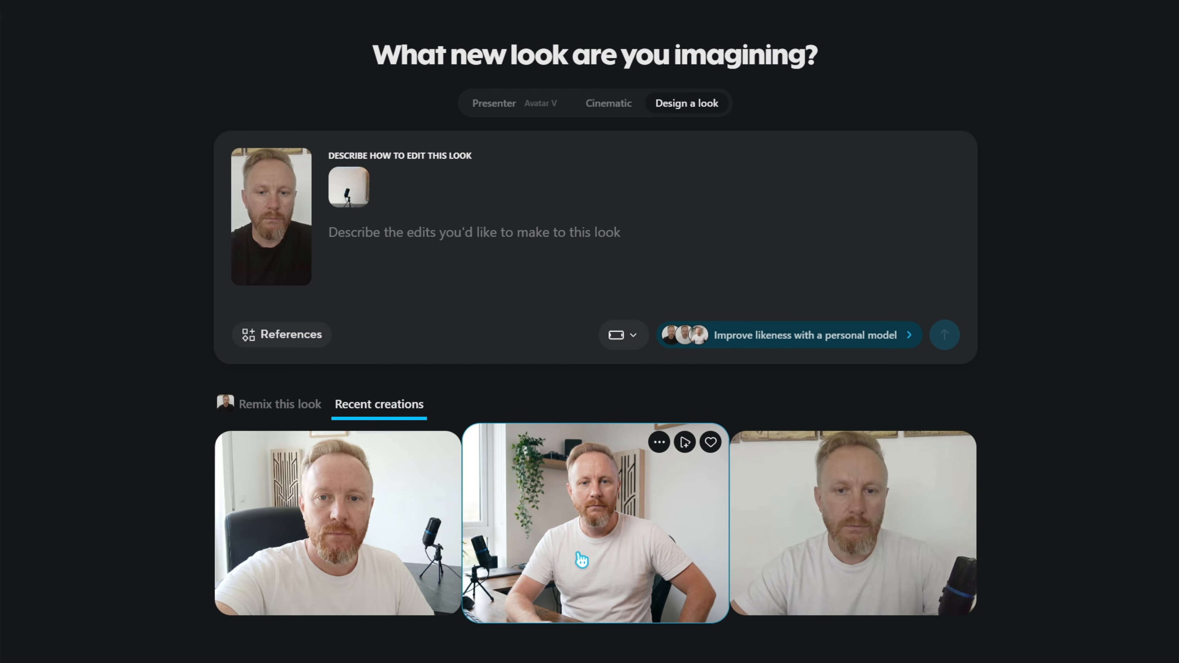
Open the middle recent creation and preview the Black T-shirt Studio Voice look with the guitar case in the background.
left_click(570, 530)
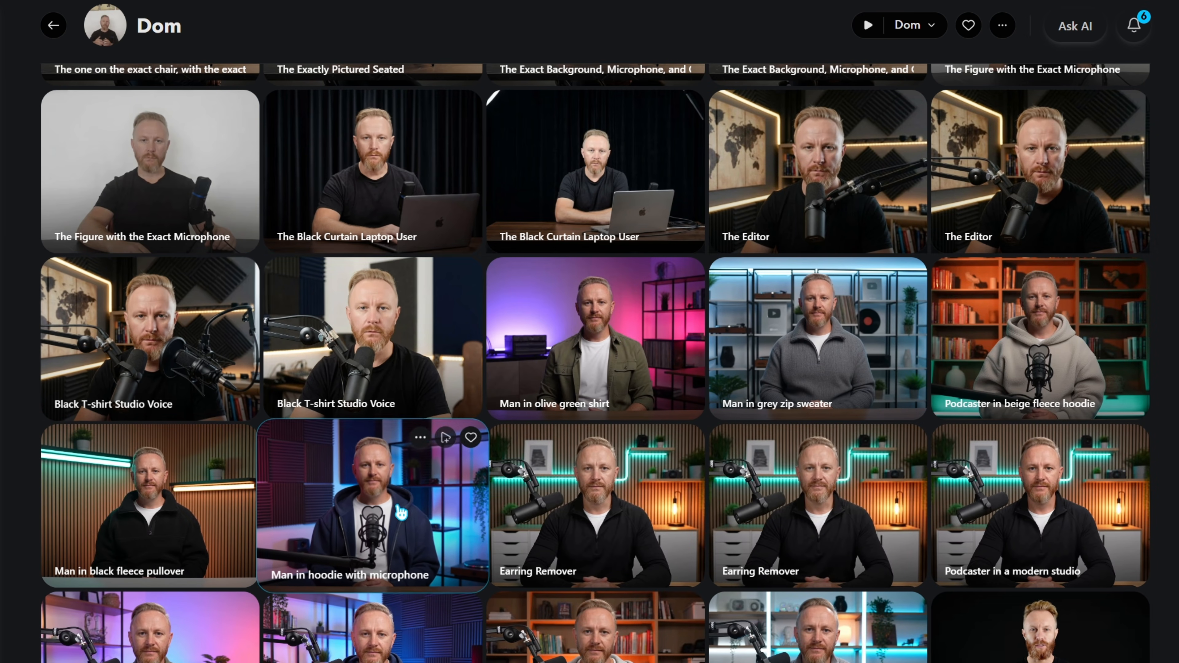
left_click(120, 353)
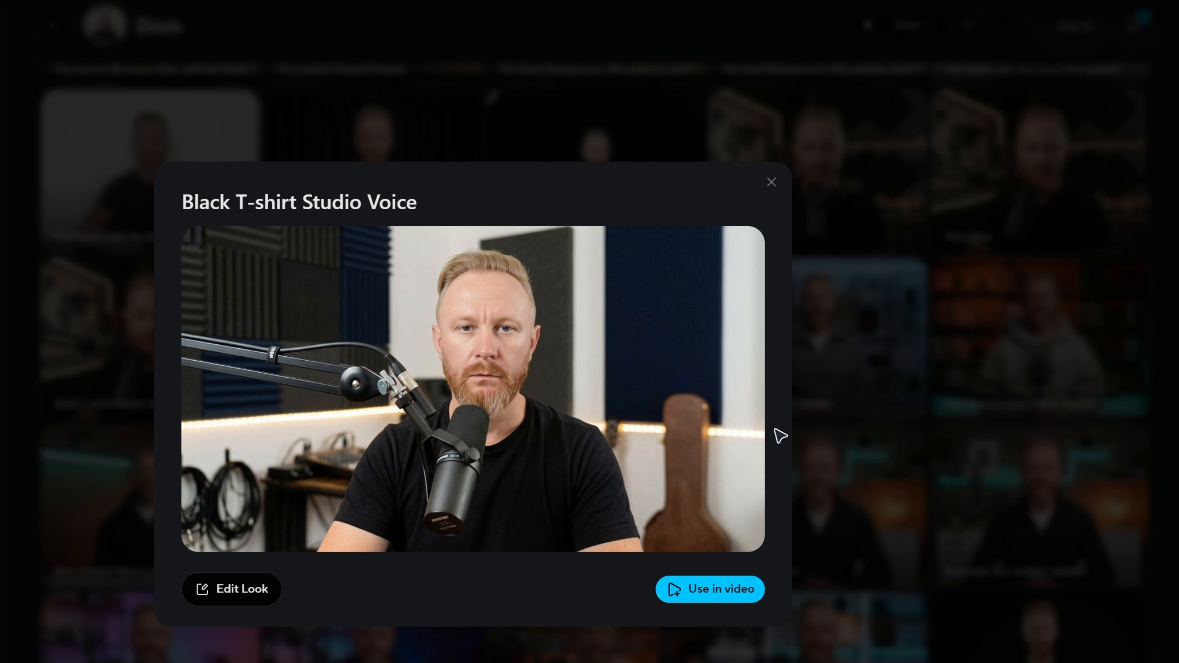
left_click(771, 182)
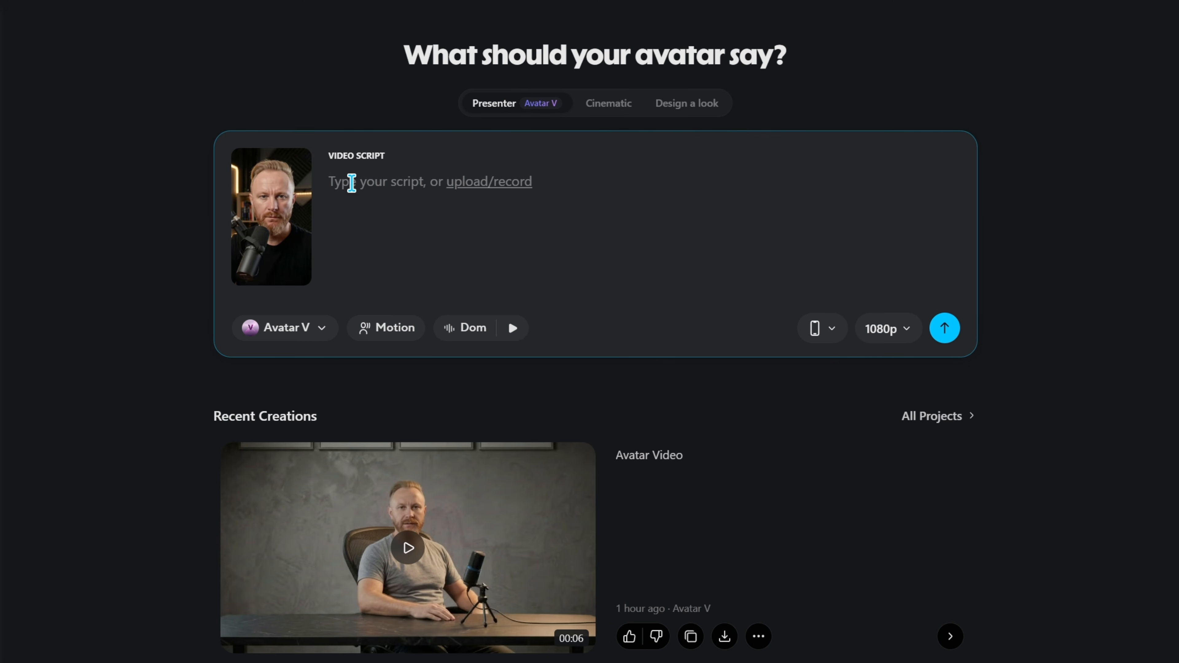
Switch the presenter's look to the second Black T-shirt Studio Voice and enter the script "Hi everyone, Welcome to my youtube channel.".
mouse_move(276, 232)
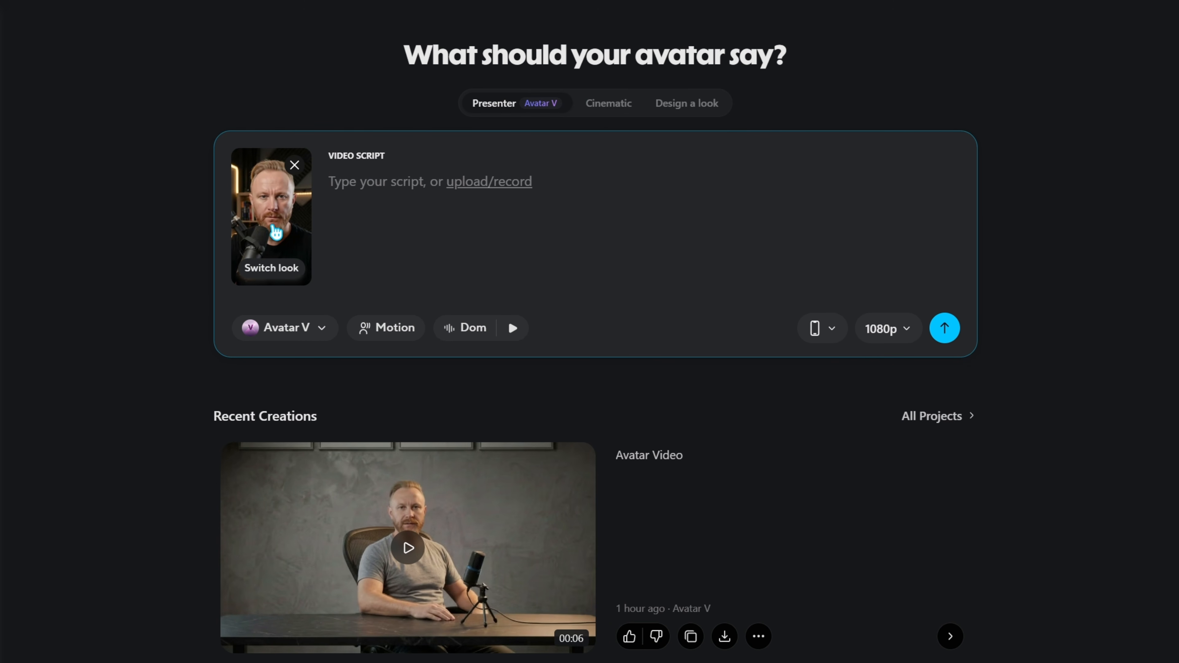
left_click(272, 269)
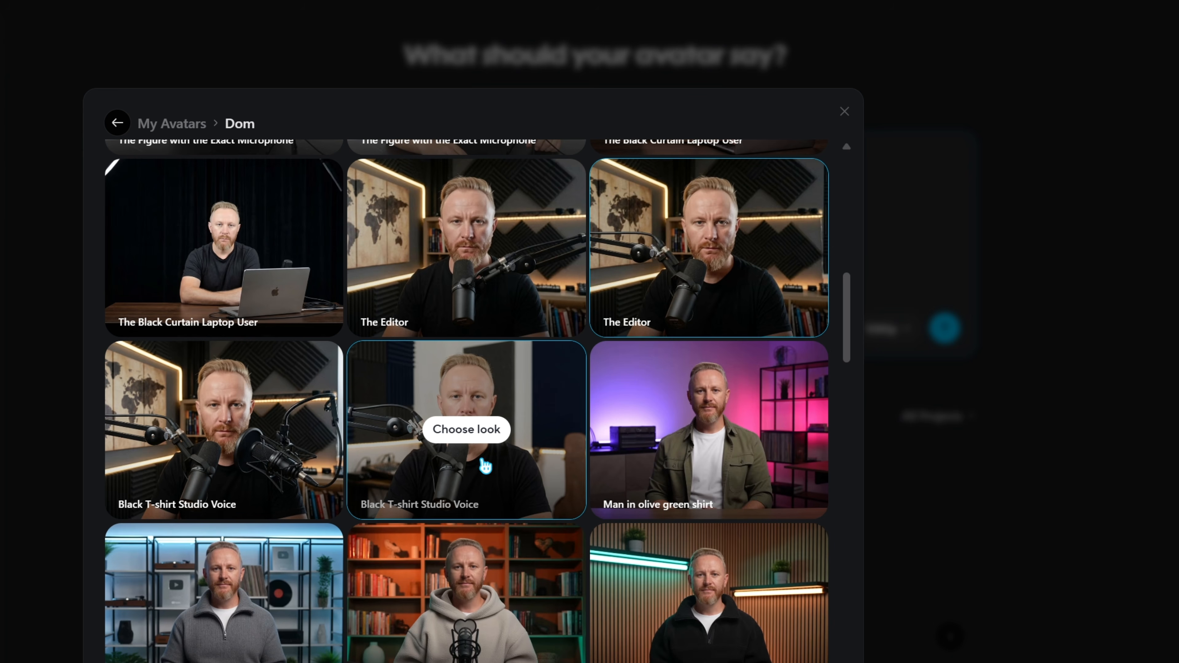
left_click(477, 432)
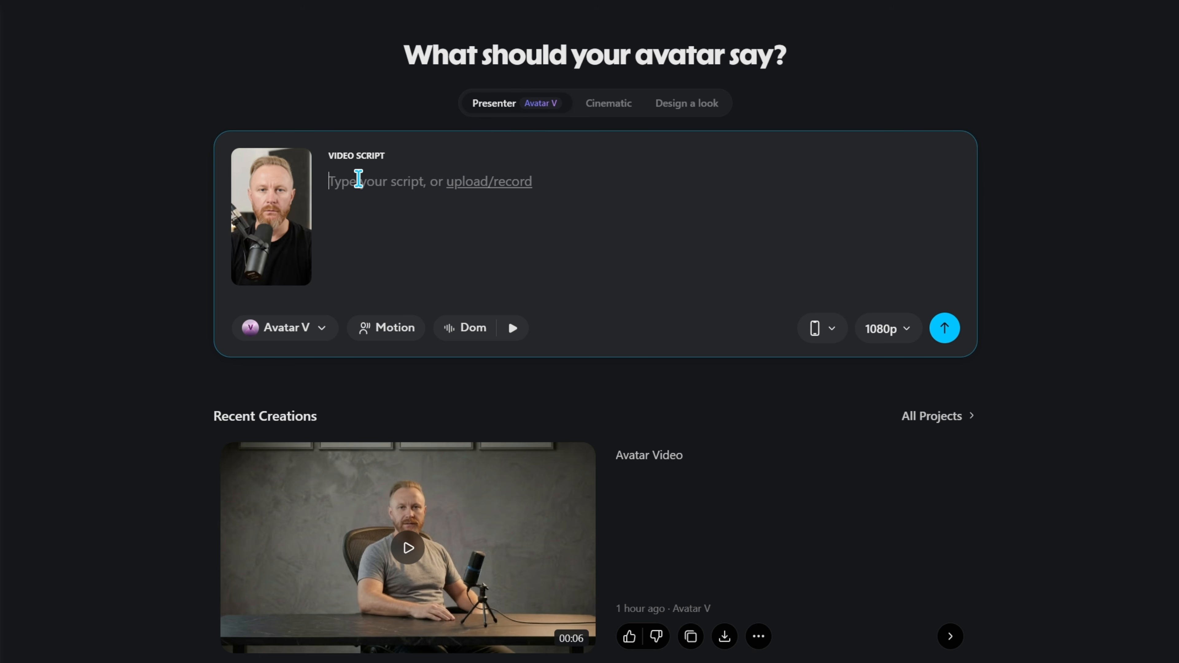
type("Hi everyone, Welcome to my youtube channel.")
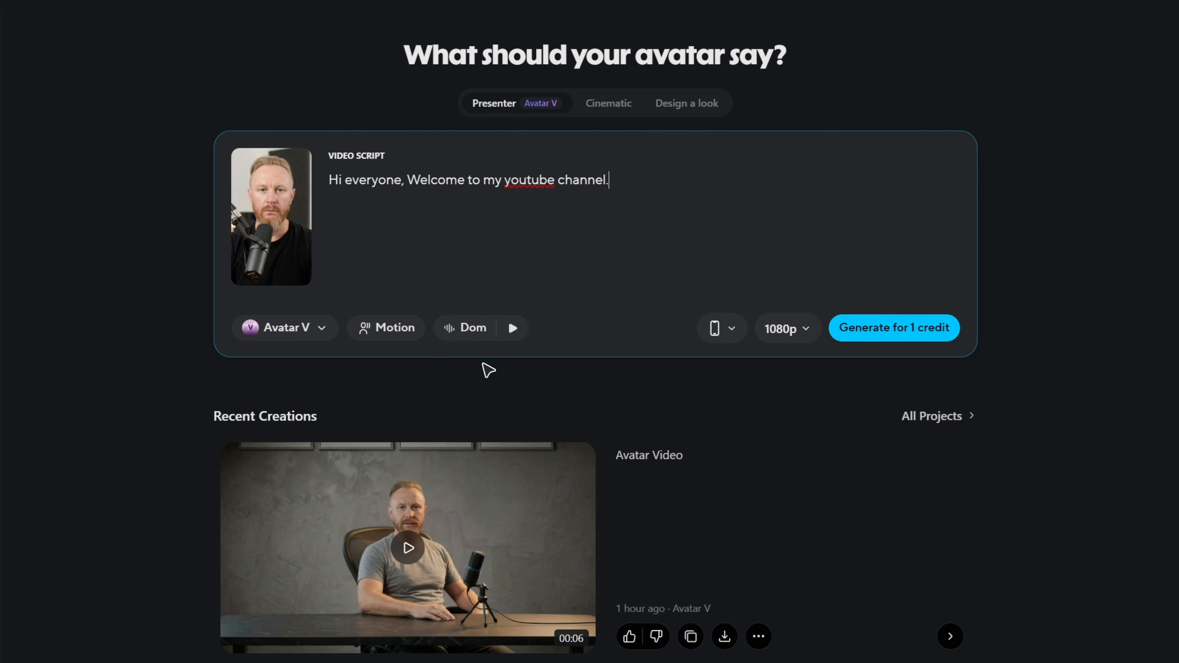
Examine the avatar's voice settings, including the available voice engines, and leave them without saving.
left_click(468, 338)
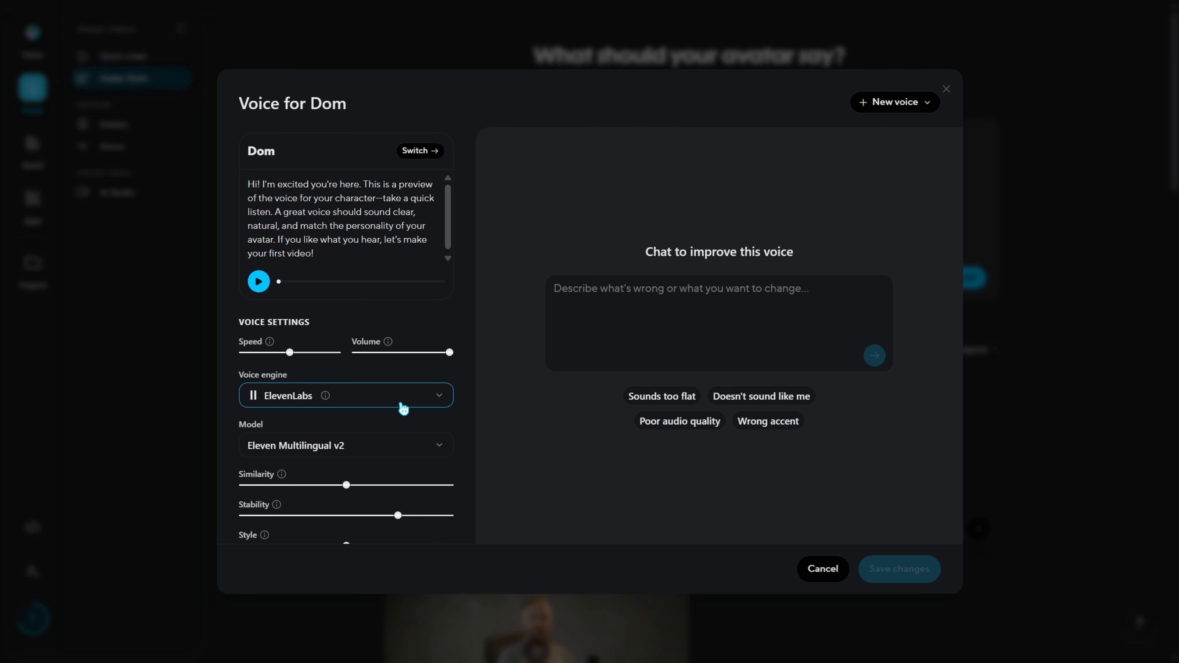
left_click(430, 406)
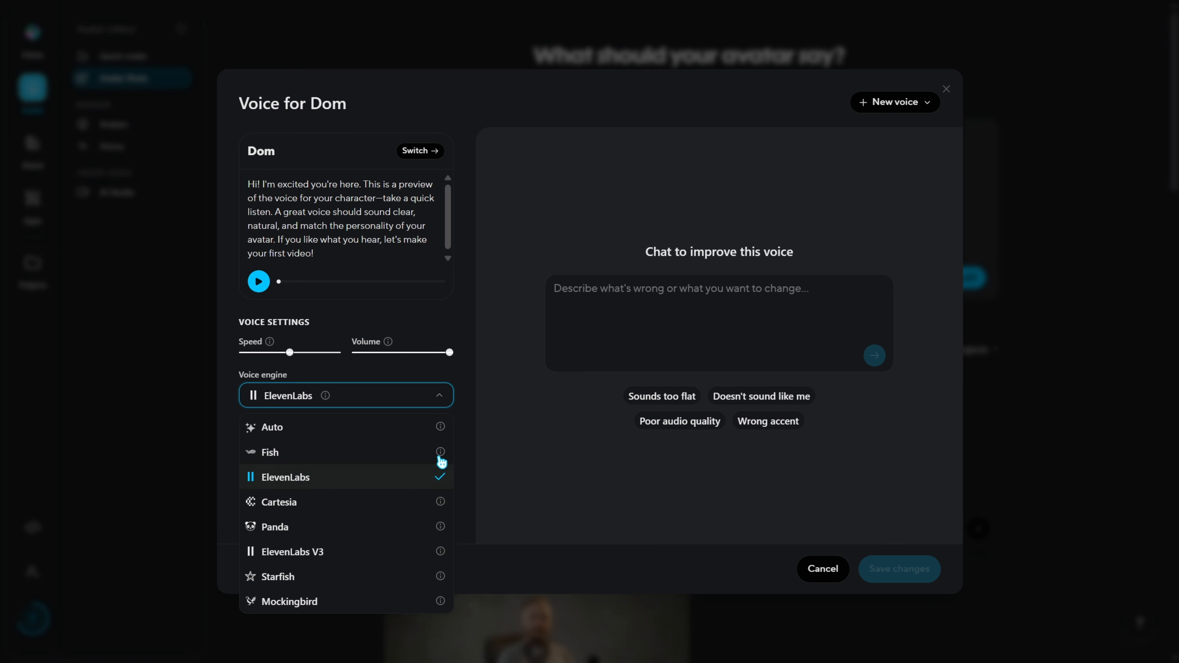
left_click(483, 395)
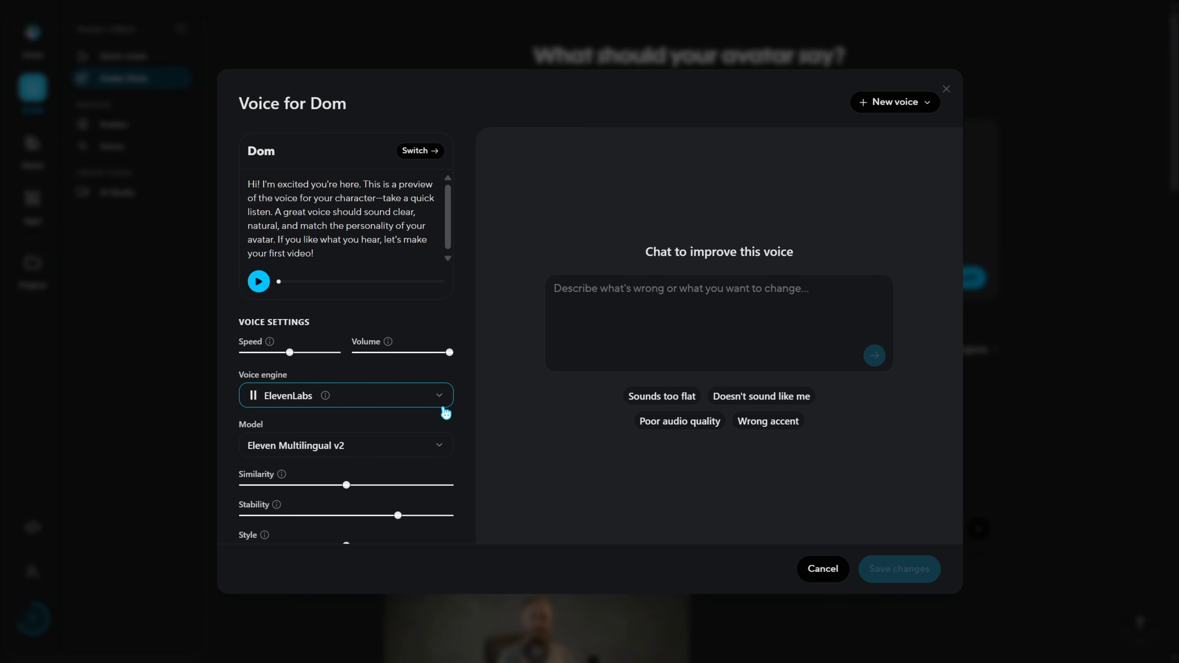
scroll(442, 409, "down", 1)
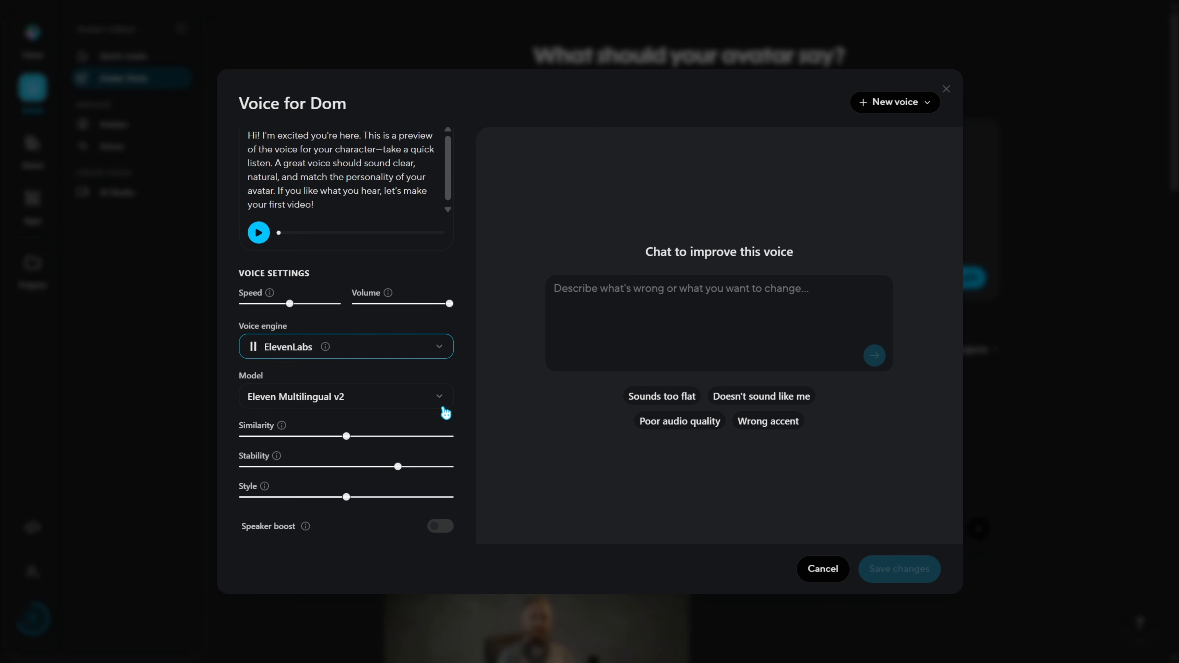
left_click(836, 574)
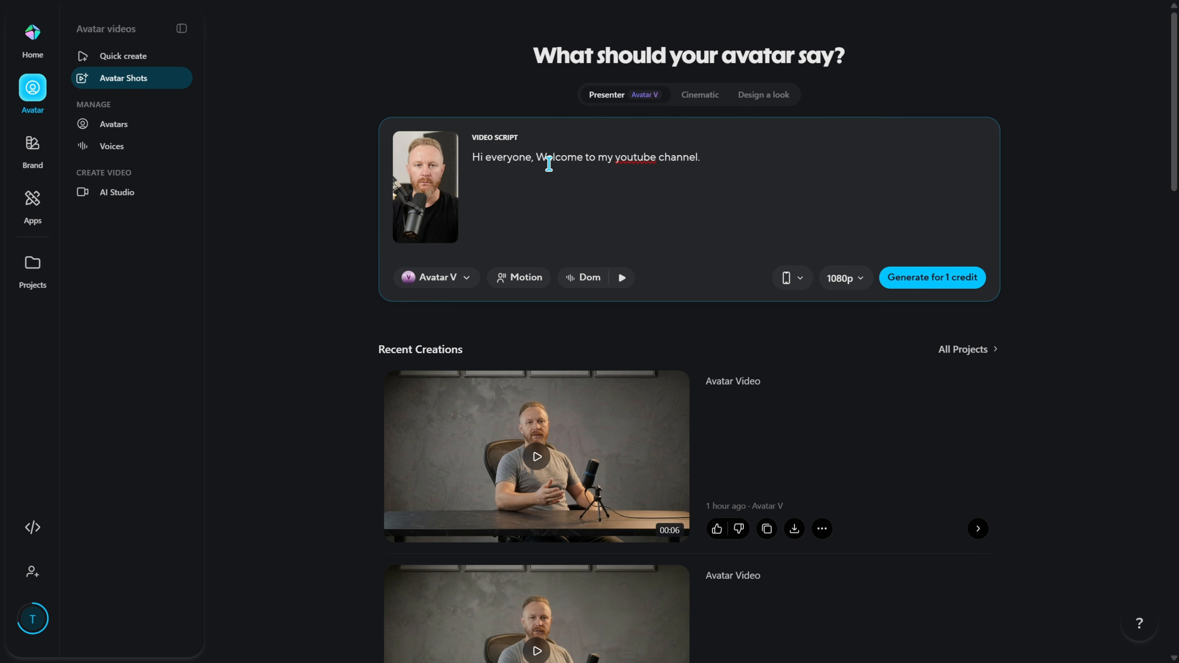
Clear the video script and add the audio file 0710.MP3 in its place, leaving Voice Mirroring off.
key("ctrl+a")
key("BackSpace")
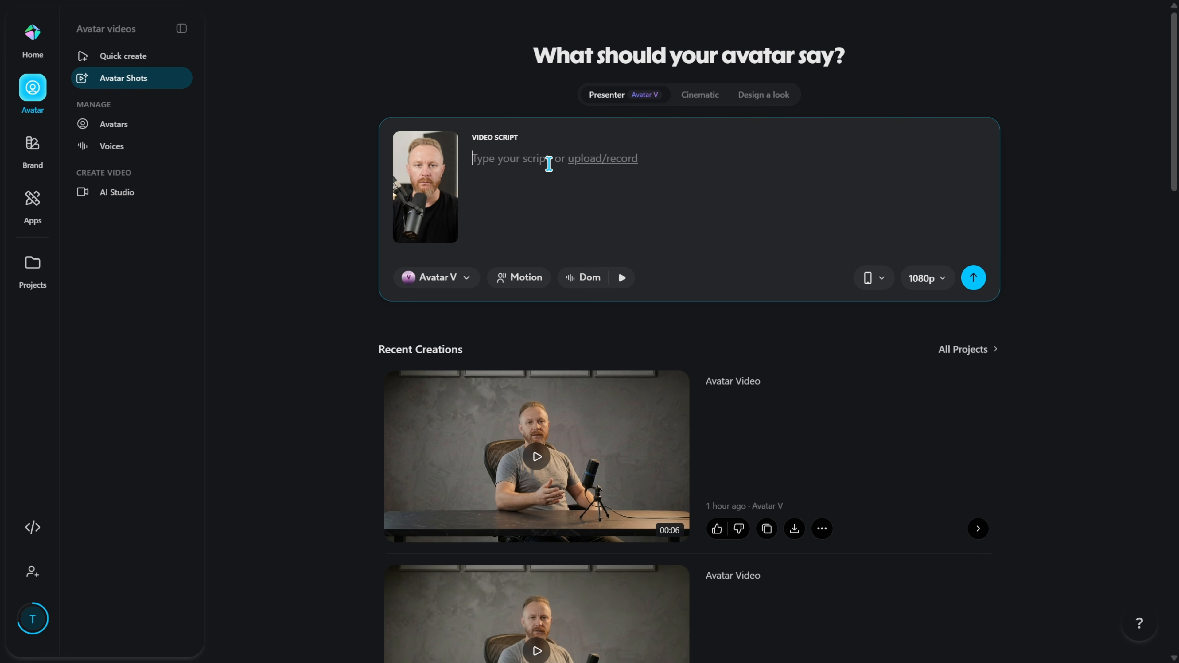
left_click(603, 160)
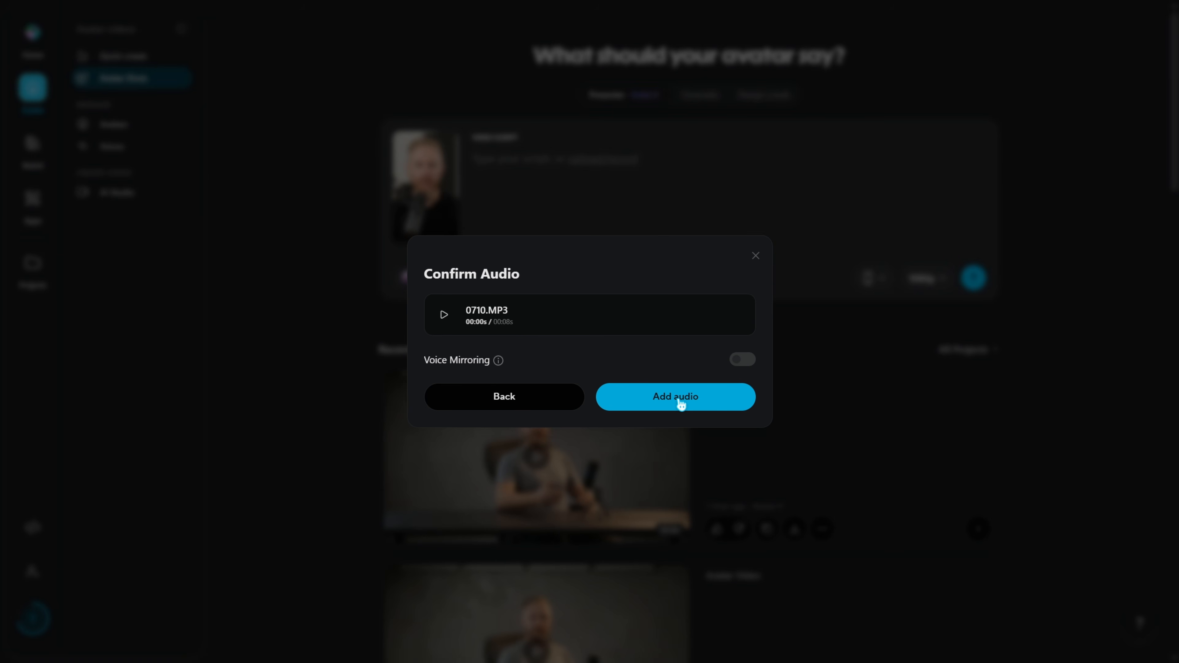
left_click(679, 402)
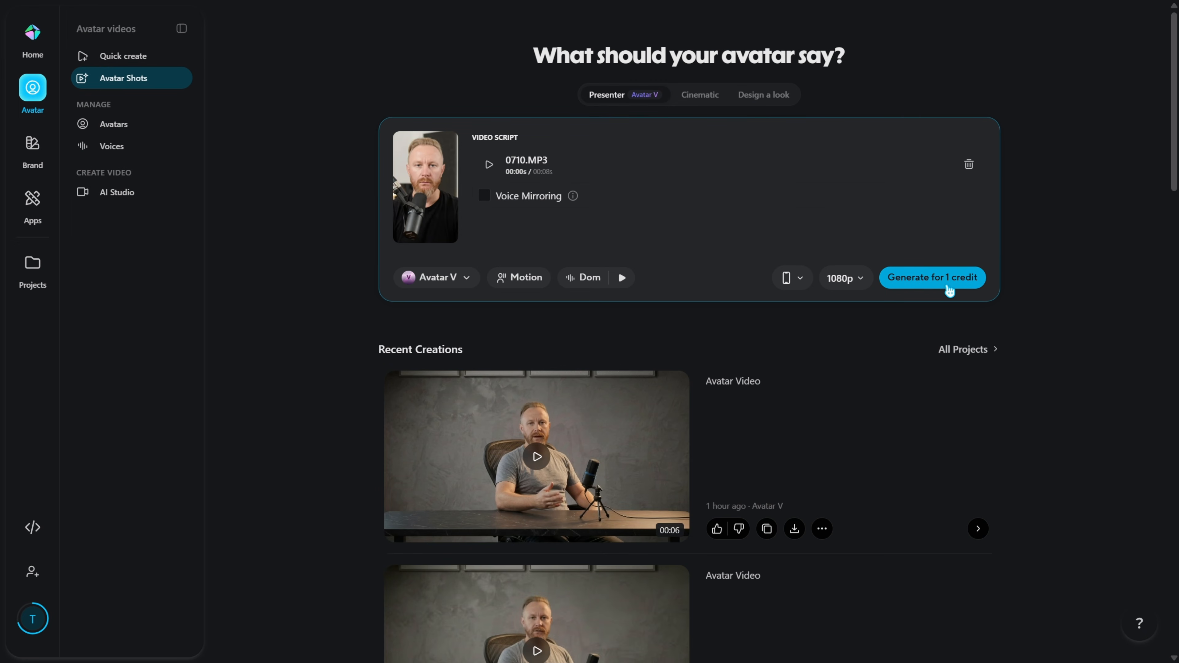
Play the vertical 18-second avatar video with the black curtain in the recent creations and pause it.
scroll(895, 319, "down", 20)
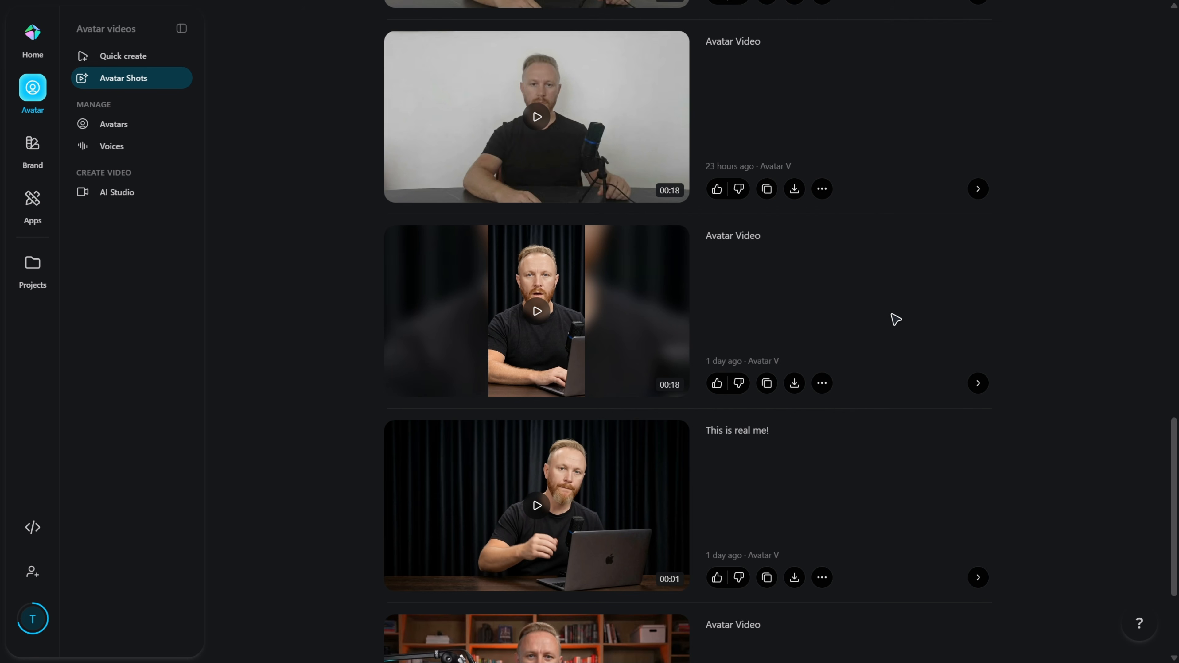
left_click(592, 320)
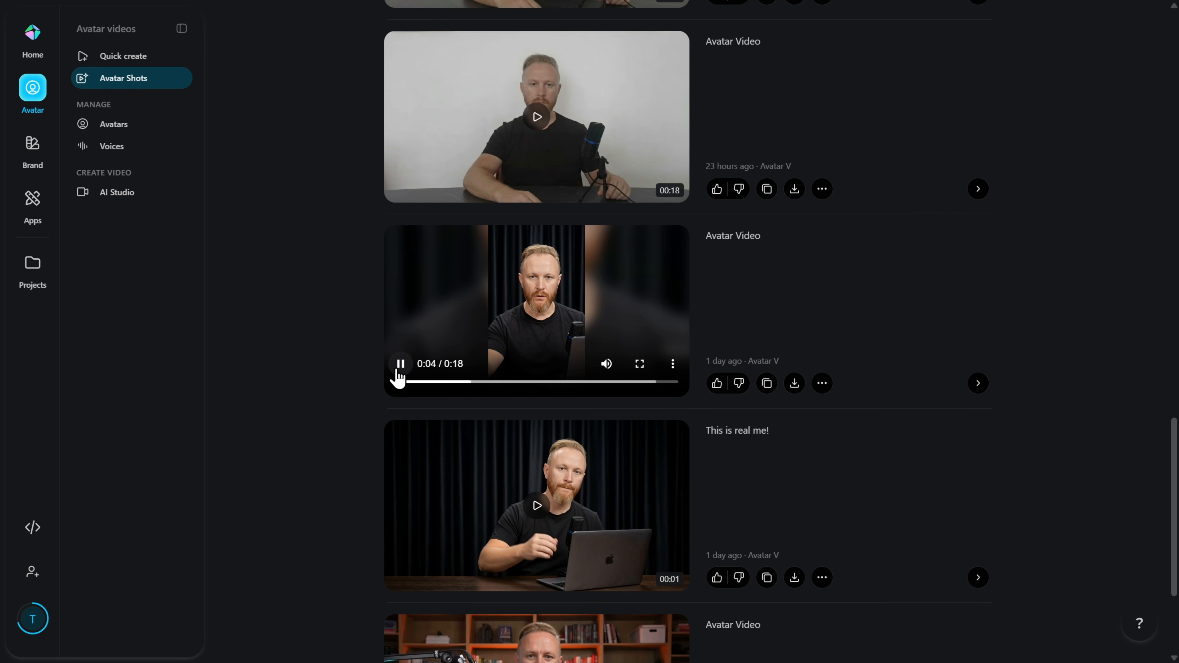
left_click(398, 372)
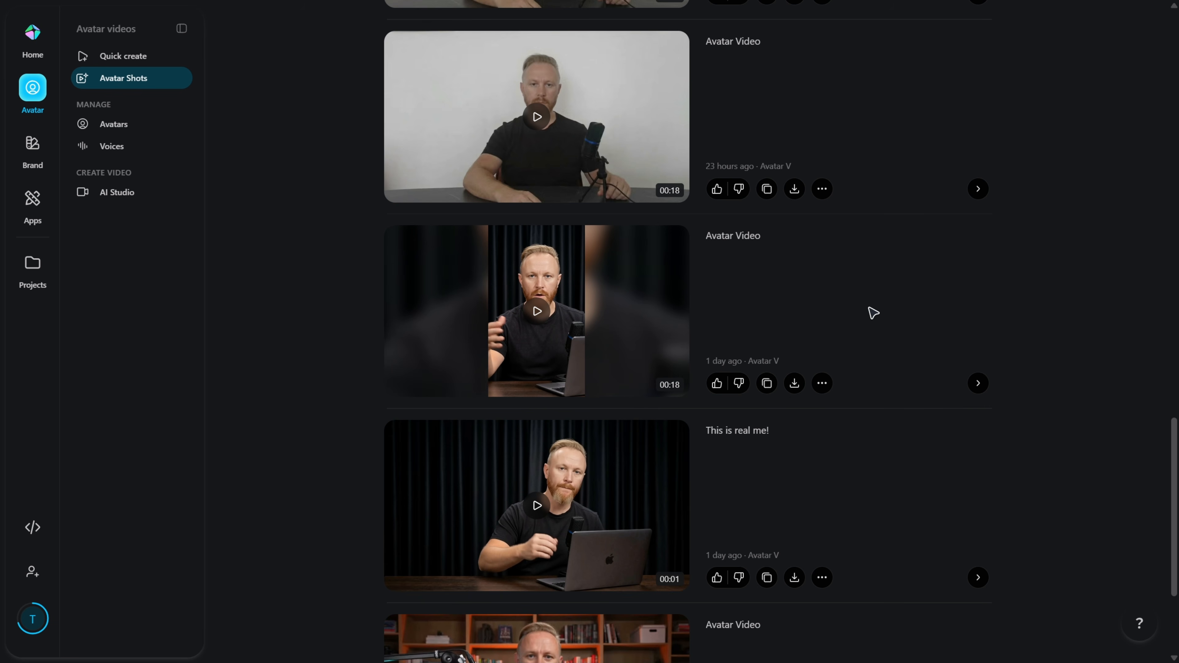
Open the vertical black-curtain avatar video's page and start a new revision of it in AI Studio.
scroll(922, 443, "up", 2)
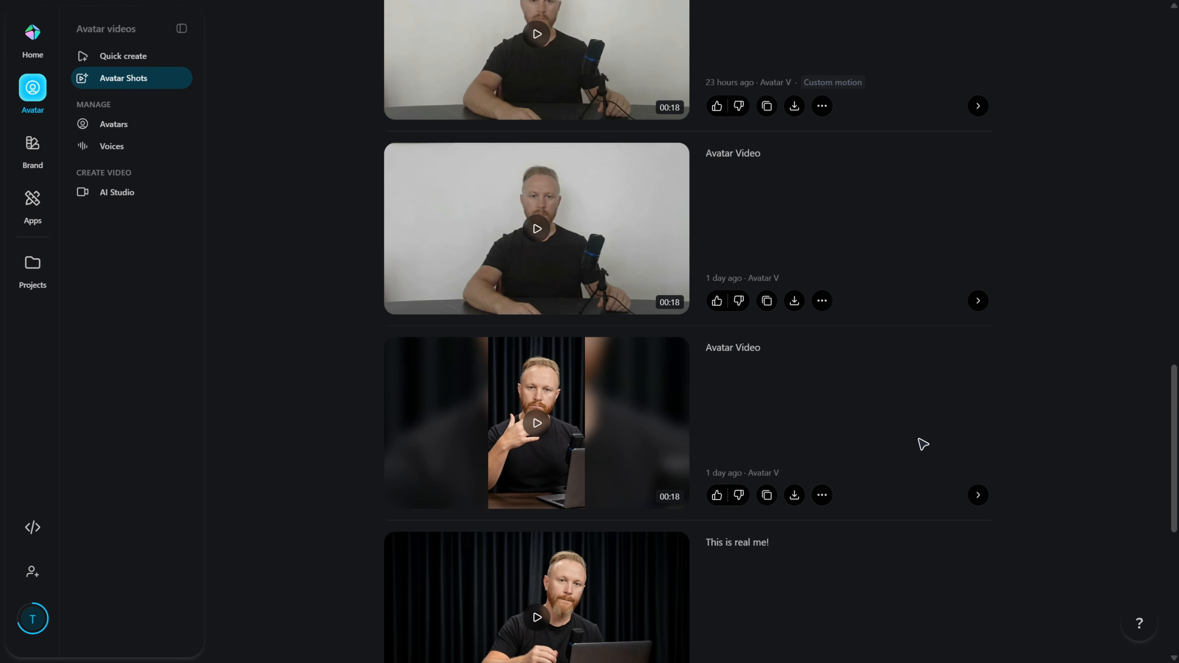
left_click(978, 495)
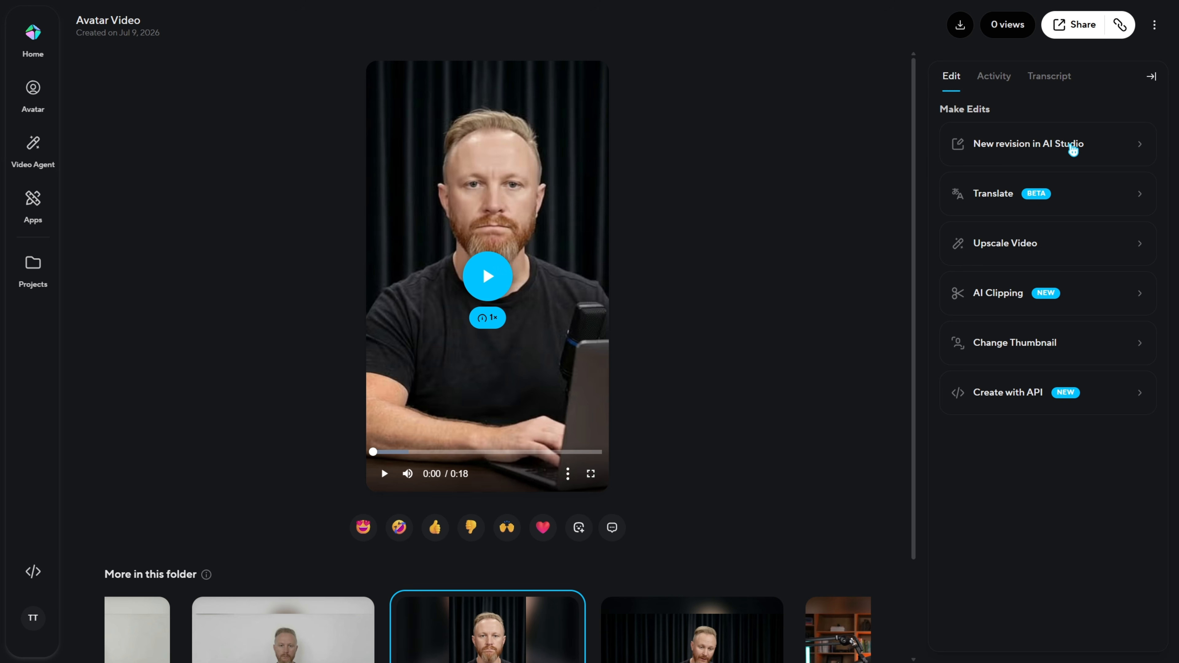
left_click(1090, 157)
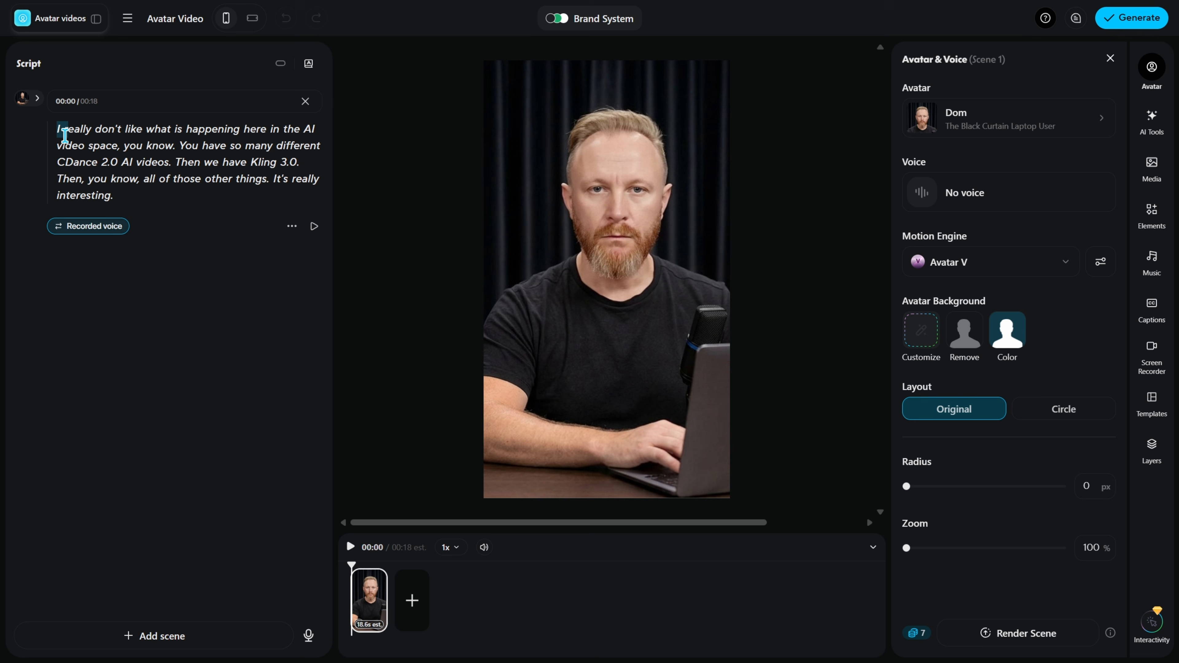
Highlight the whole recorded-voice script and examine the available Motion Engine options for the avatar.
left_click_drag(59, 129, 202, 193)
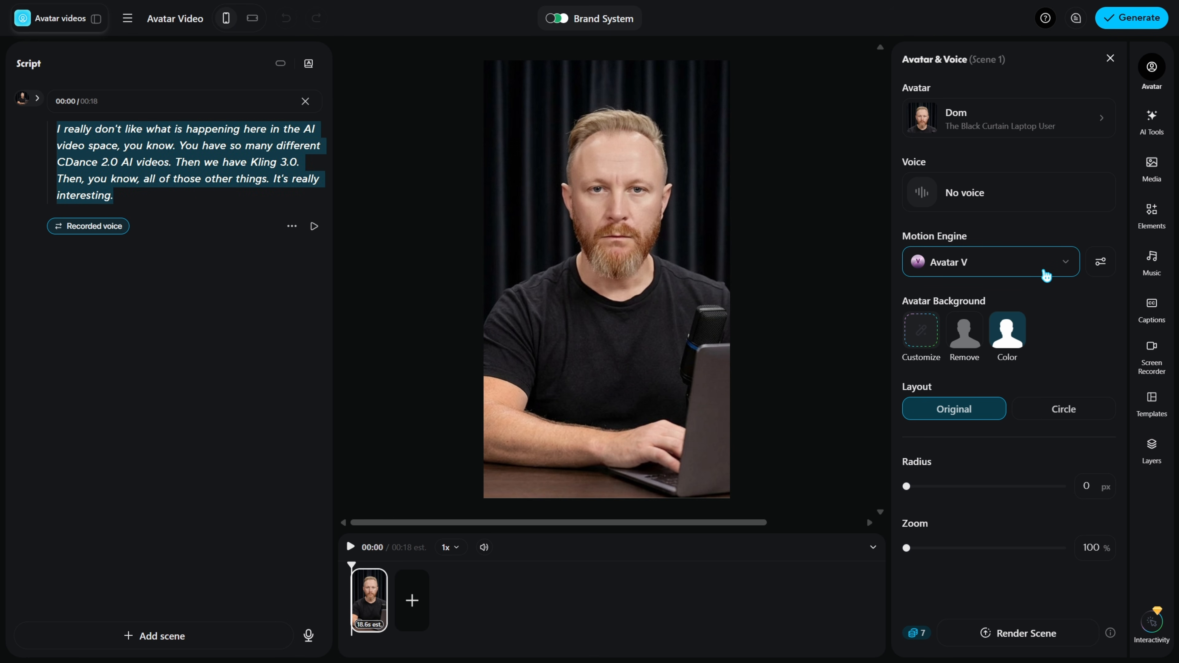
left_click(1047, 274)
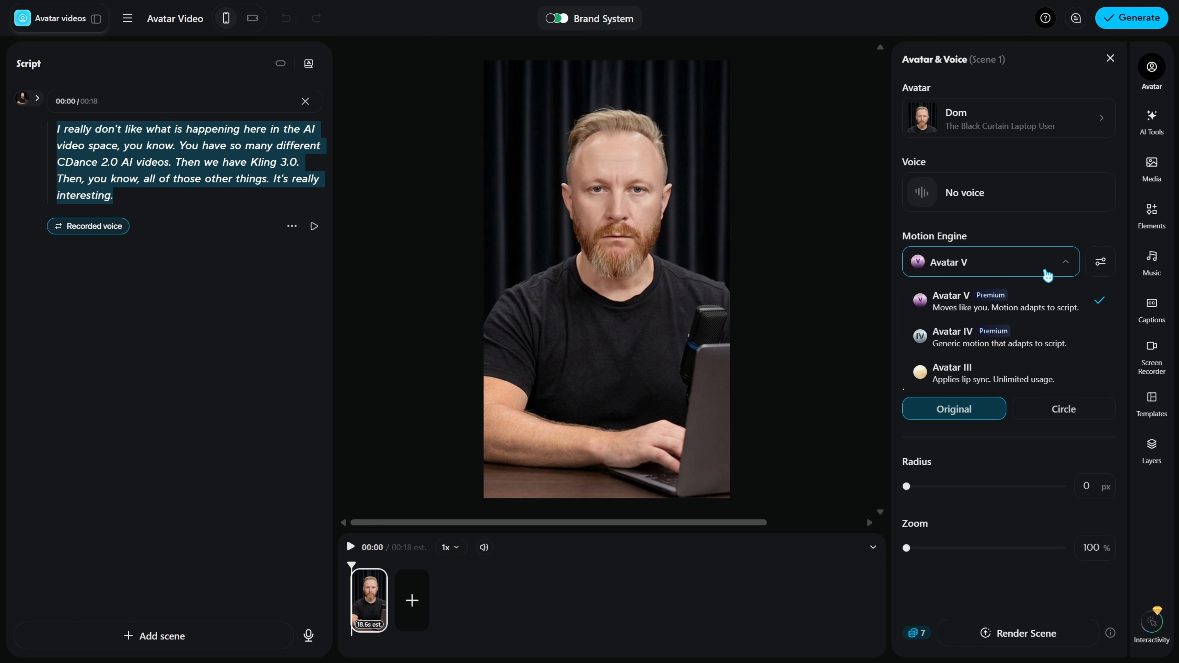
left_click(1118, 232)
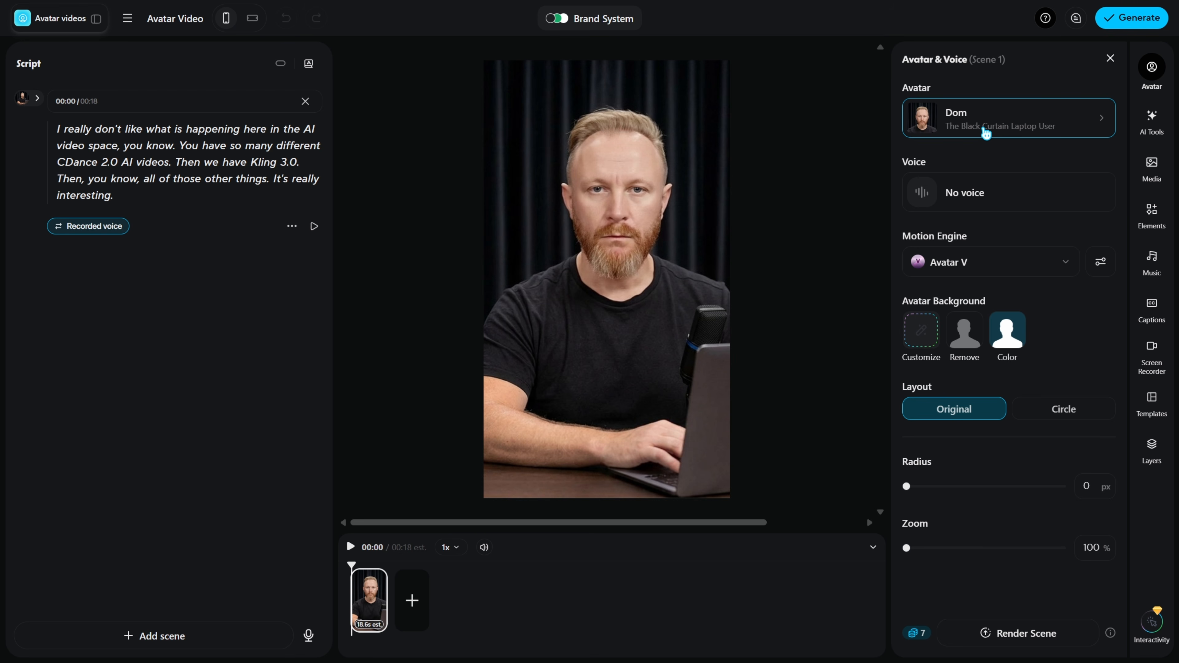
Compare the Original and Circle avatar layouts and set the scene's layout to Circle.
left_click(1063, 409)
left_click(950, 409)
left_click(1067, 410)
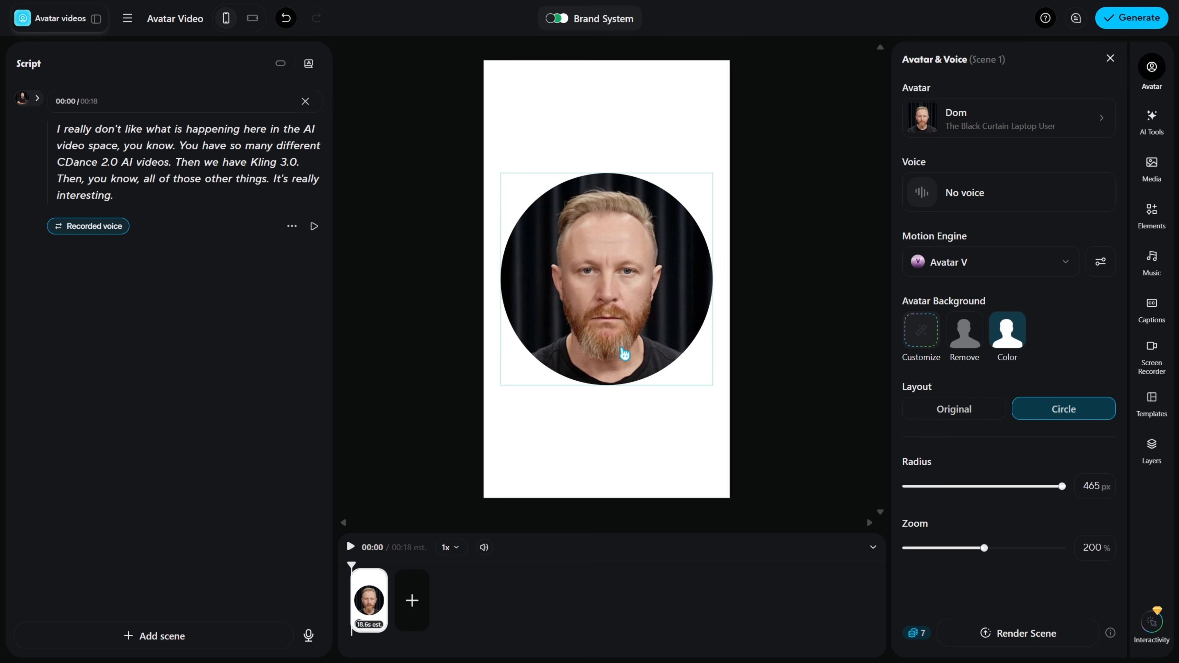
left_click_drag(137, 189, 133, 162)
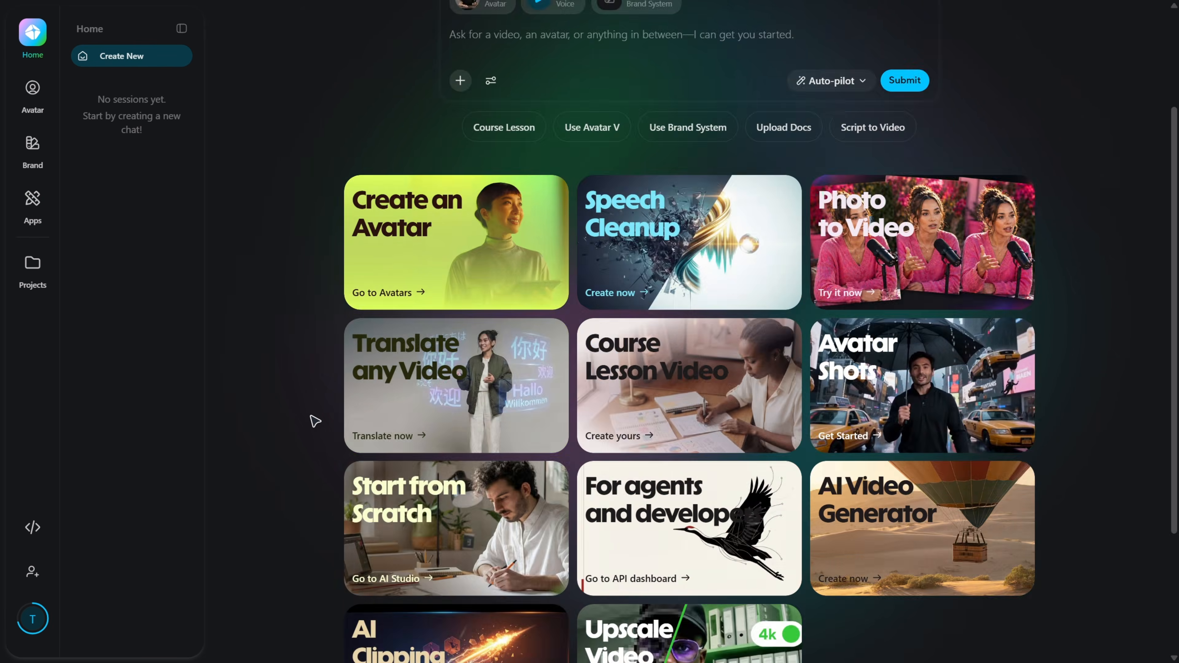
Browse the creation tools on the home page and start a new video from scratch in AI Studio.
scroll(313, 419, "up", 2)
scroll(313, 420, "down", 4)
scroll(315, 421, "down", 2)
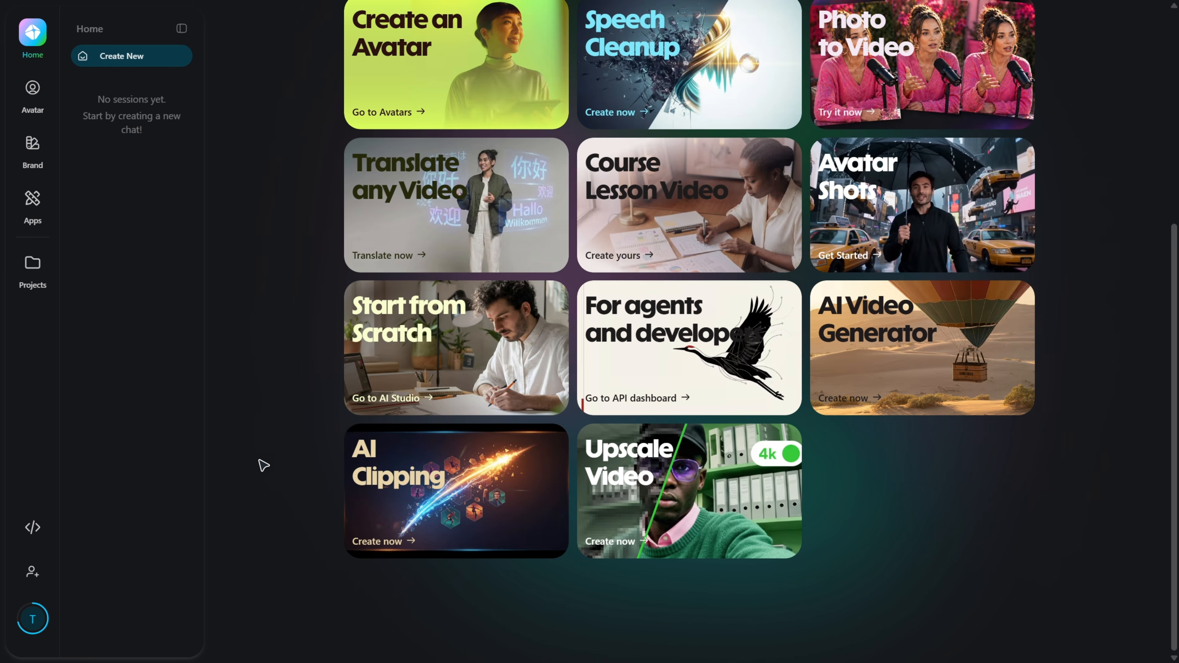
mouse_move(434, 366)
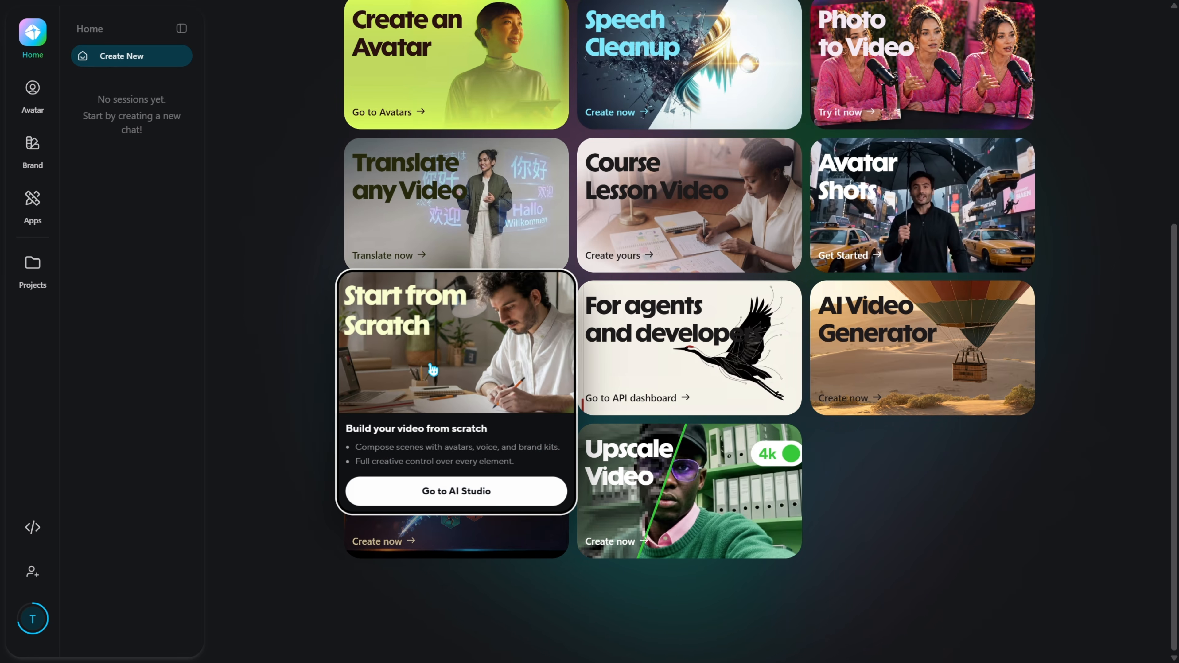
left_click(471, 366)
left_click(361, 181)
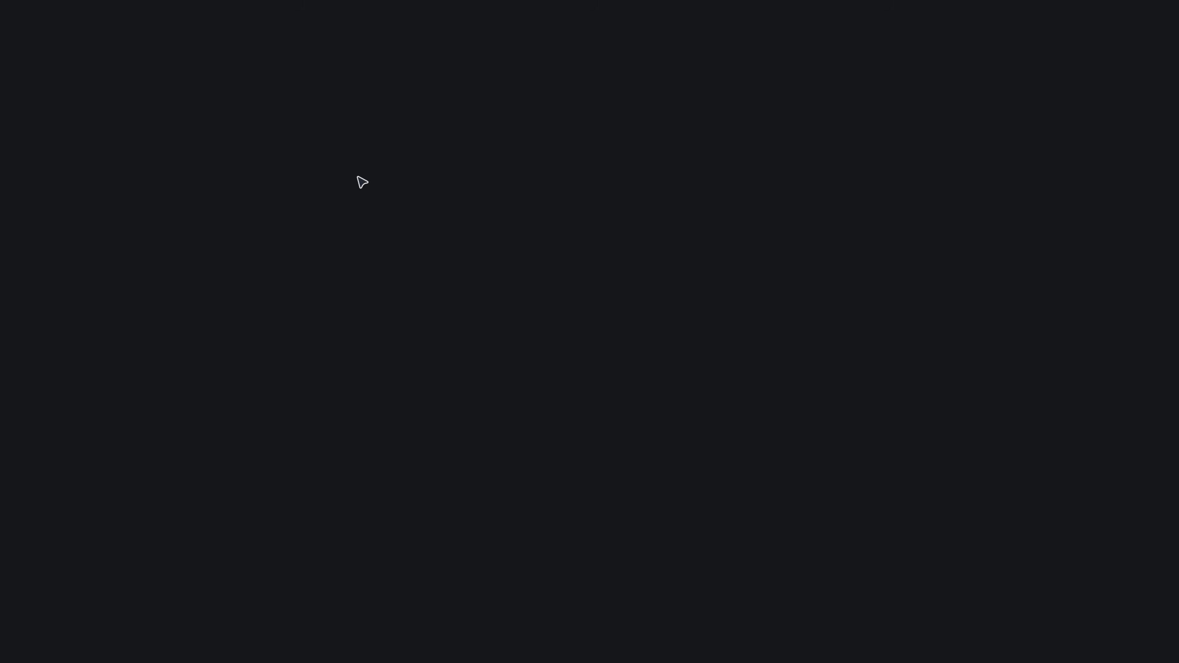
Start an AI Screen Recorder recording of the entire screen with the microphone on.
left_click(1155, 353)
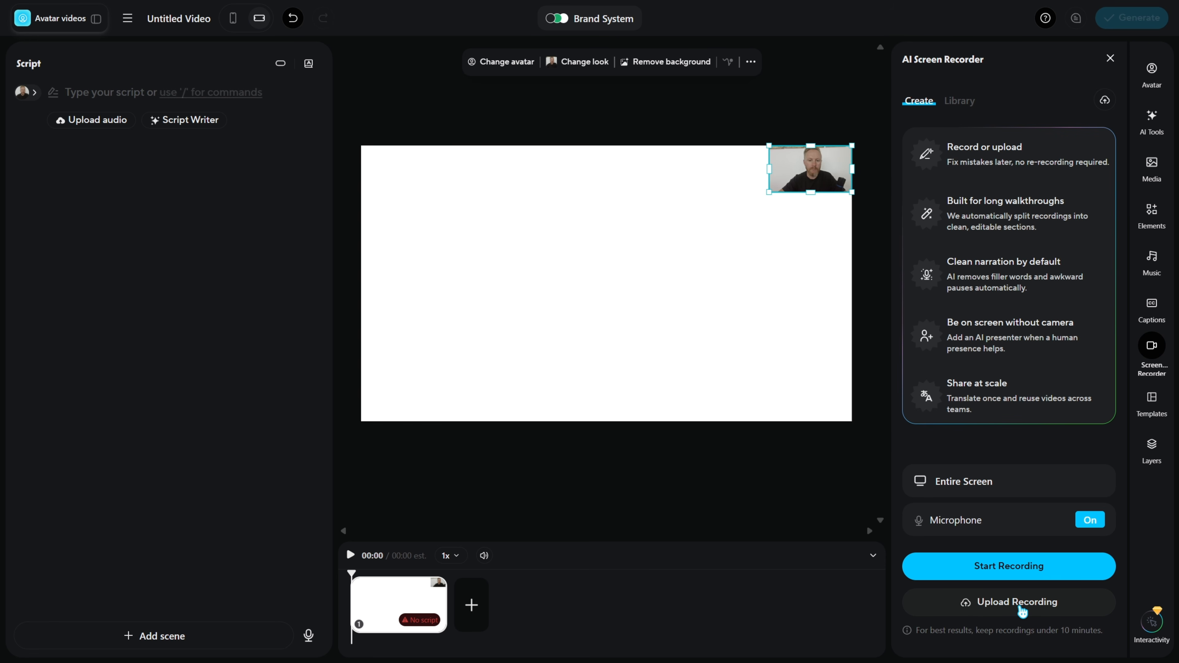
left_click(1007, 572)
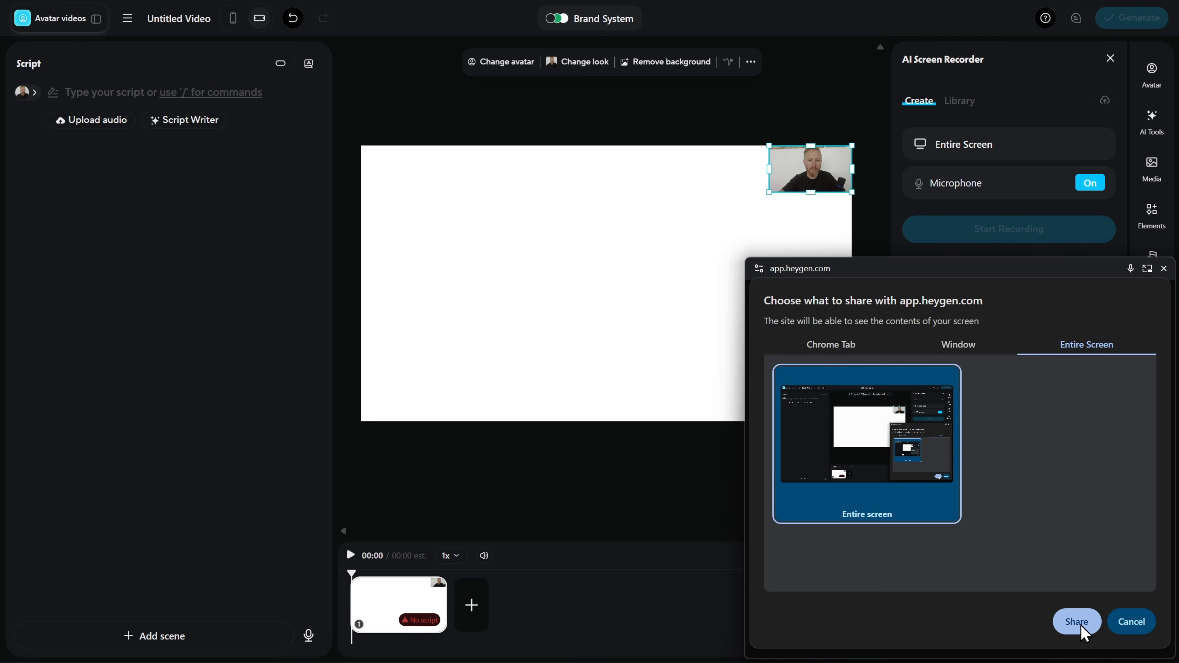
left_click(1075, 622)
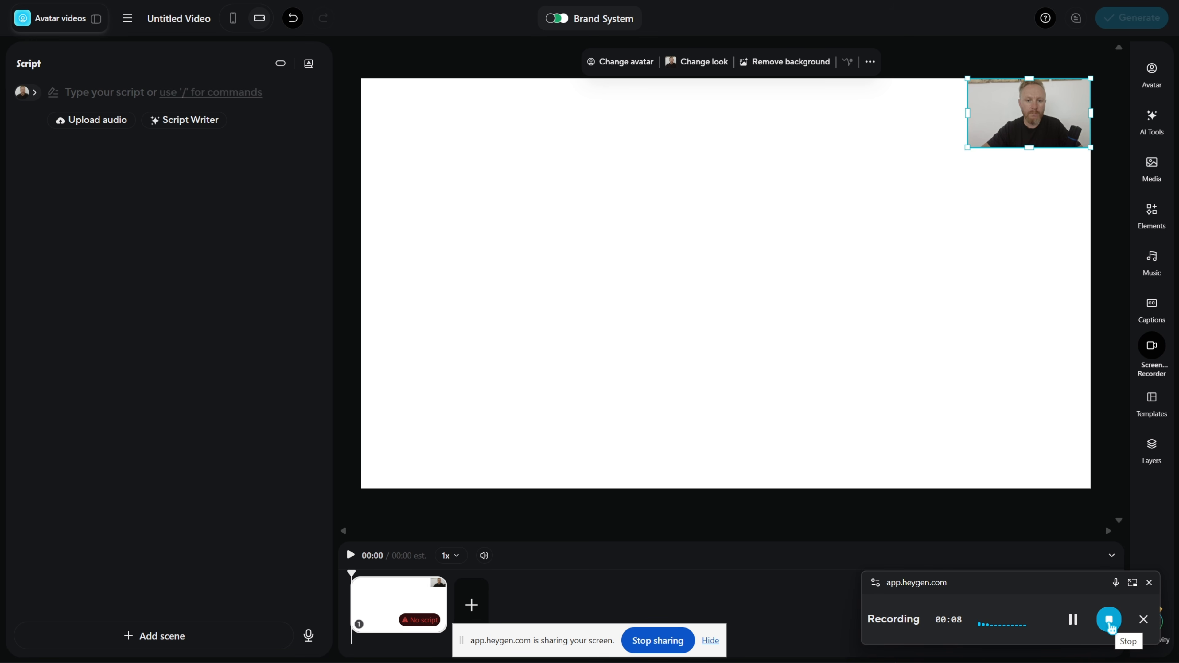
Stop the screen recording and enlarge the circular avatar in the new scene to a radius of about 207 px.
left_click(1109, 620)
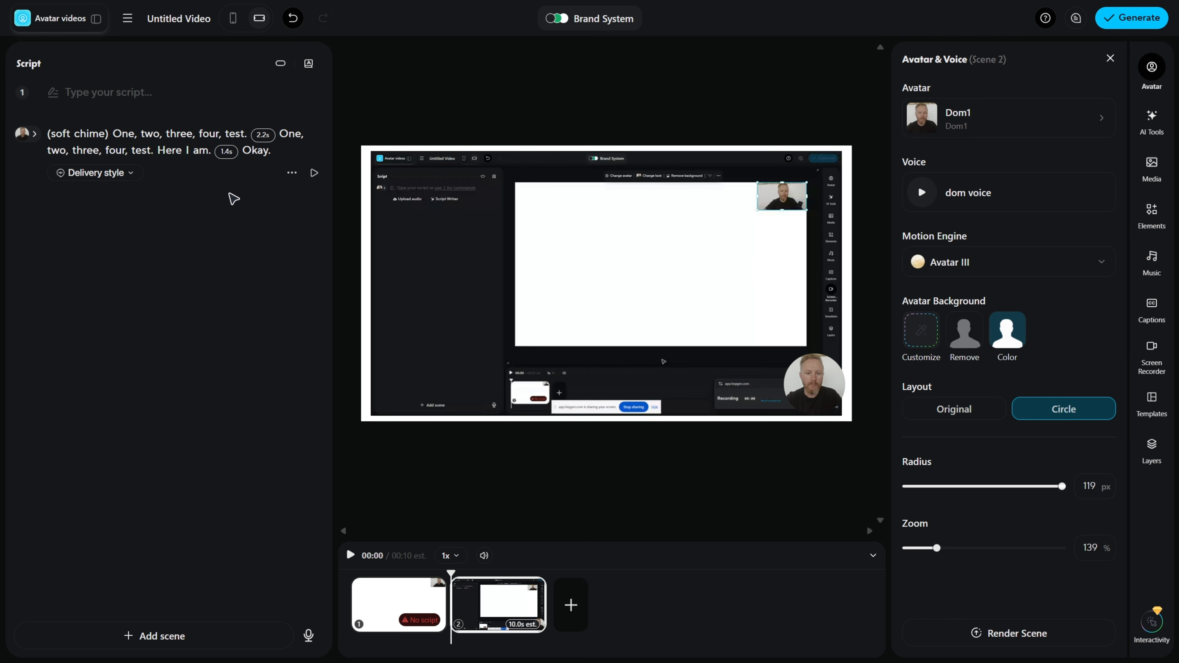
left_click(813, 387)
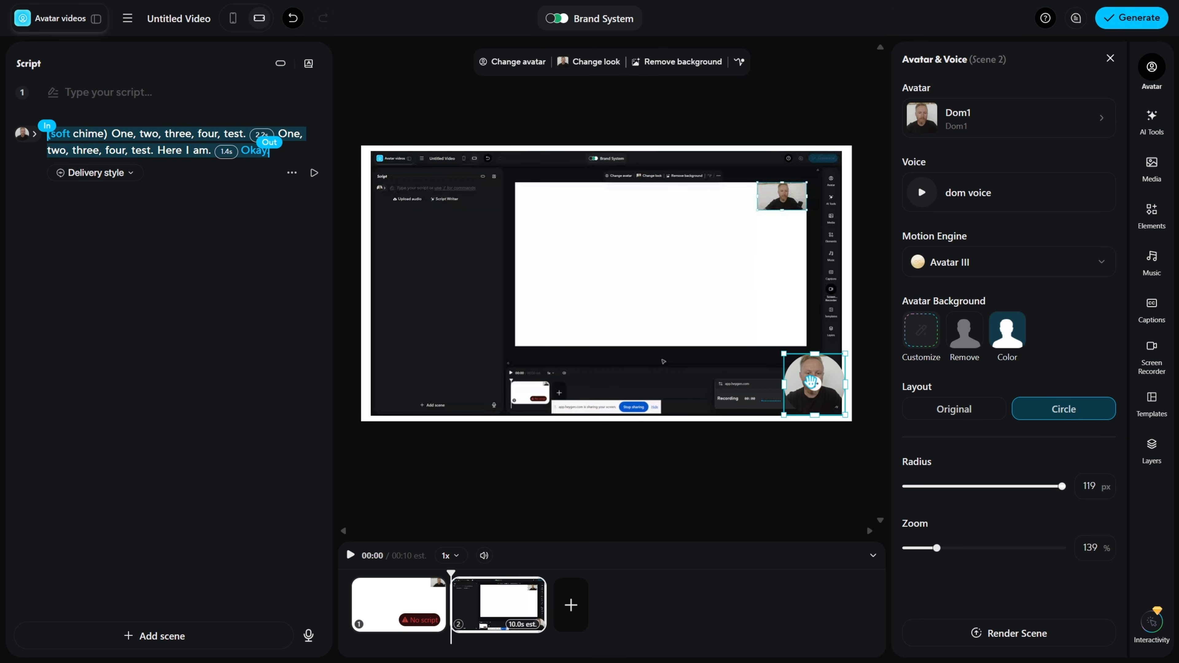
left_click_drag(782, 353, 722, 336)
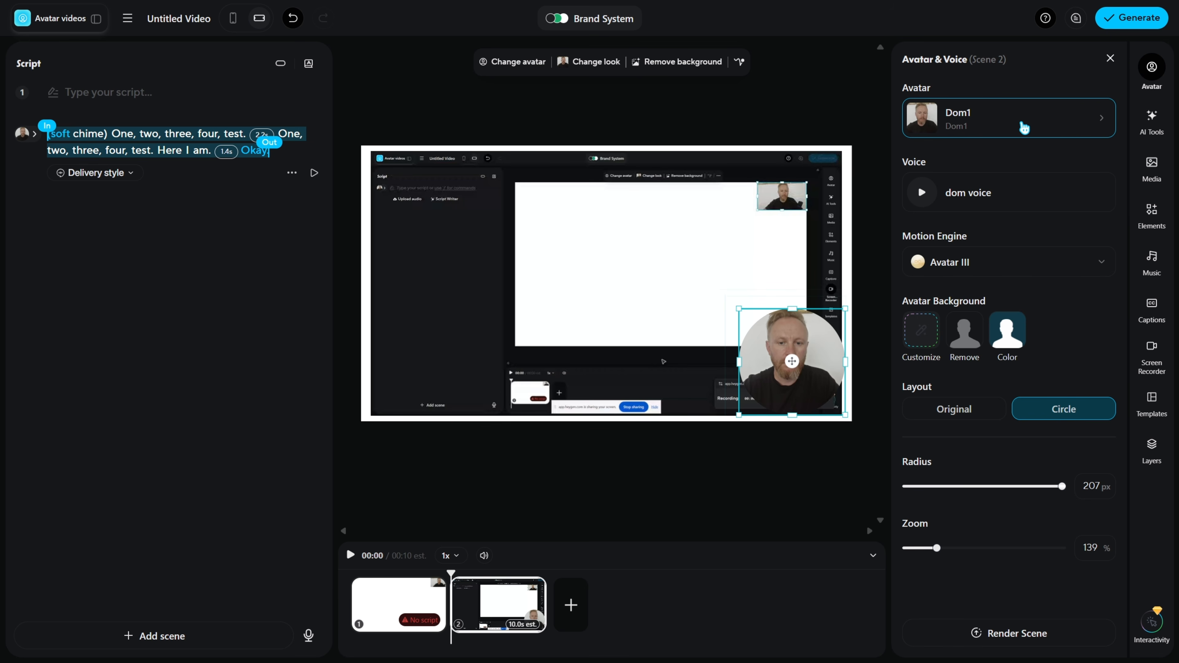
Change the scene's avatar to the Grey T-shirt, Hand on Table look and set its layout to Original.
left_click(1023, 126)
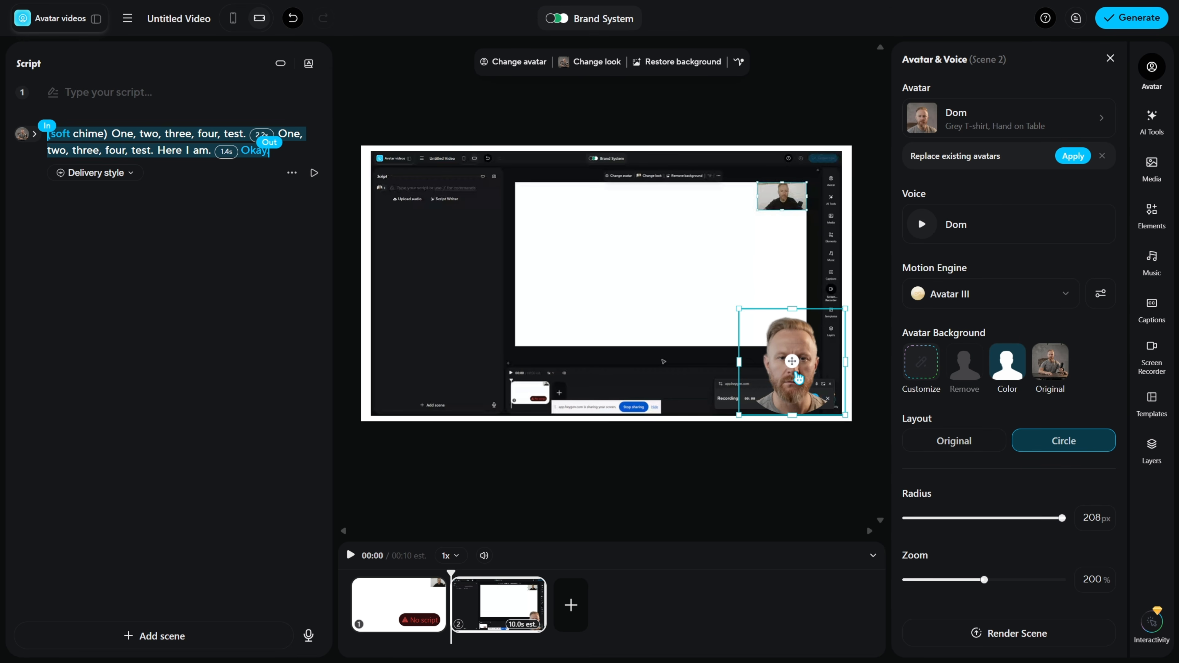
left_click_drag(798, 379, 837, 390)
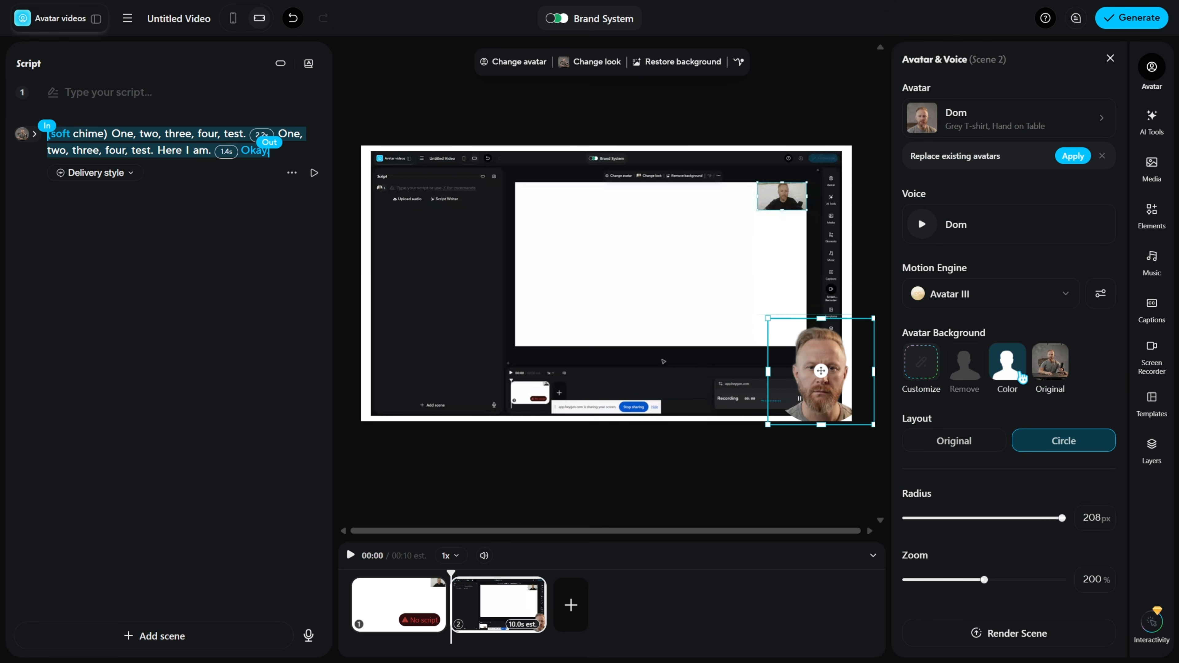
left_click(957, 444)
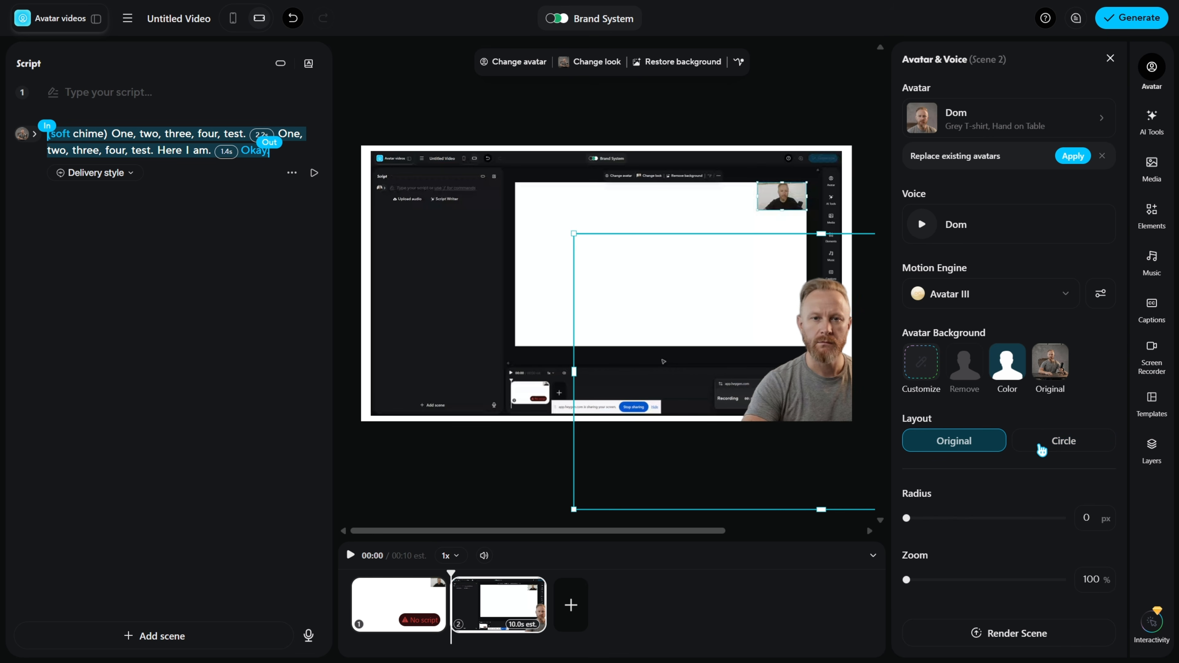
left_click(1047, 447)
left_click(968, 442)
Shrink the avatar, position it in the scene's lower-right corner, and open the recording upload option of the AI Screen Recorder.
left_click_drag(797, 392, 742, 349)
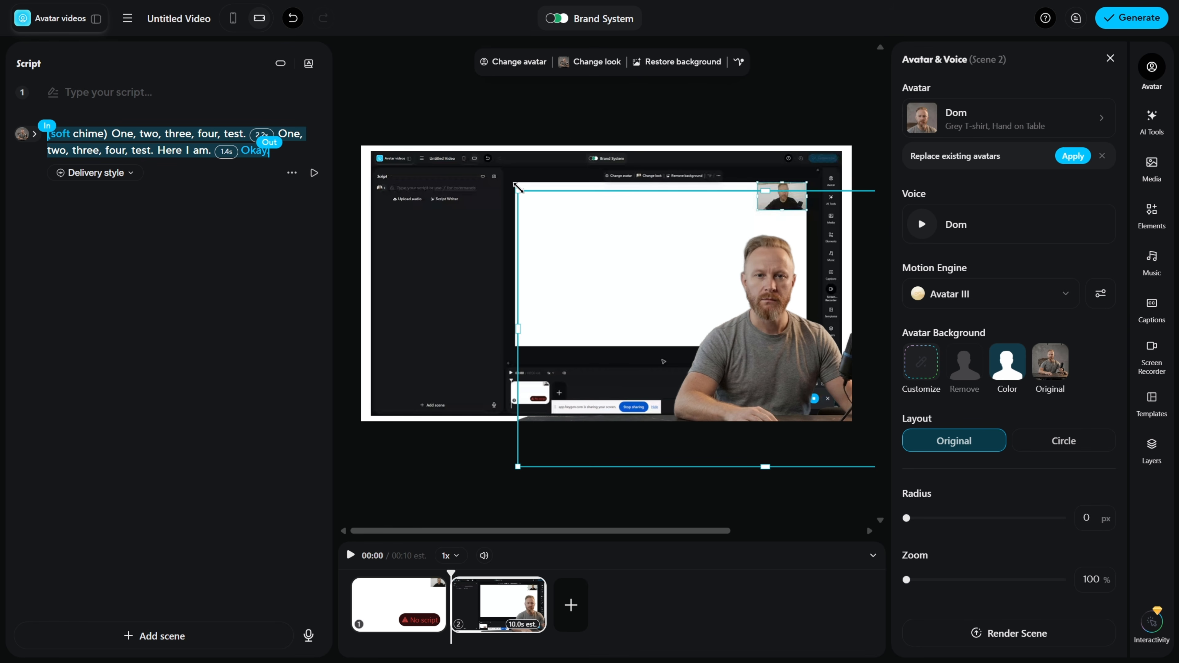
left_click_drag(518, 190, 668, 273)
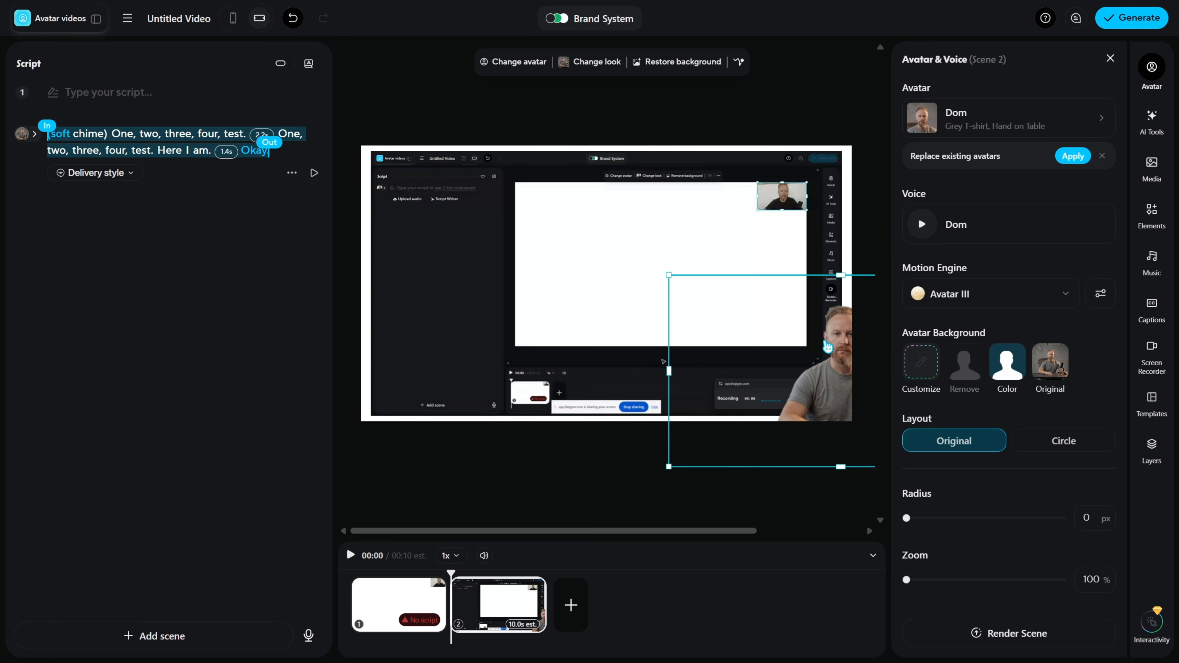
left_click_drag(830, 353, 785, 342)
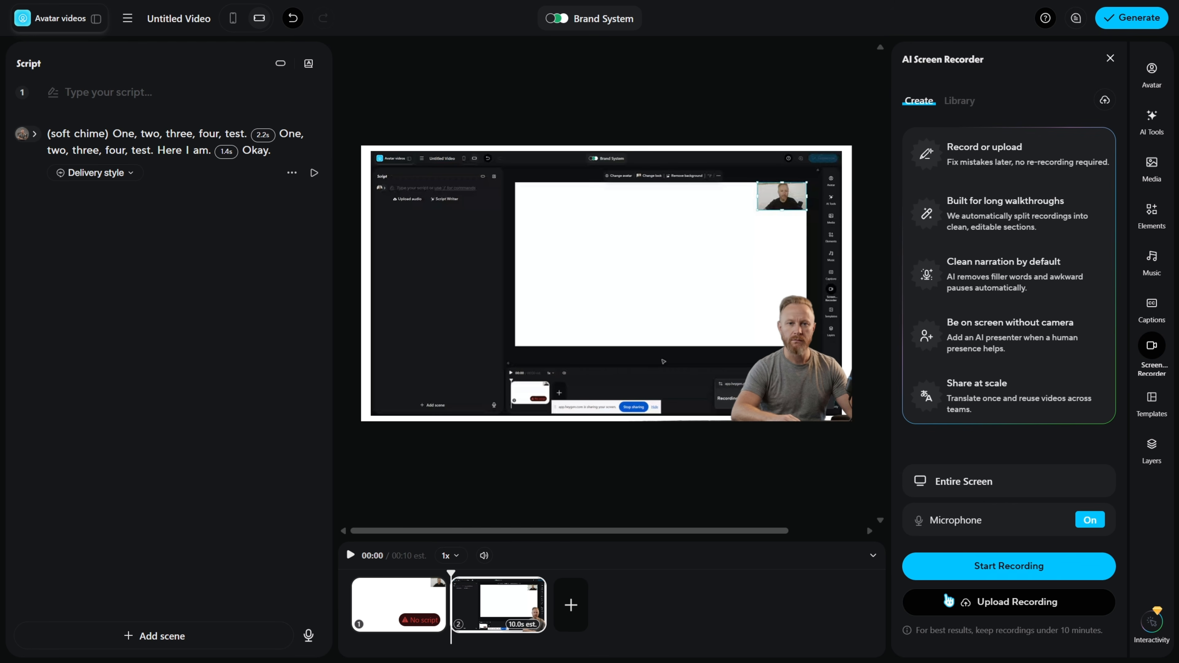
left_click(1019, 612)
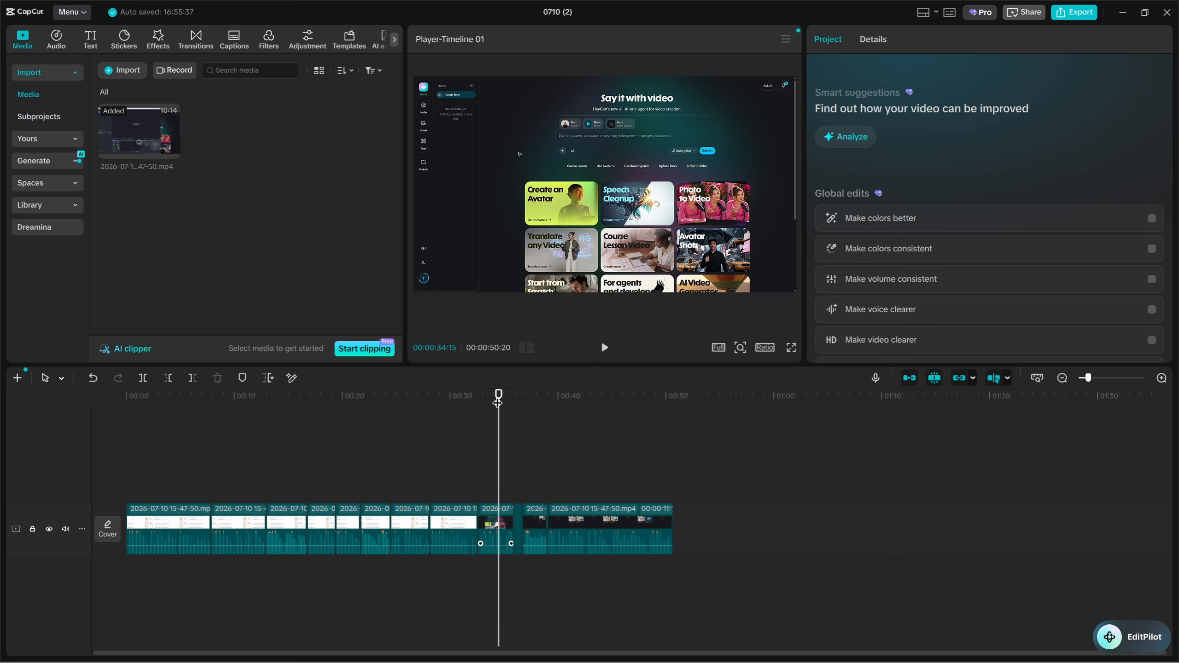
Switch to CapCut, review the edited timeline and open its export settings for an audio-only WAV file.
left_click_drag(498, 402, 555, 398)
left_click(613, 402)
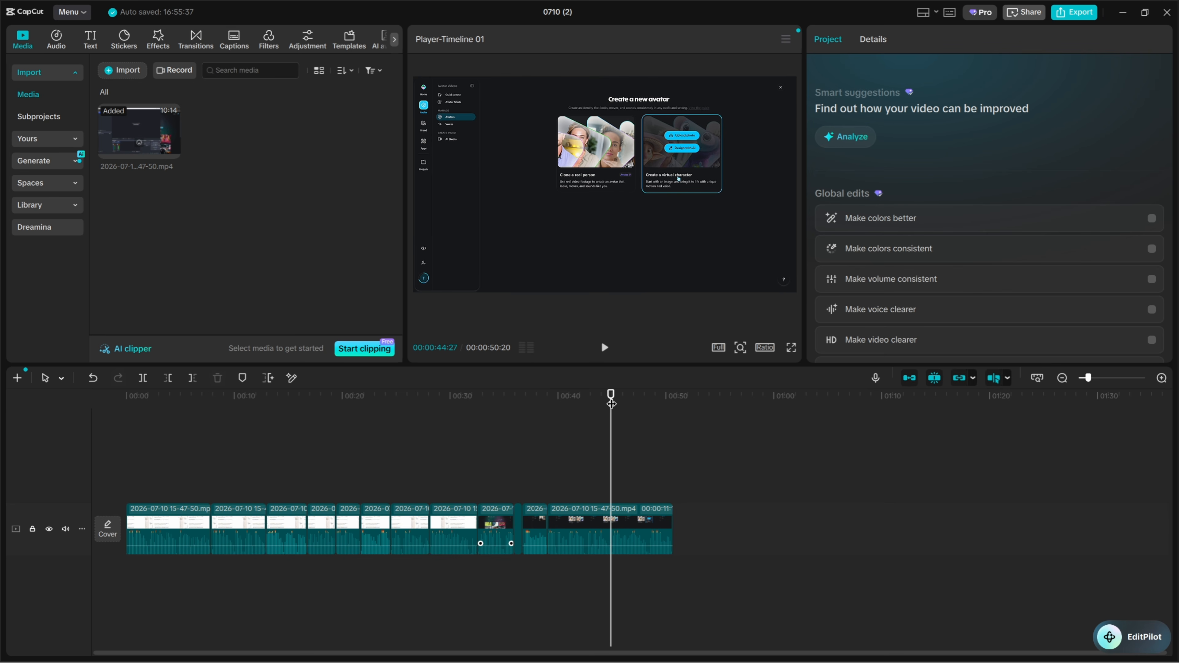
left_click(1076, 19)
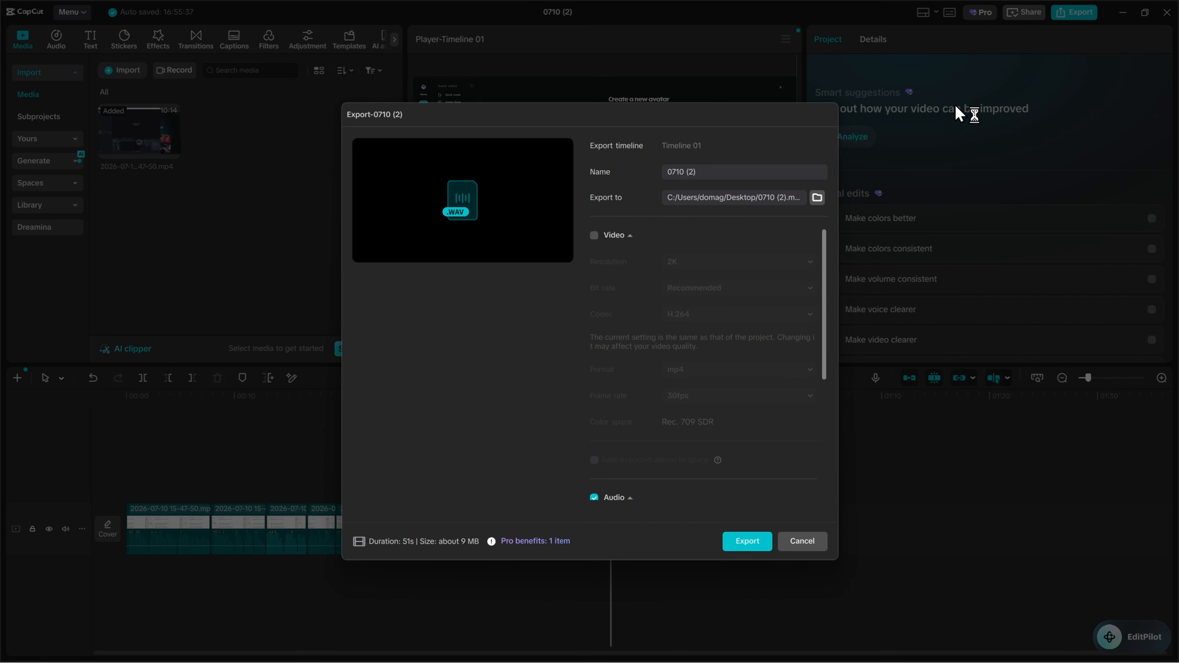
scroll(602, 385, "down", 4)
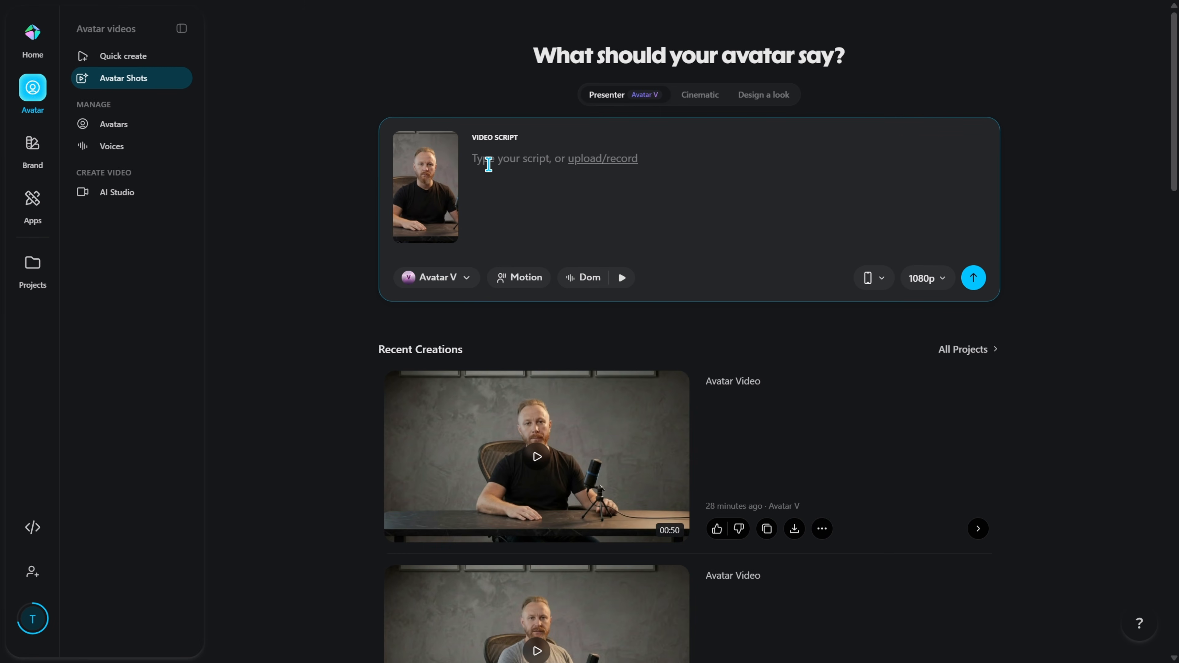
Switch back to HeyGen and add Audio_for_Heygen_Tutorial.WAV as the Avatar Shots video script without voice mirroring.
mouse_move(433, 182)
left_click(610, 160)
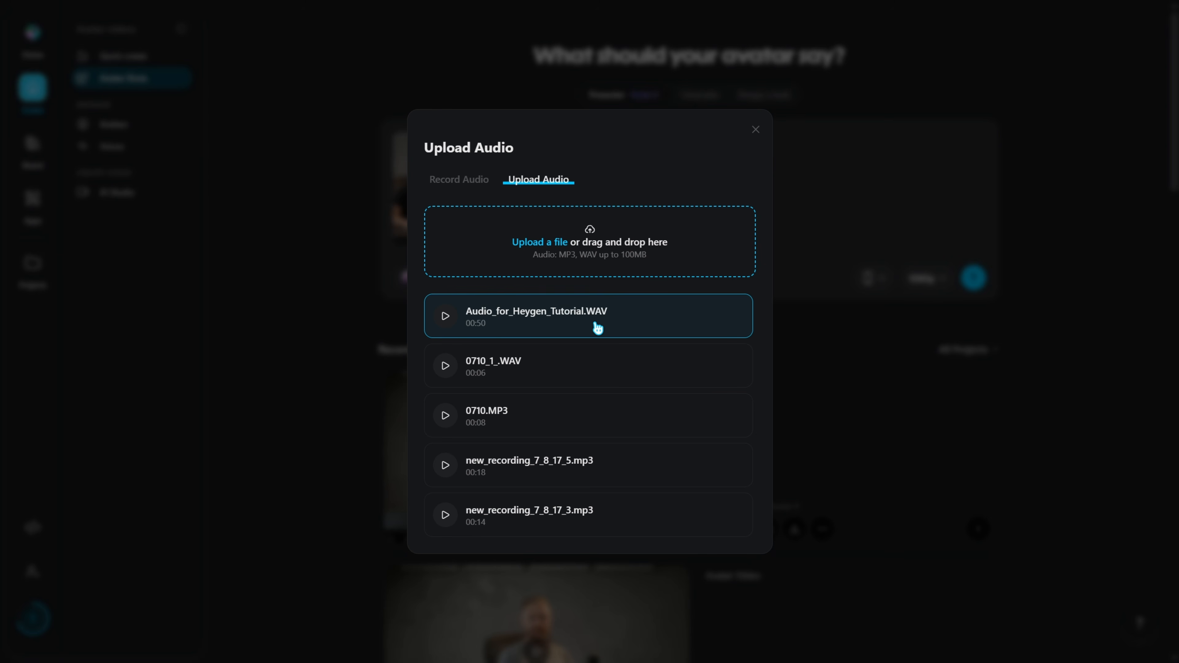
left_click(597, 328)
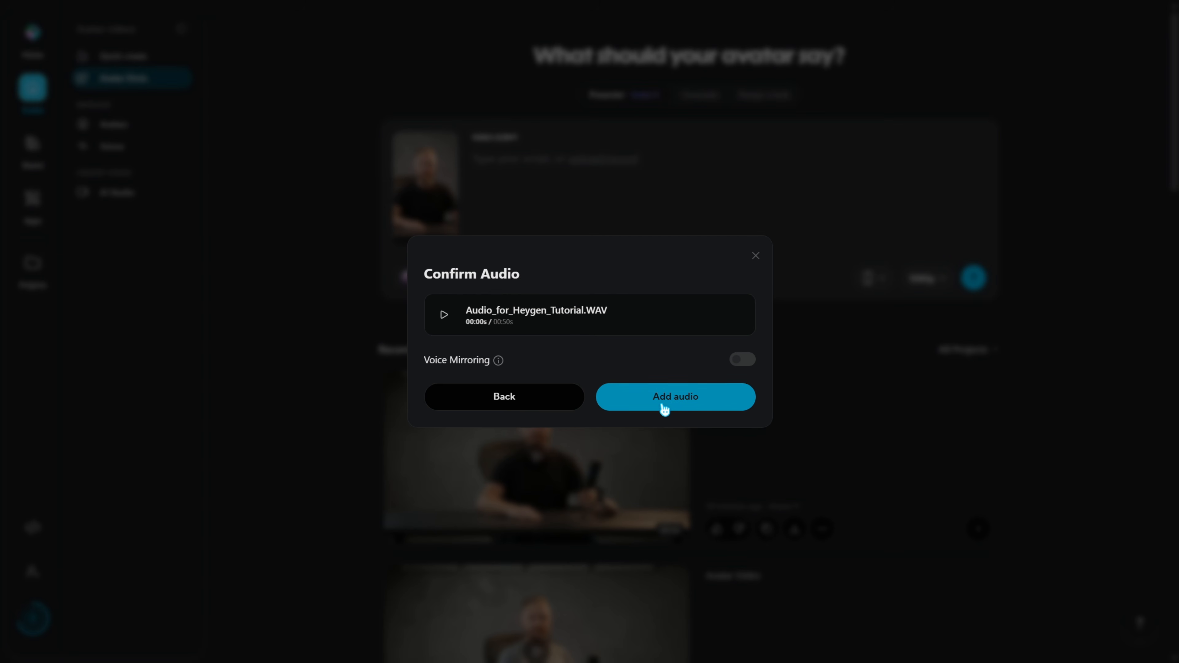
left_click(662, 403)
Set the avatar video's orientation to landscape and check the available resolutions, keeping 1080p.
left_click(791, 277)
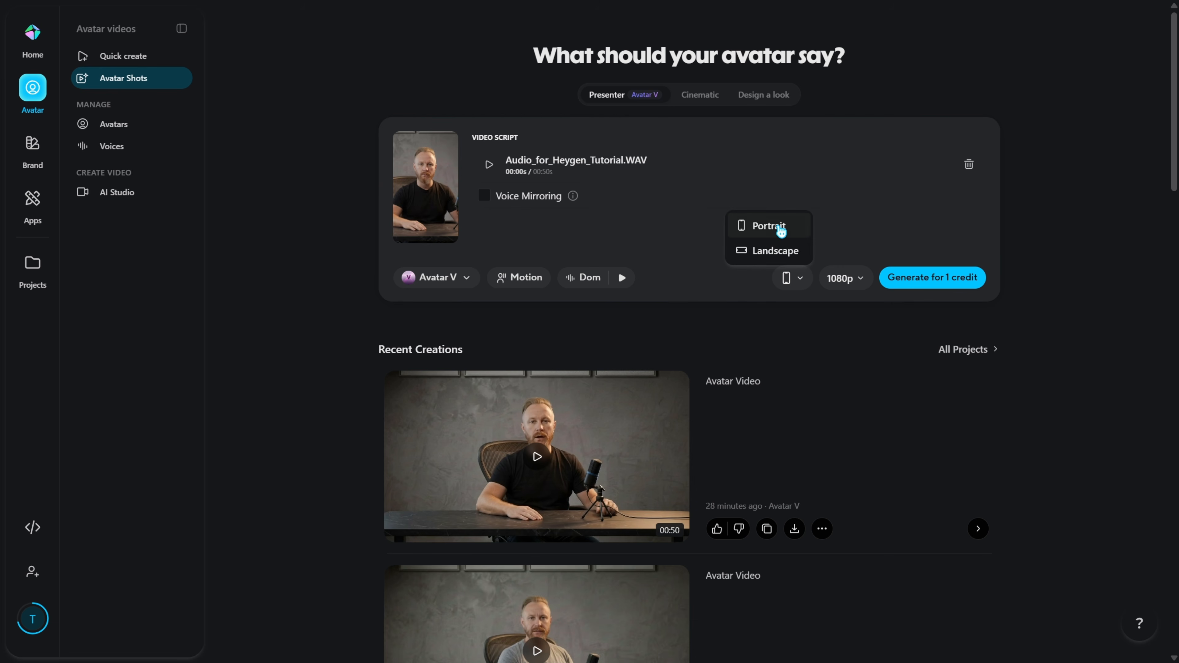
left_click(779, 253)
left_click(846, 280)
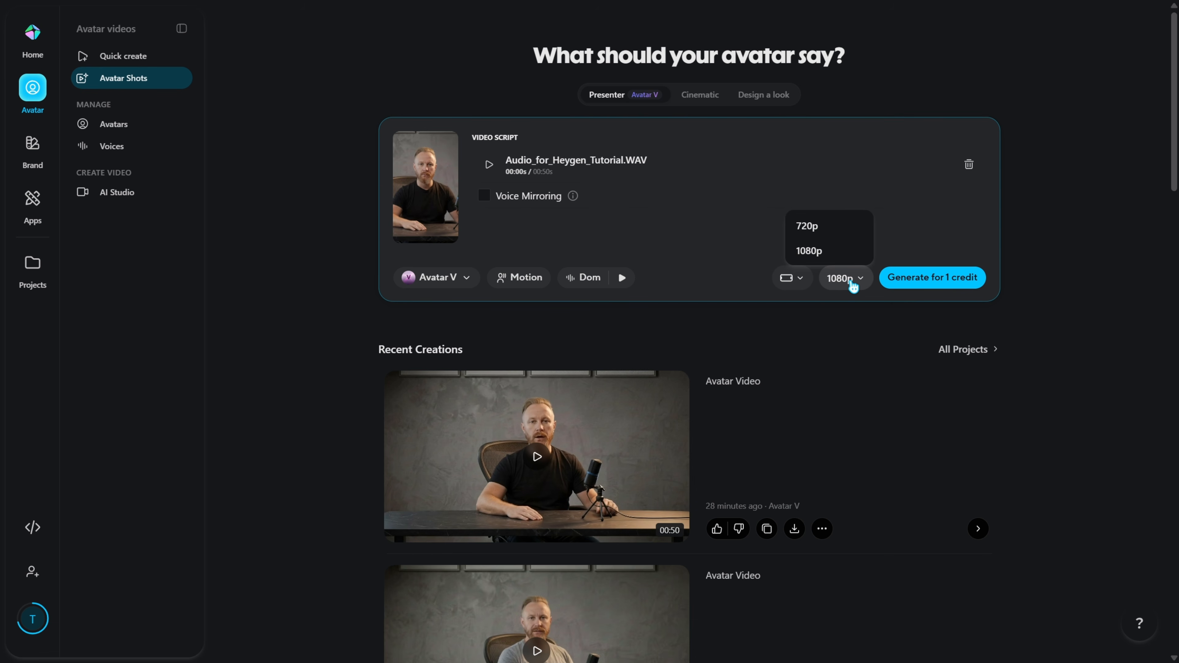
left_click(910, 234)
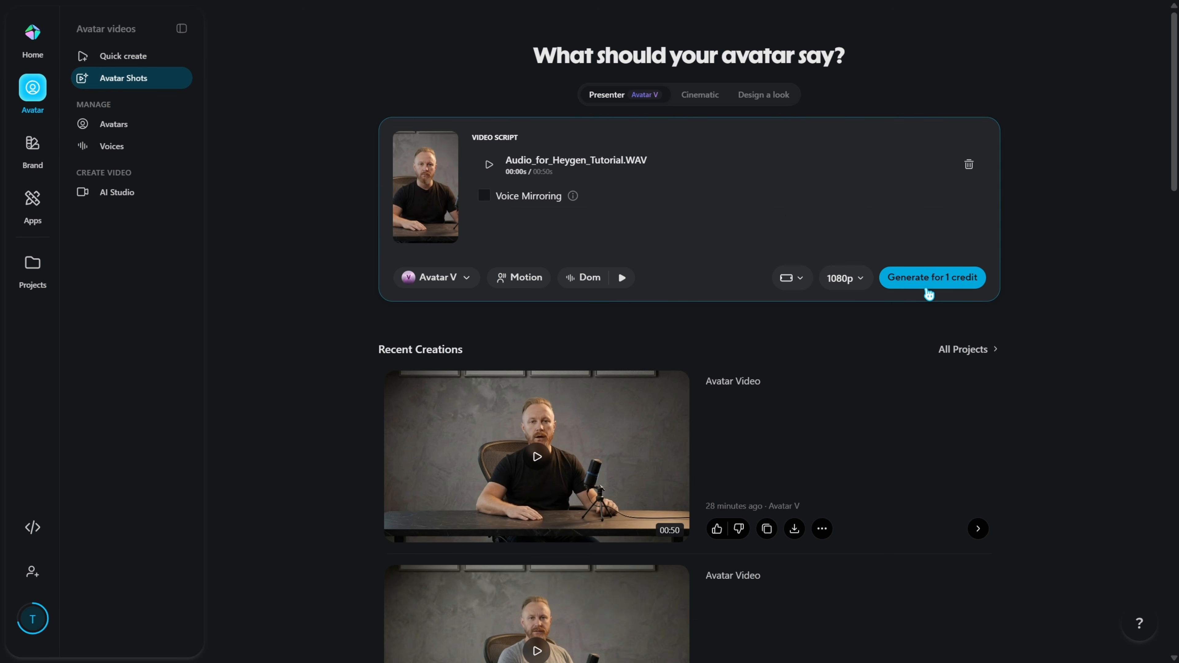
Open the custom motion settings and examine the suggested expression, gesture and gaze options.
left_click(521, 281)
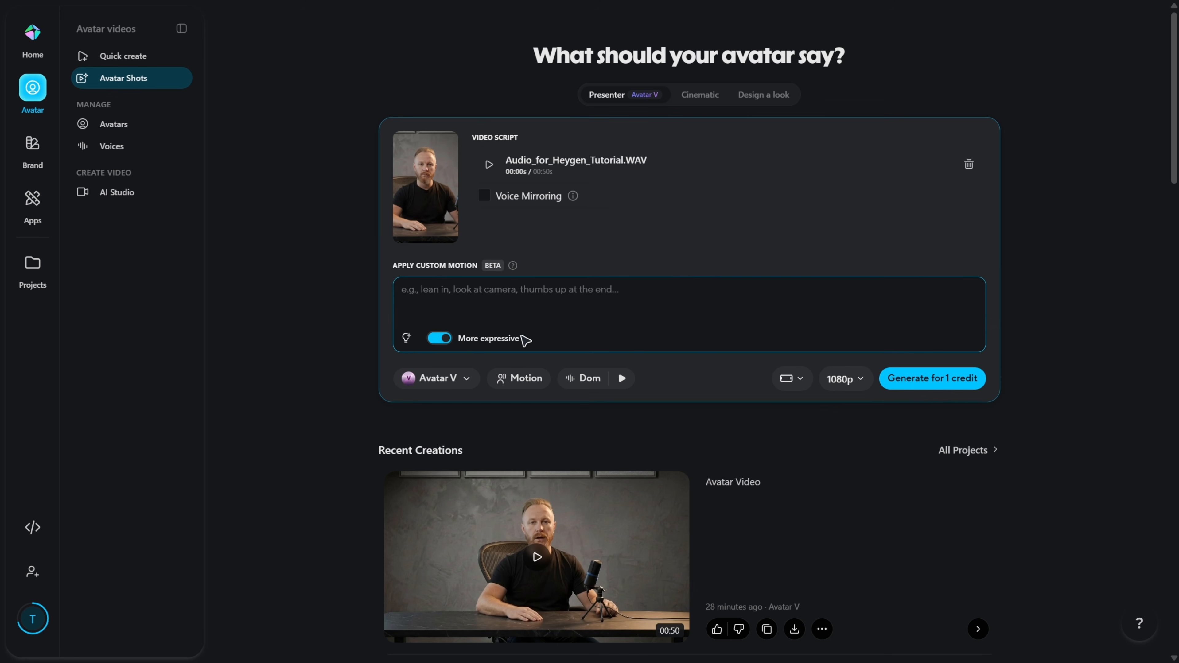
left_click(406, 338)
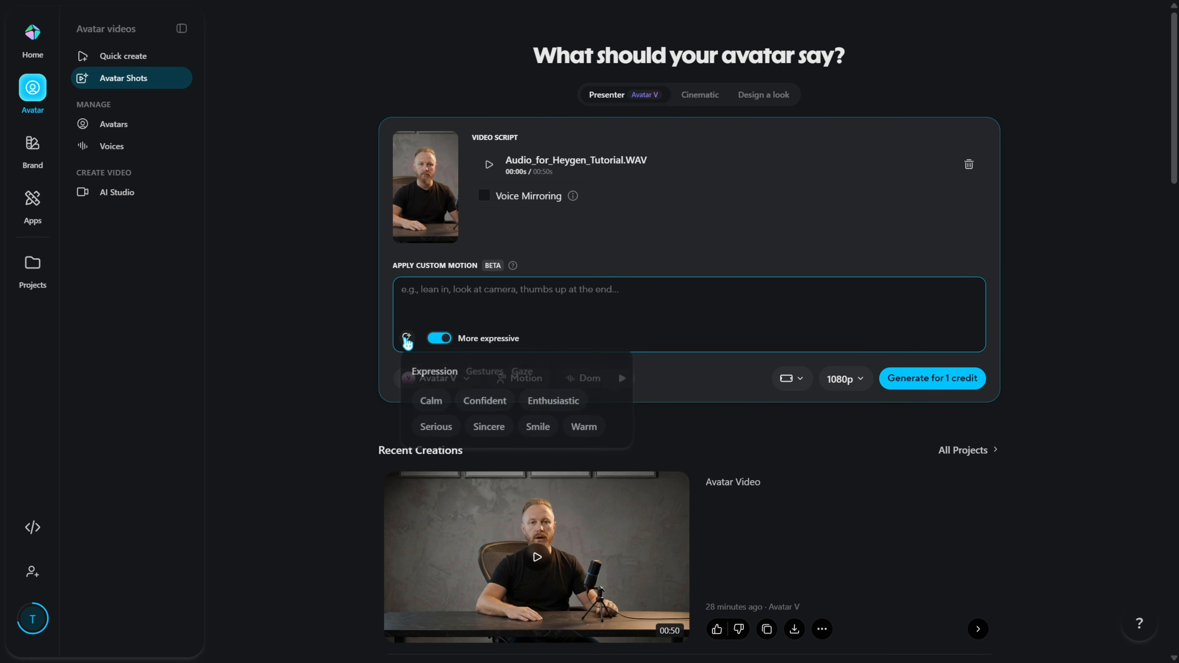
left_click(530, 299)
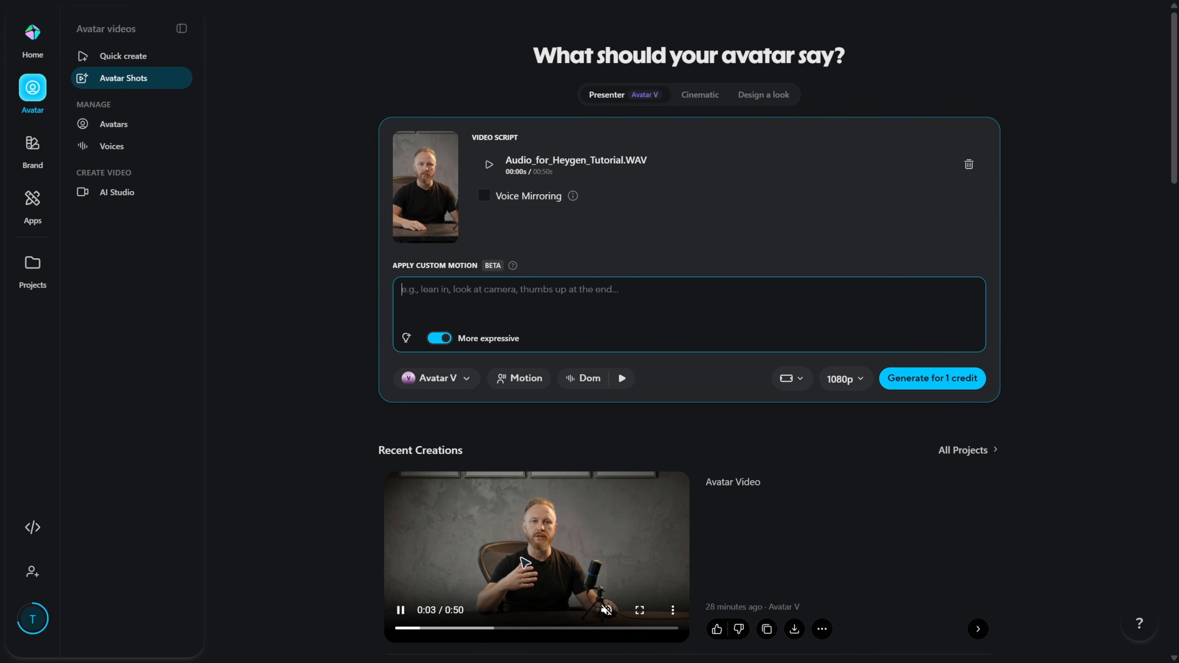
Play the most recent avatar video in full screen from its beginning.
left_click(639, 610)
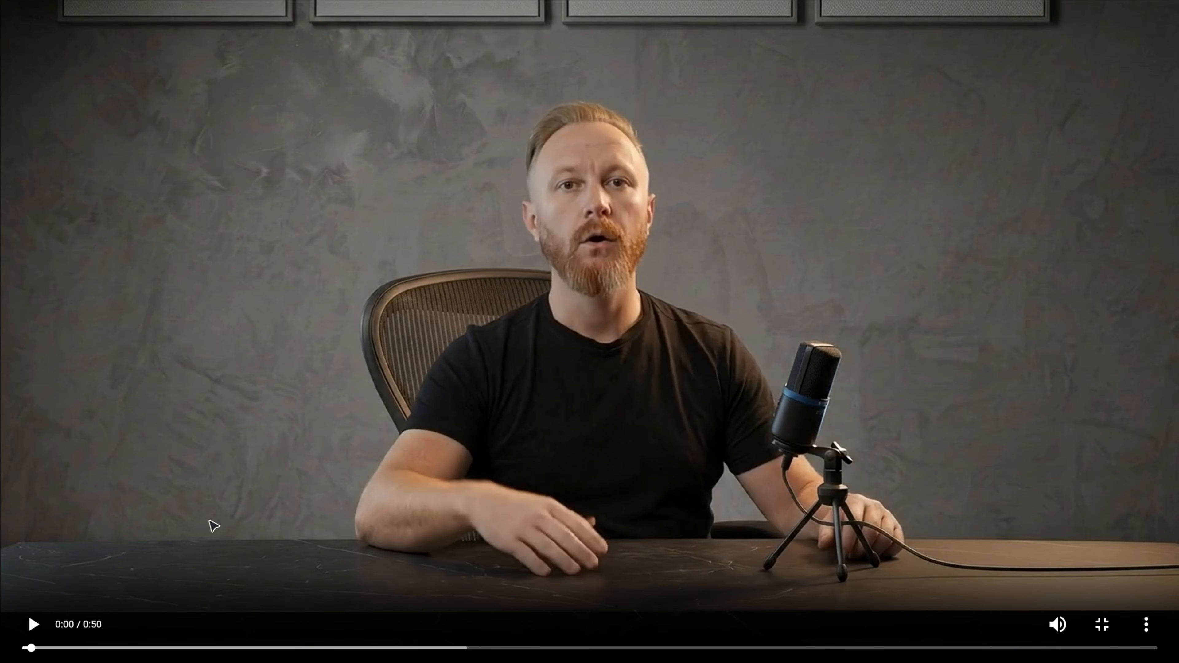
left_click(33, 625)
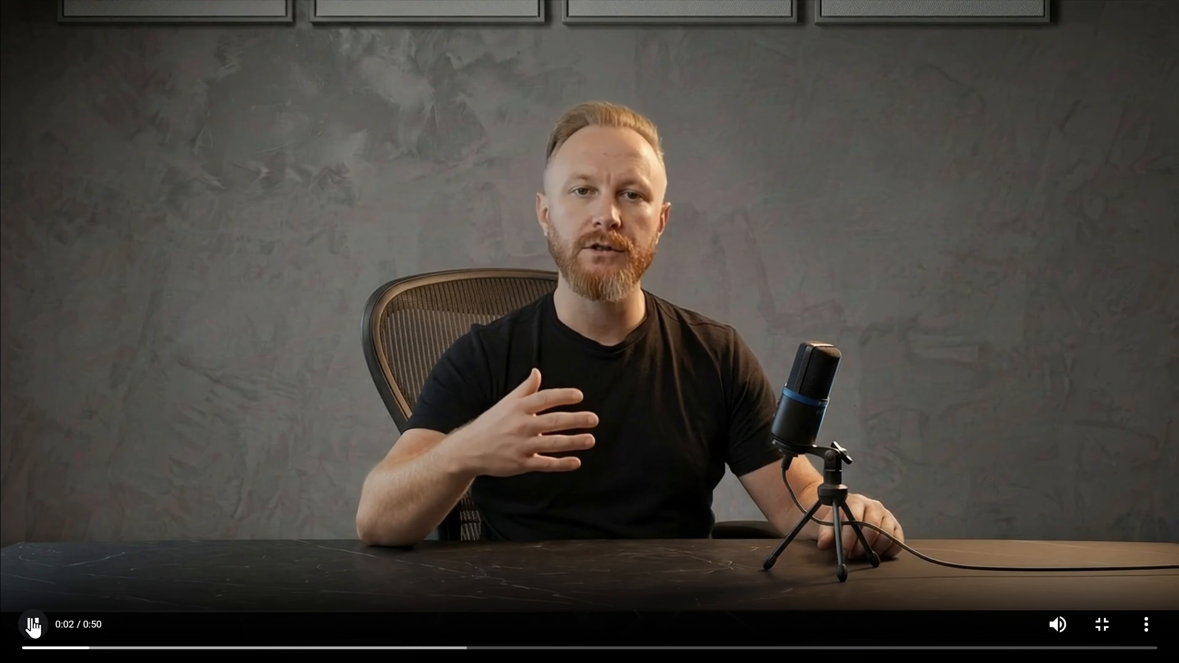
left_click(34, 626)
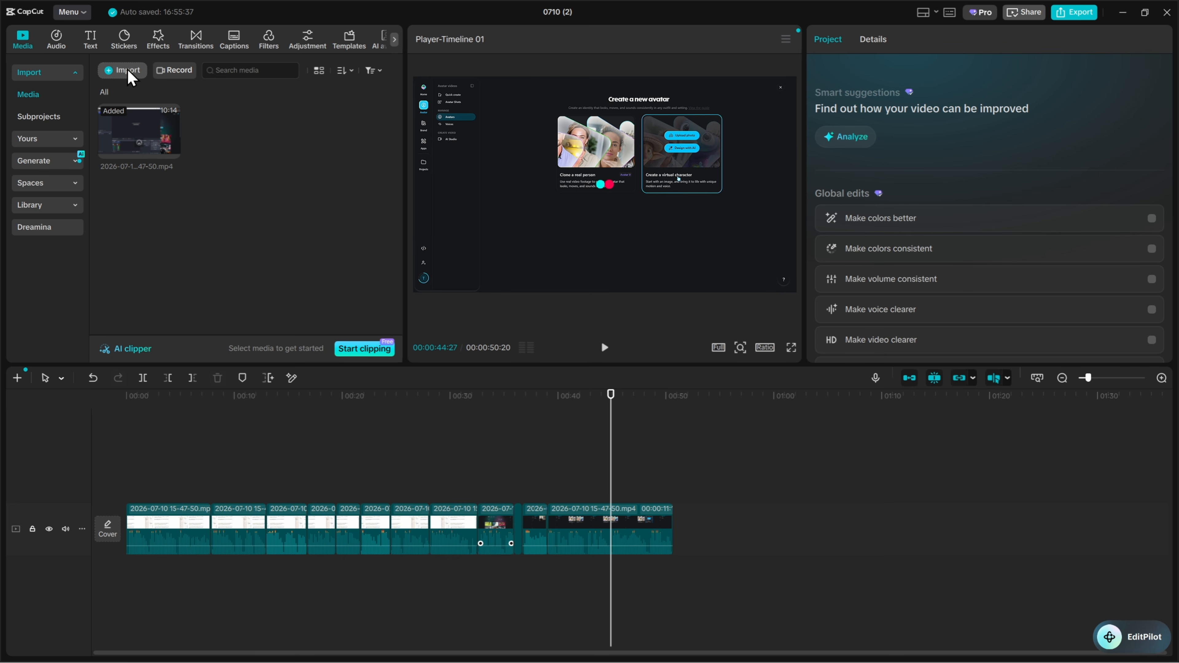
Switch to CapCut, place the avatar video on a track above the screen recording and move it to the frame's upper-right area.
left_click_drag(232, 130, 129, 486)
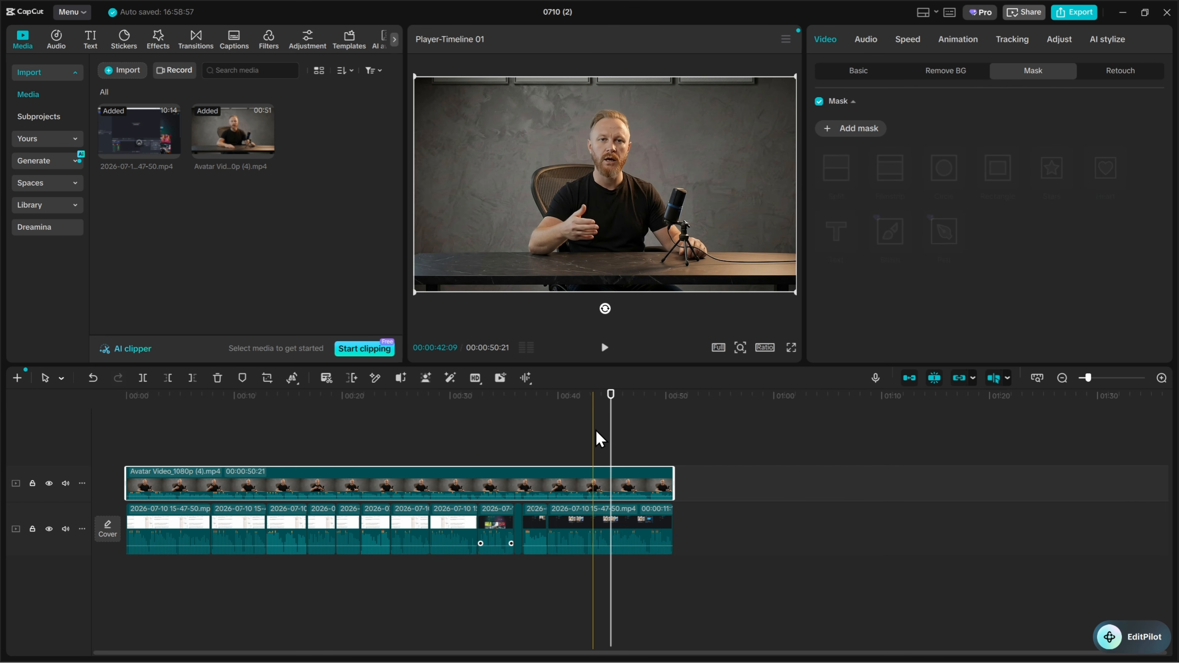
left_click(492, 441)
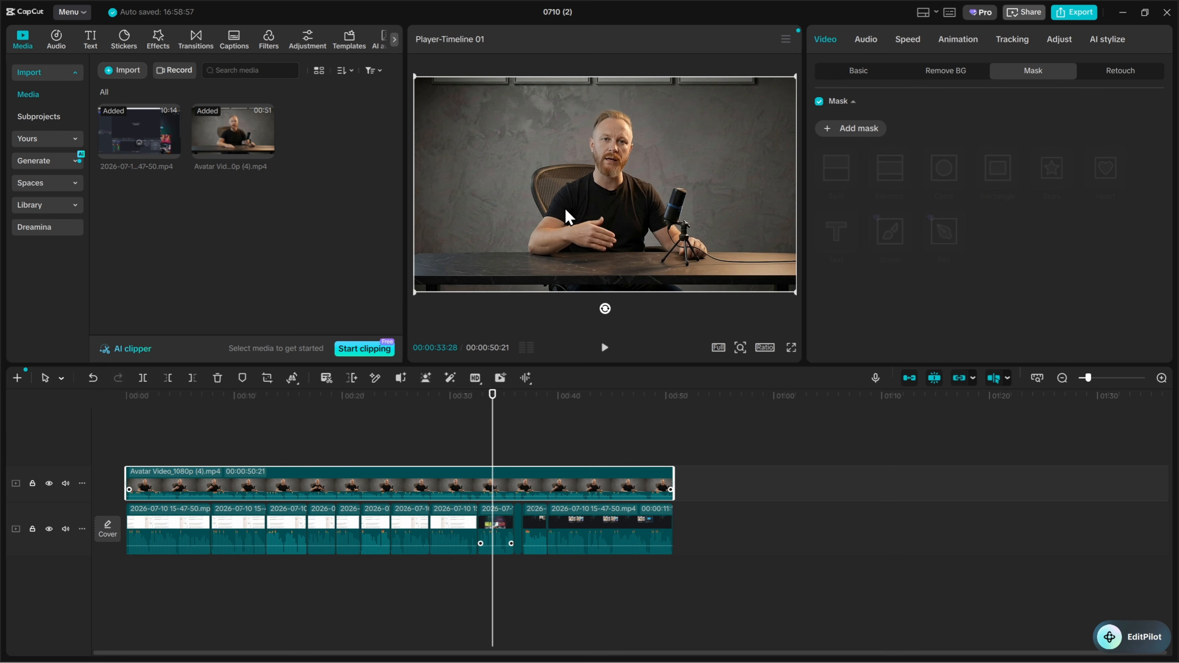
left_click_drag(568, 216, 720, 183)
Apply a circle mask to the avatar clip and position it around the face in the frame's upper-right corner.
left_click(836, 128)
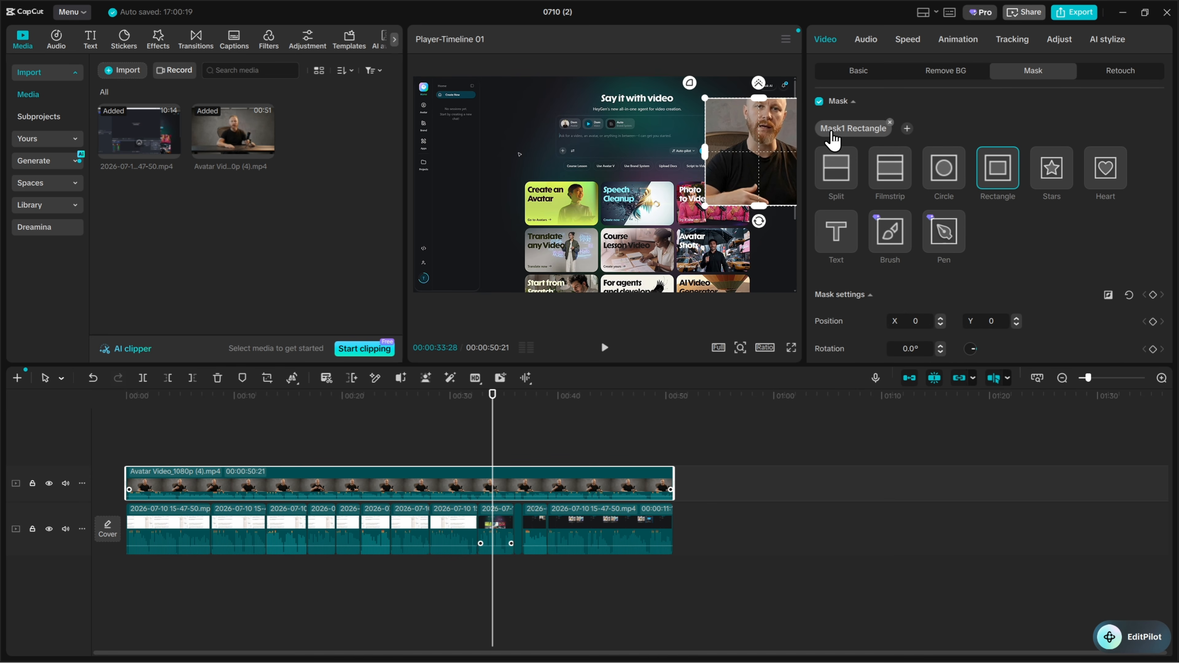
left_click(943, 168)
left_click_drag(750, 181, 754, 153)
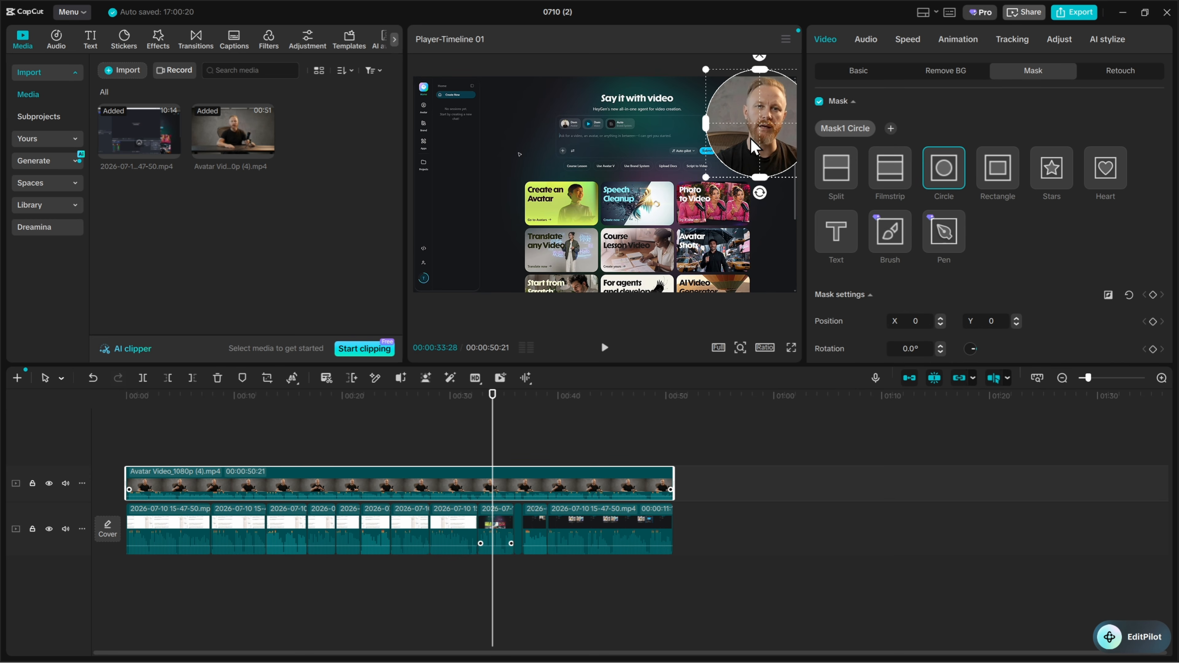
Preview the masked avatar over the screen recording in full screen.
left_click(791, 347)
key("Escape")
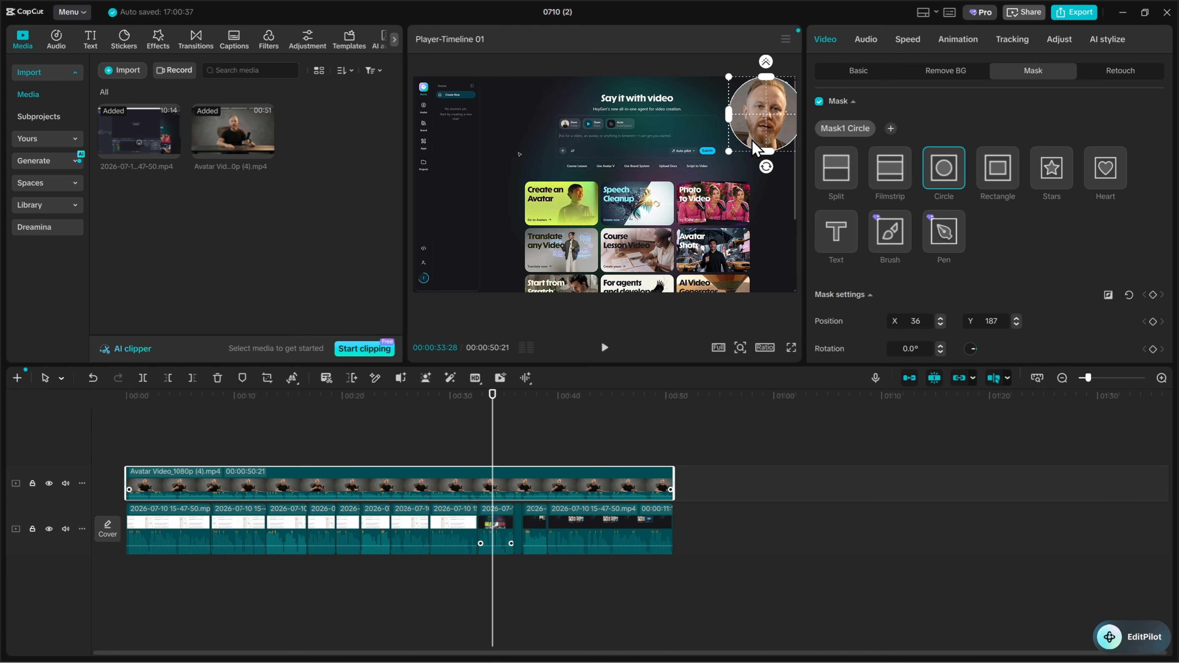
left_click(789, 350)
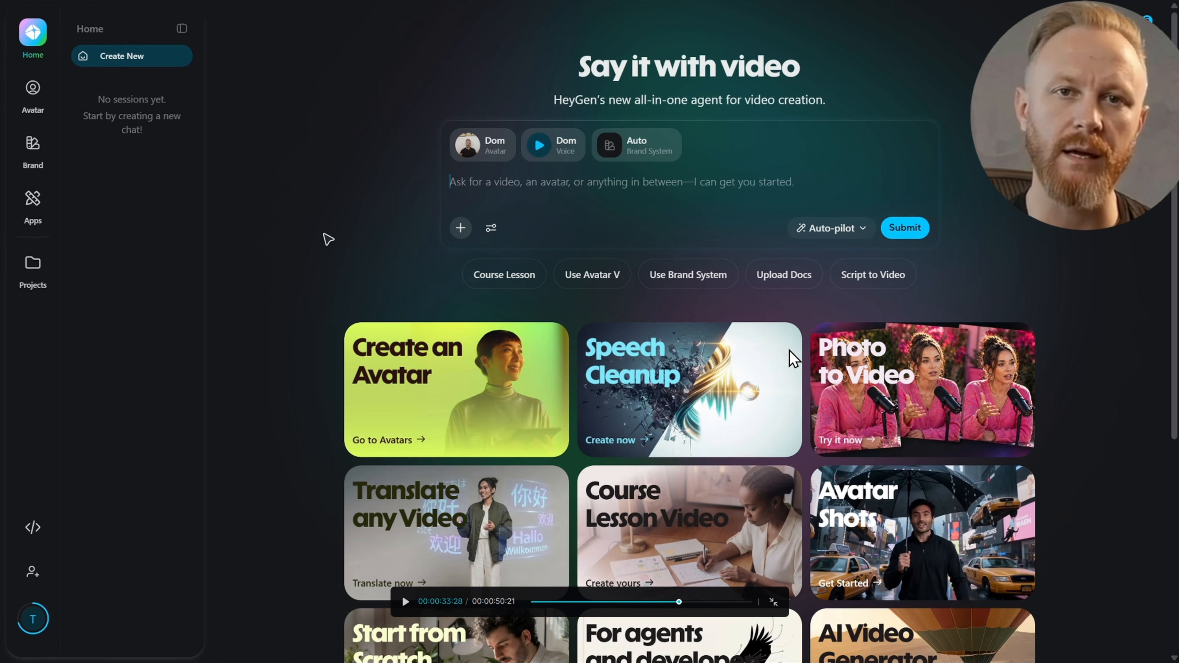
key("Escape")
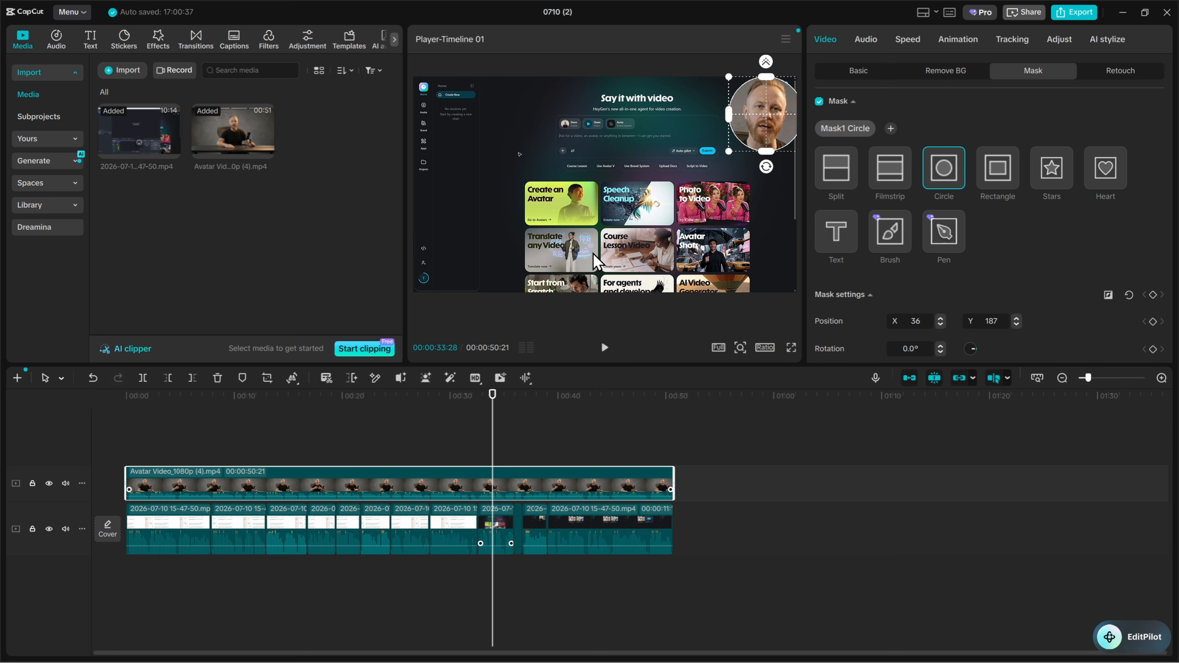
Scale down the screen recording clip at about 33 seconds to leave a border around it behind the avatar.
left_click(495, 527)
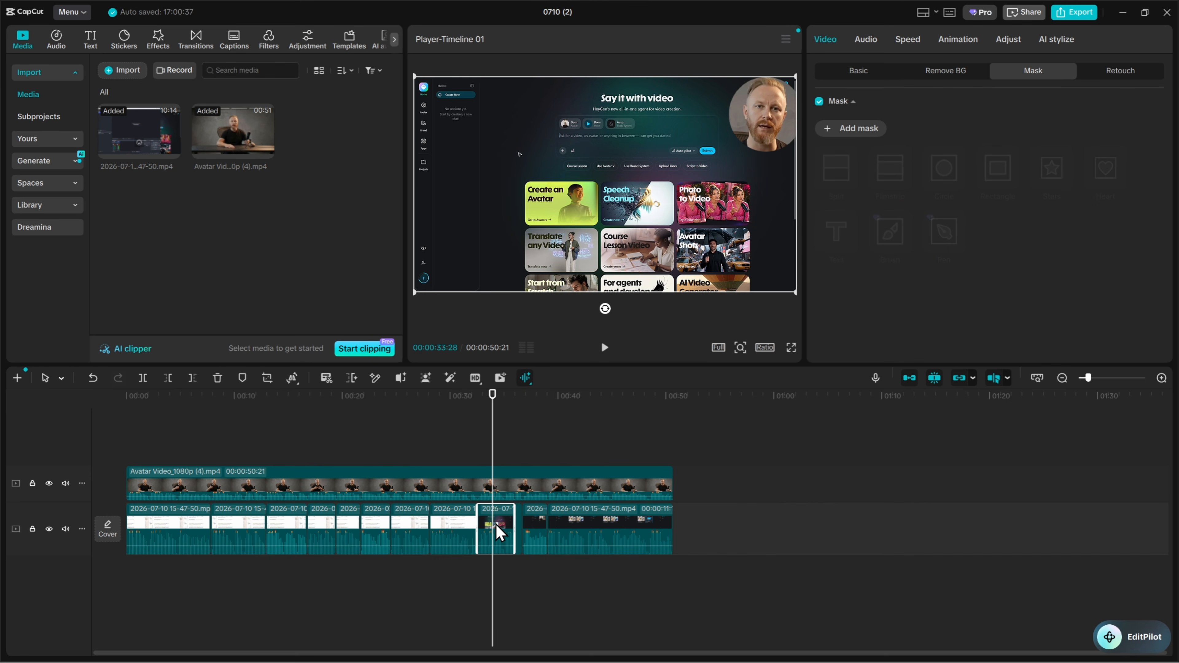
left_click(852, 74)
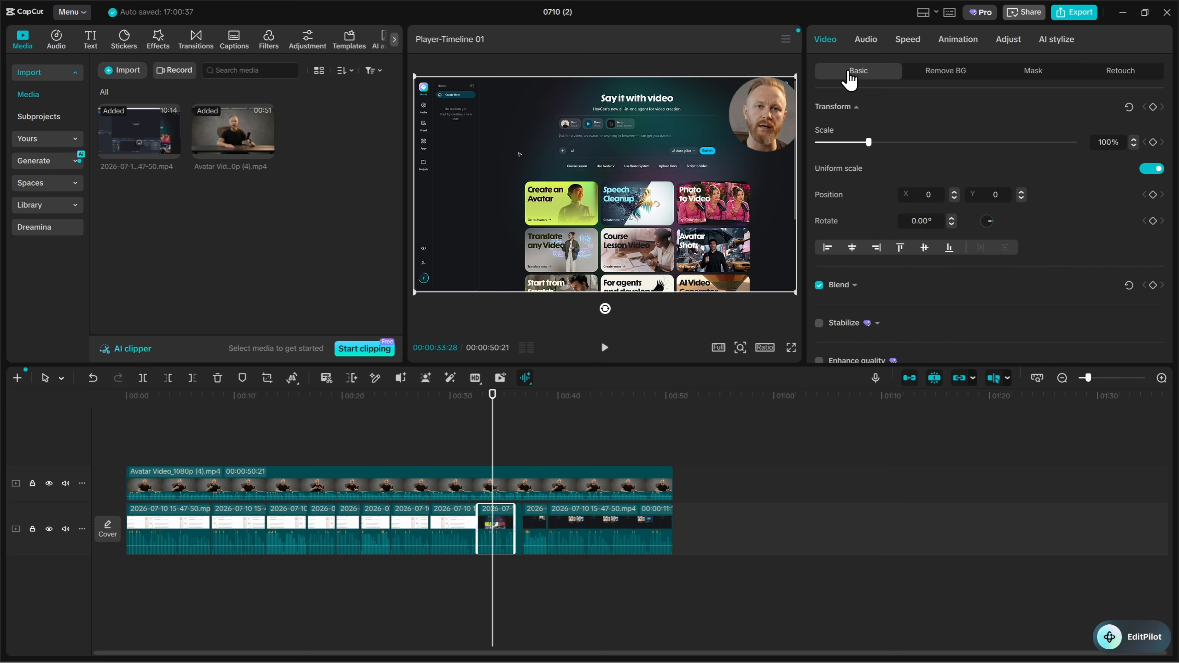
left_click(1133, 145)
left_click(1133, 145)
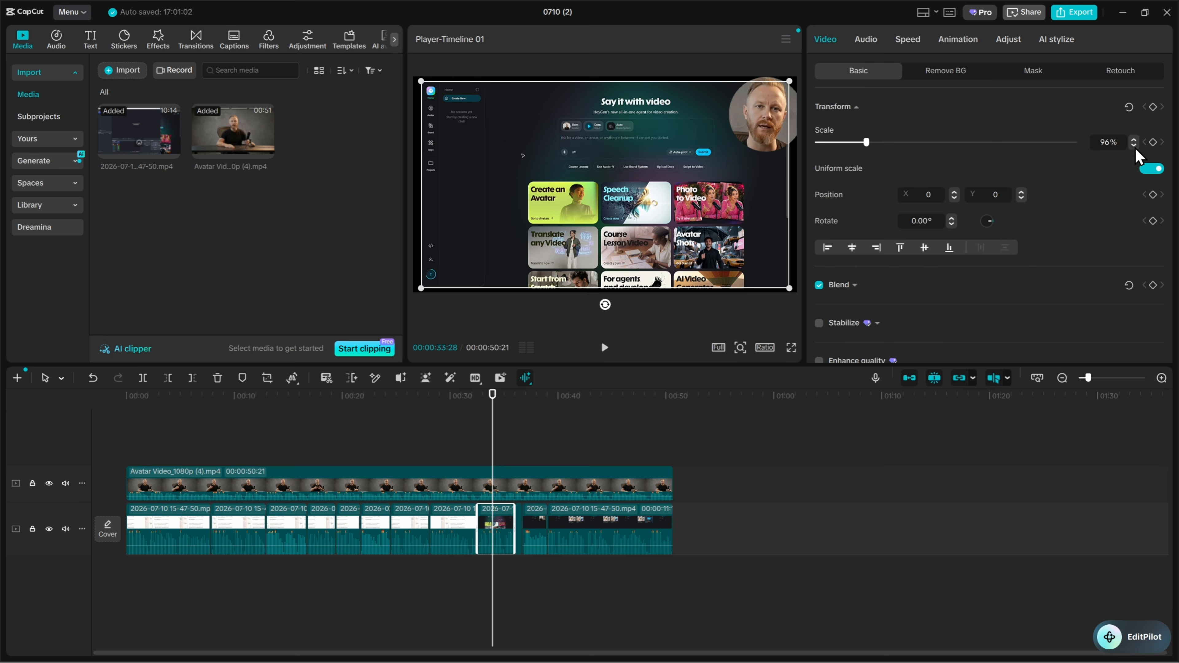
left_click(1133, 145)
left_click(1133, 145)
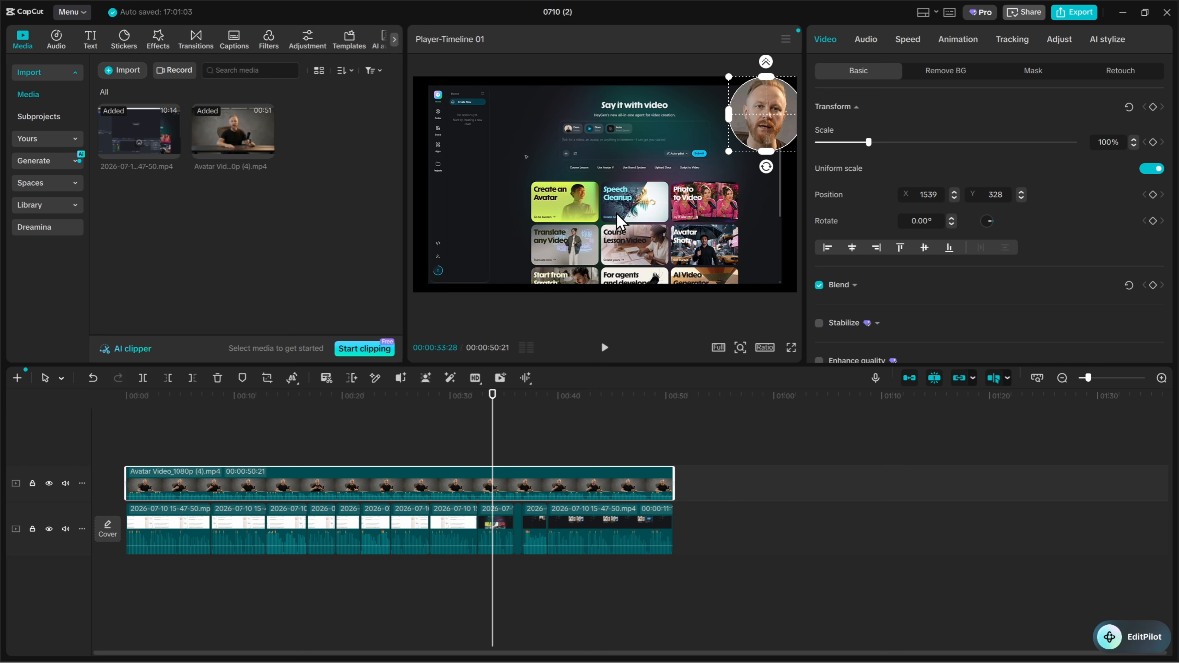
Apply a rectangle mask to the scaled-down screen recording clip and stretch it to the clip's full width and height.
left_click(503, 530)
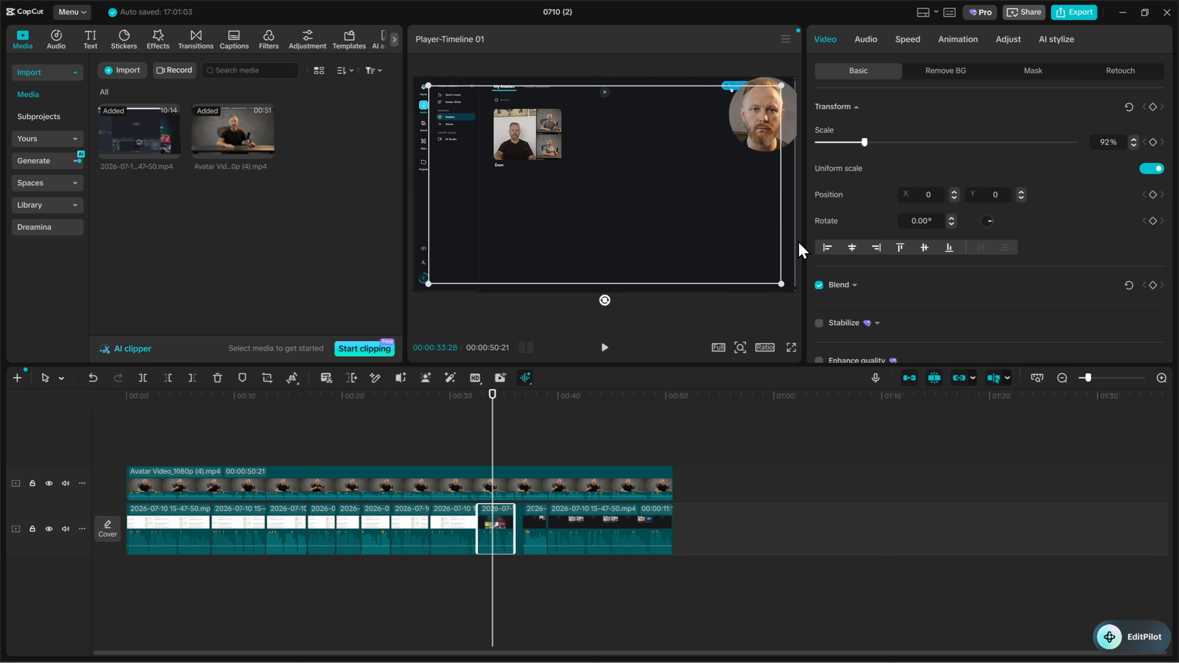
left_click(1032, 70)
left_click(848, 128)
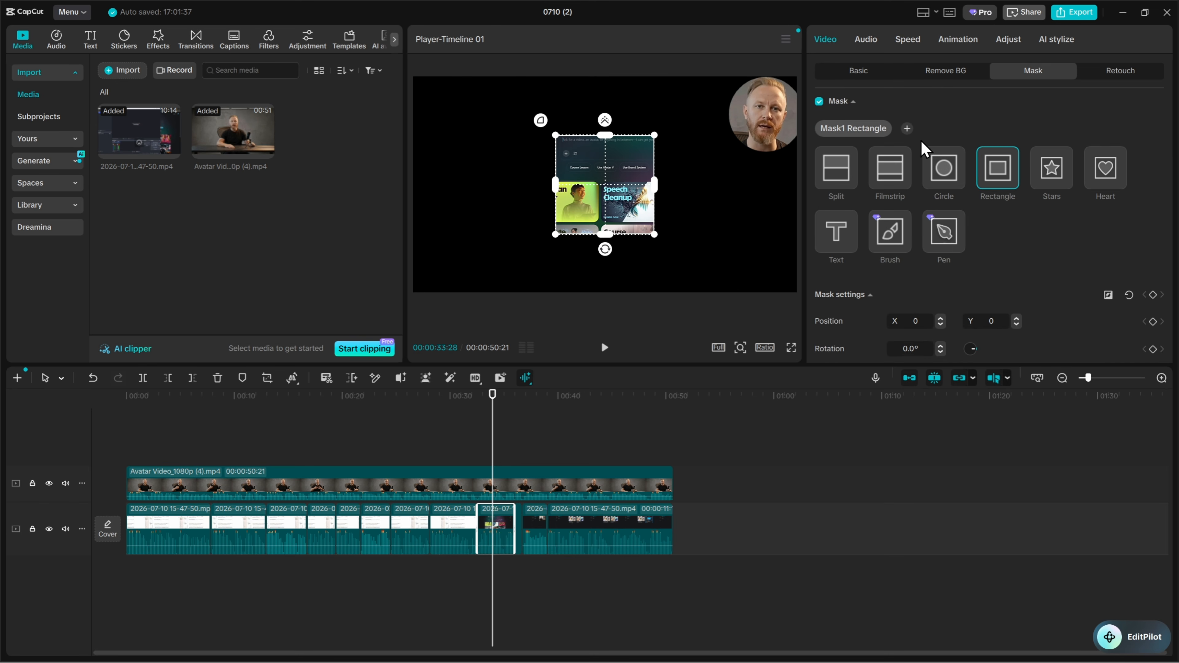
left_click_drag(555, 184, 428, 186)
left_click_drag(605, 235, 606, 285)
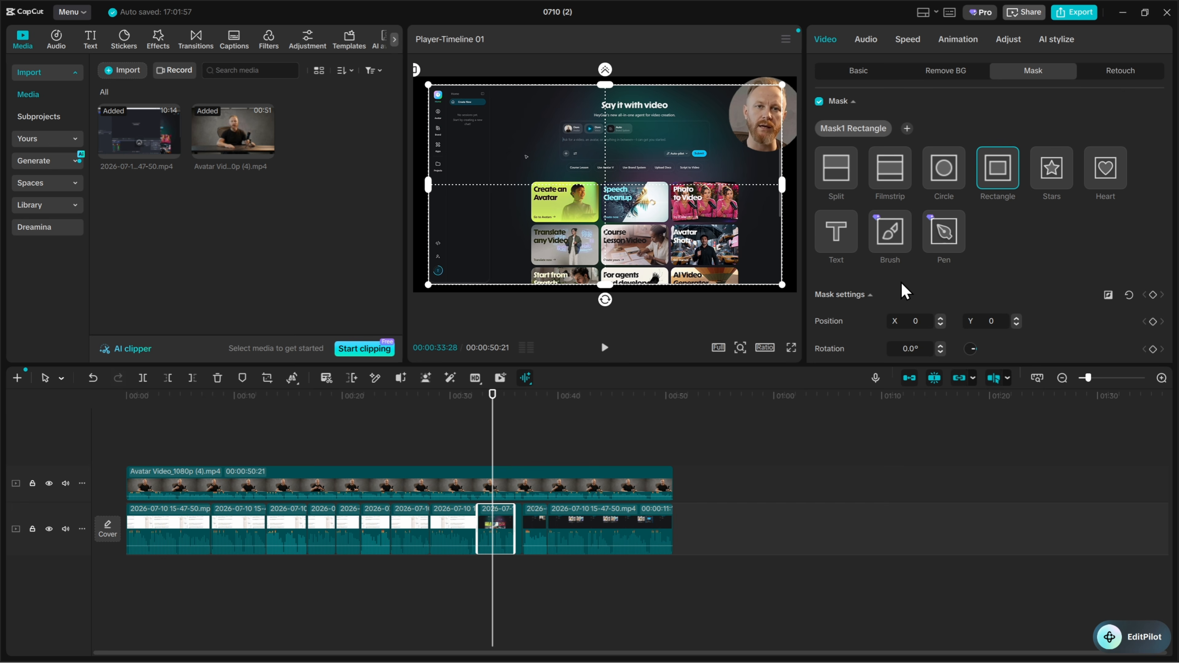
Set the rectangle mask's round corners to 13, checking the rounding in a full-screen preview.
scroll(902, 290, "down", 2)
scroll(902, 290, "down", 3)
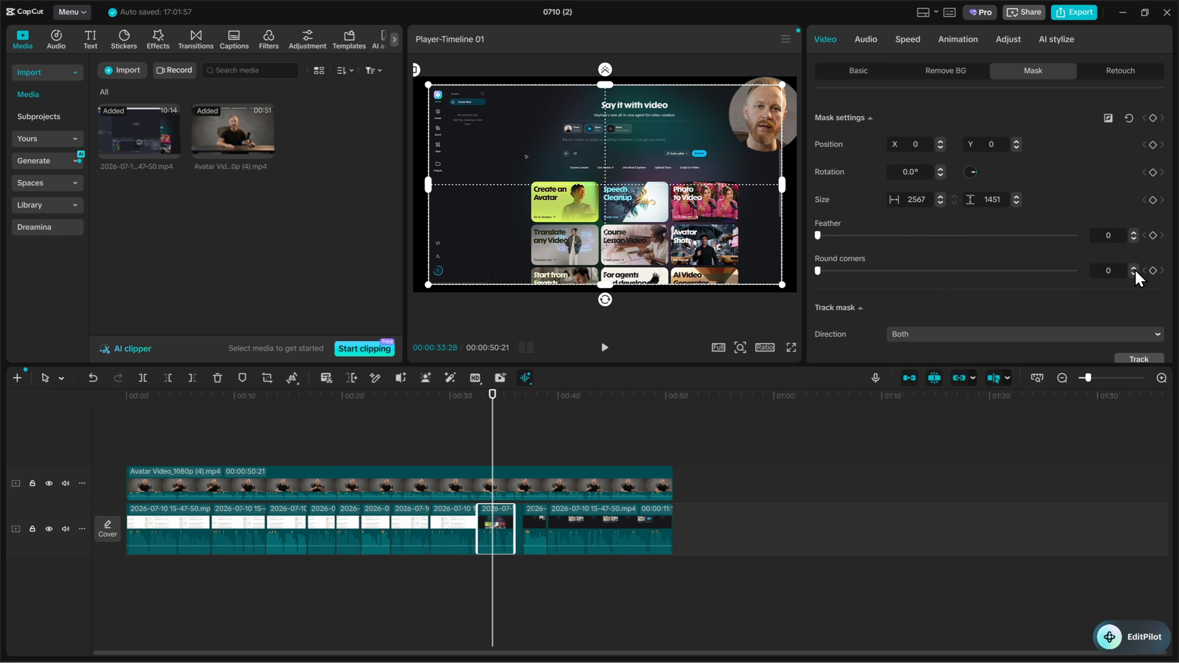
scroll(1135, 271, "up", 9)
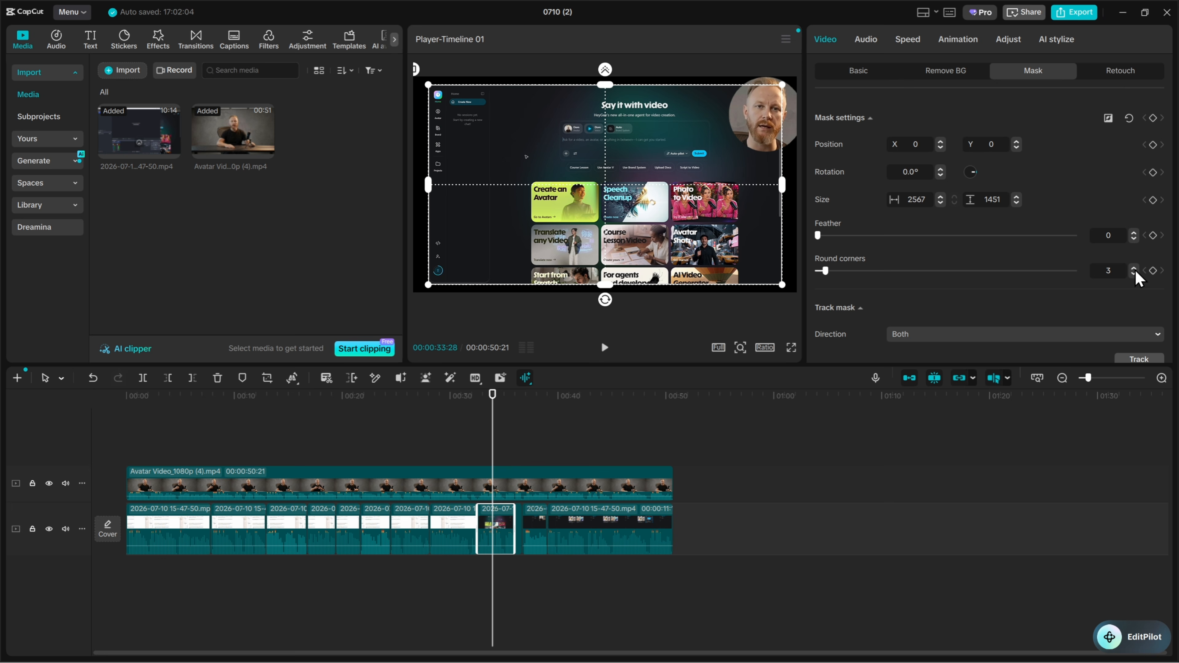
left_click(790, 348)
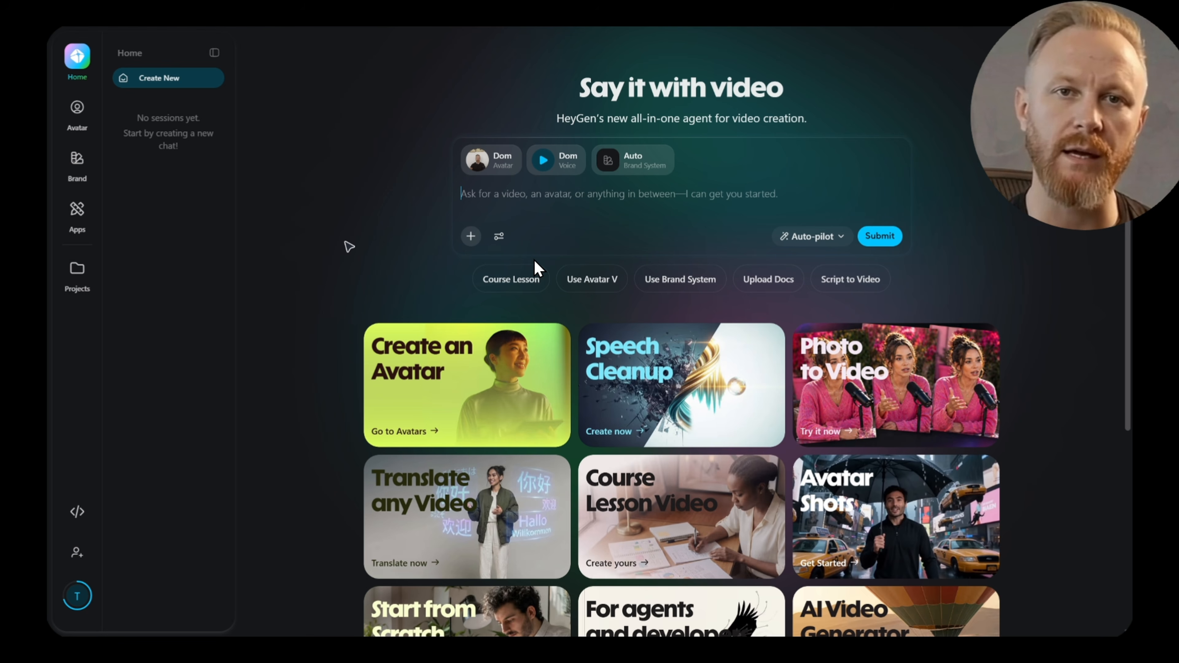
key("Escape")
left_click(1133, 268)
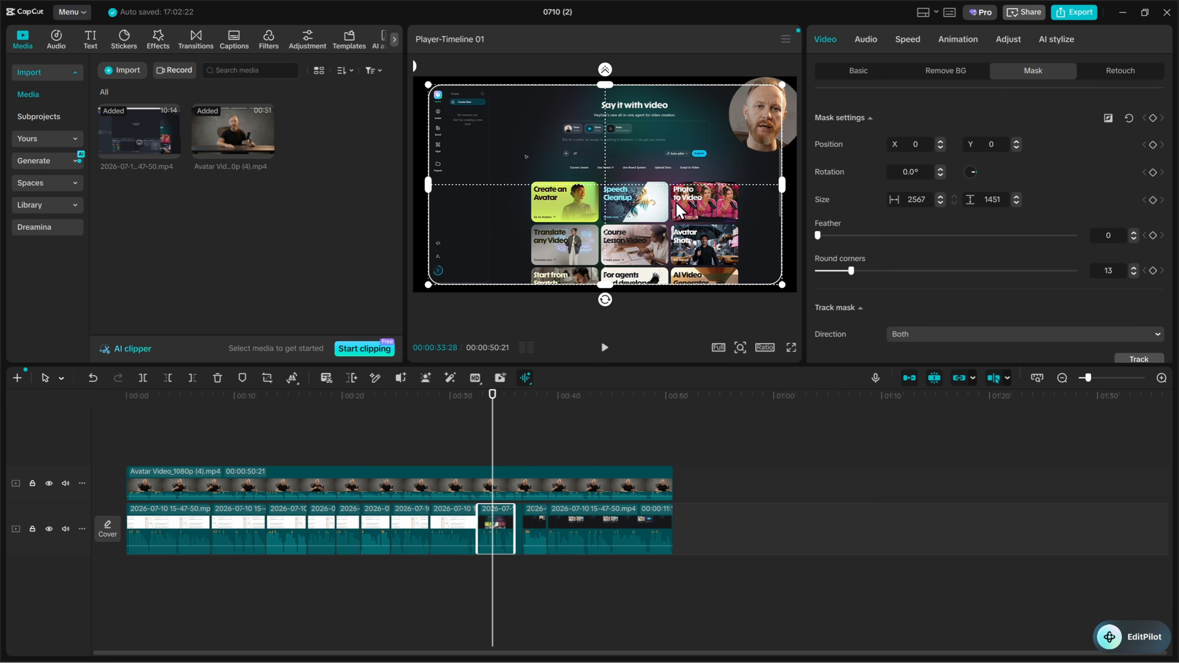
Set the screen recording clip's canvas to Pattern and choose the first blue-purple gradient background.
left_click(858, 71)
scroll(937, 244, "down", 5)
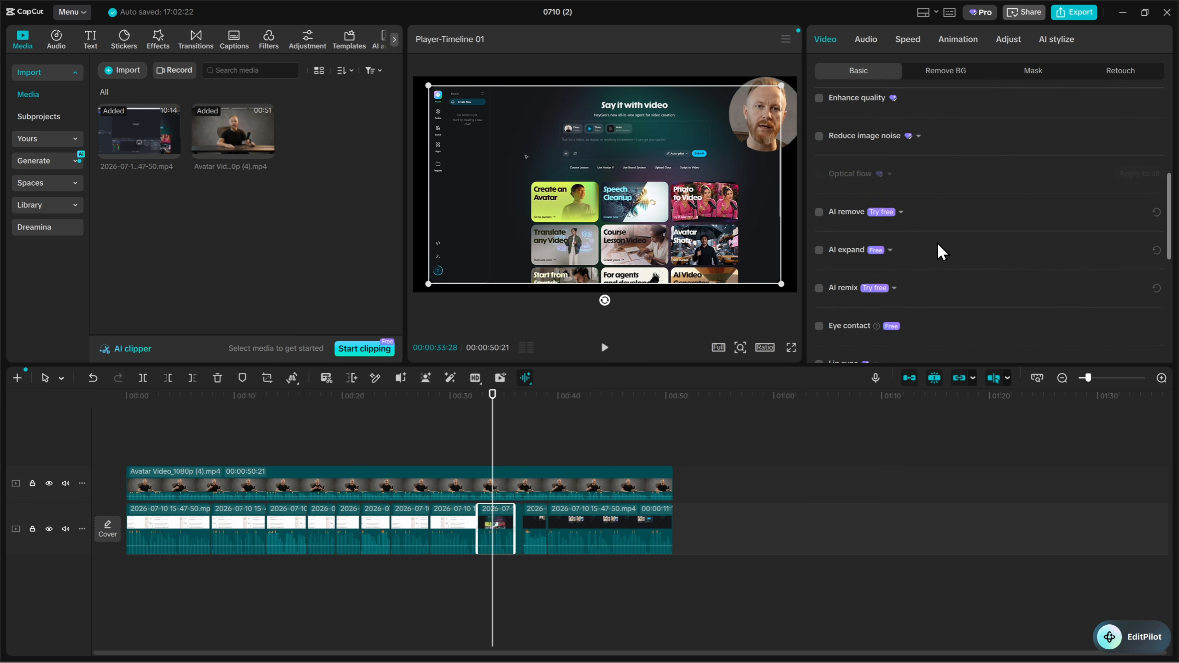
scroll(939, 251, "up", 5)
scroll(952, 203, "down", 10)
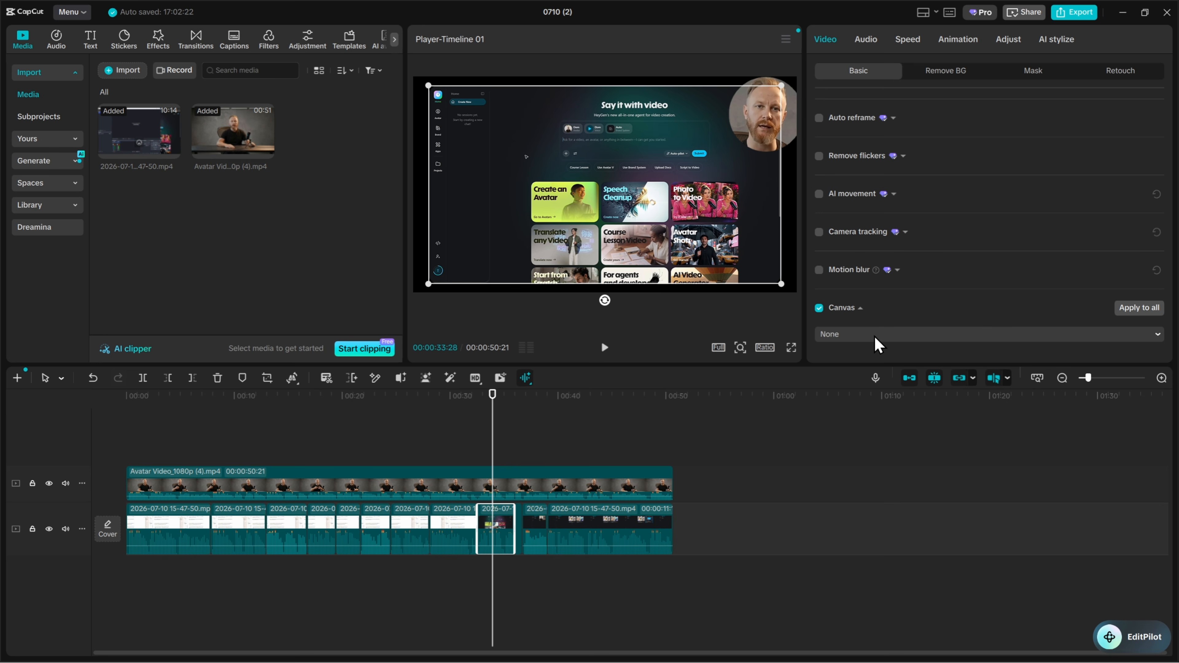
left_click(877, 338)
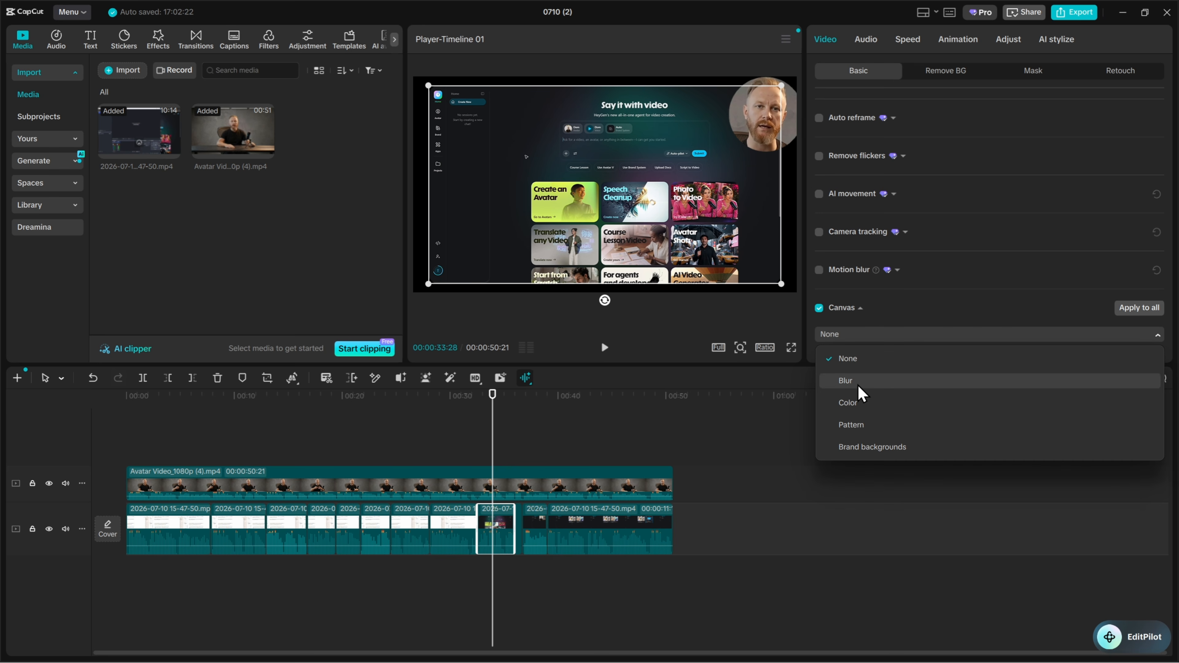
left_click(876, 425)
scroll(838, 304, "down", 2)
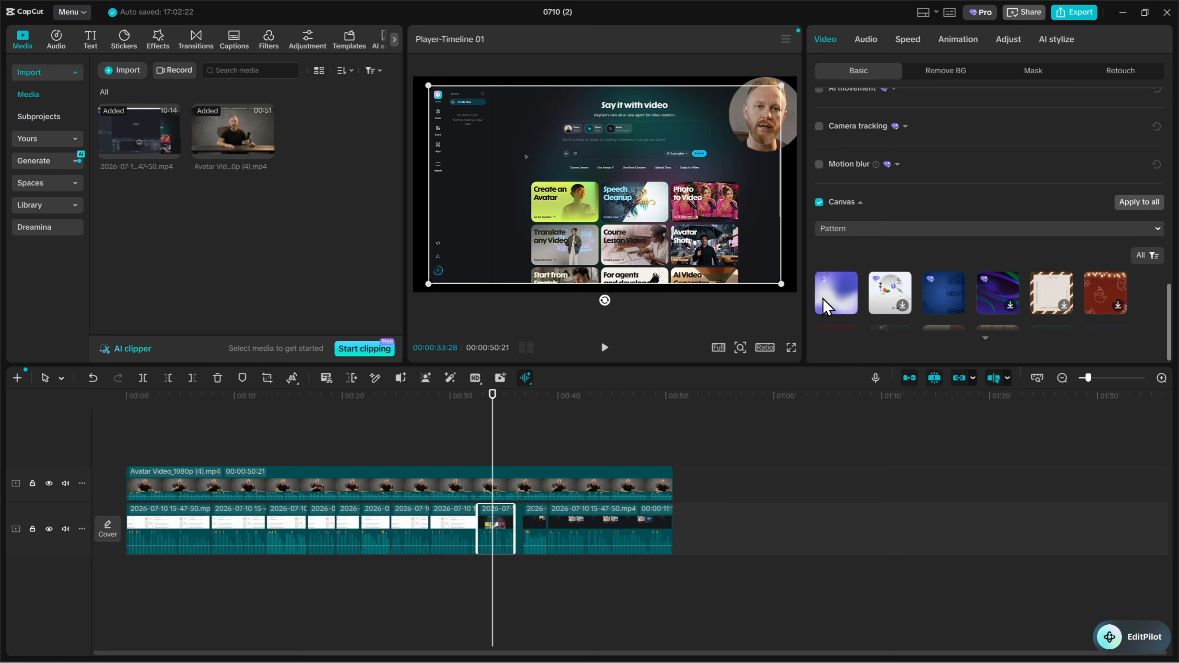
left_click(838, 304)
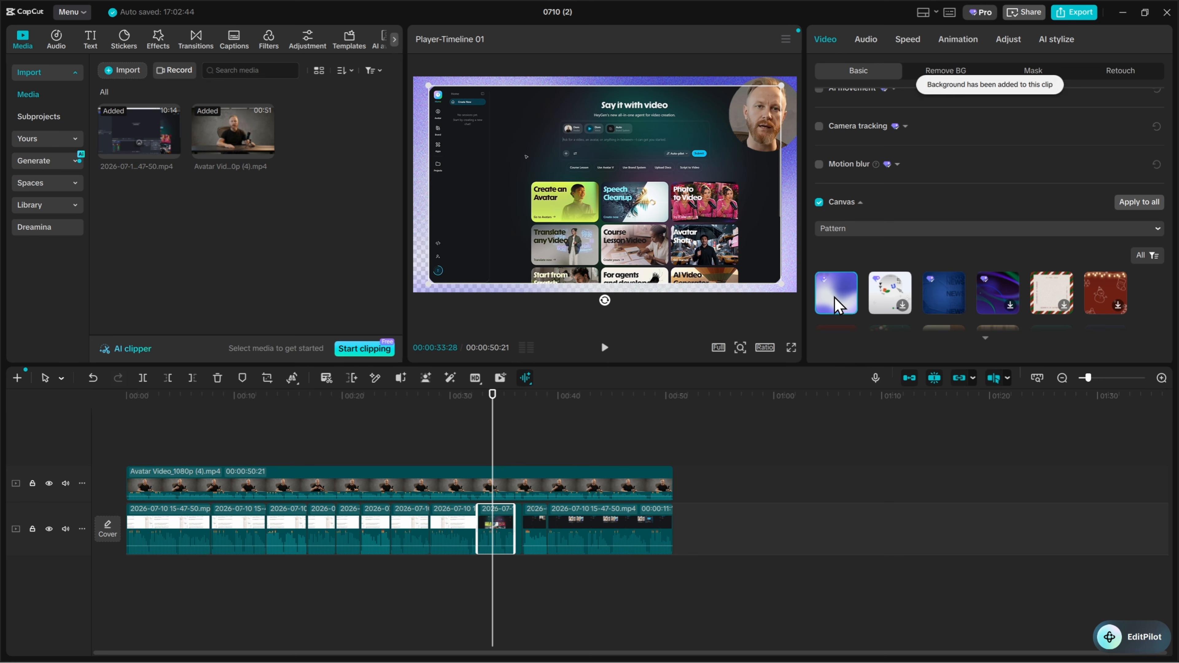
Play the composition from the start of the scaled-down clip in full screen to check background, rounded corners and avatar.
left_click(790, 347)
key("Escape")
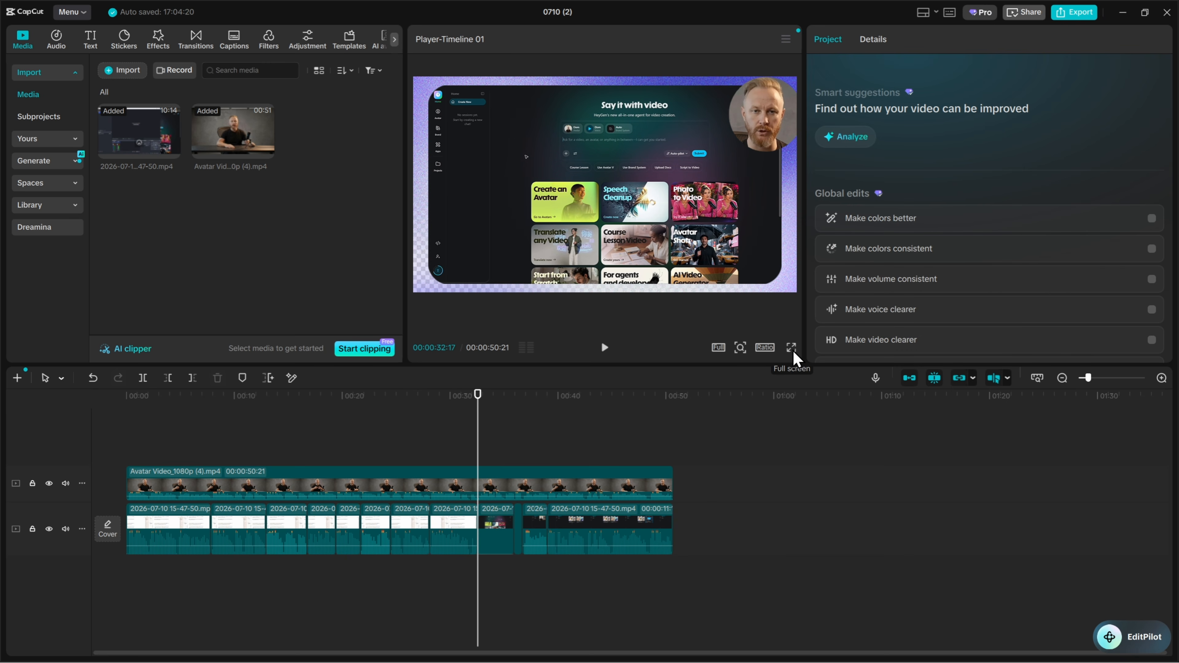
left_click(792, 348)
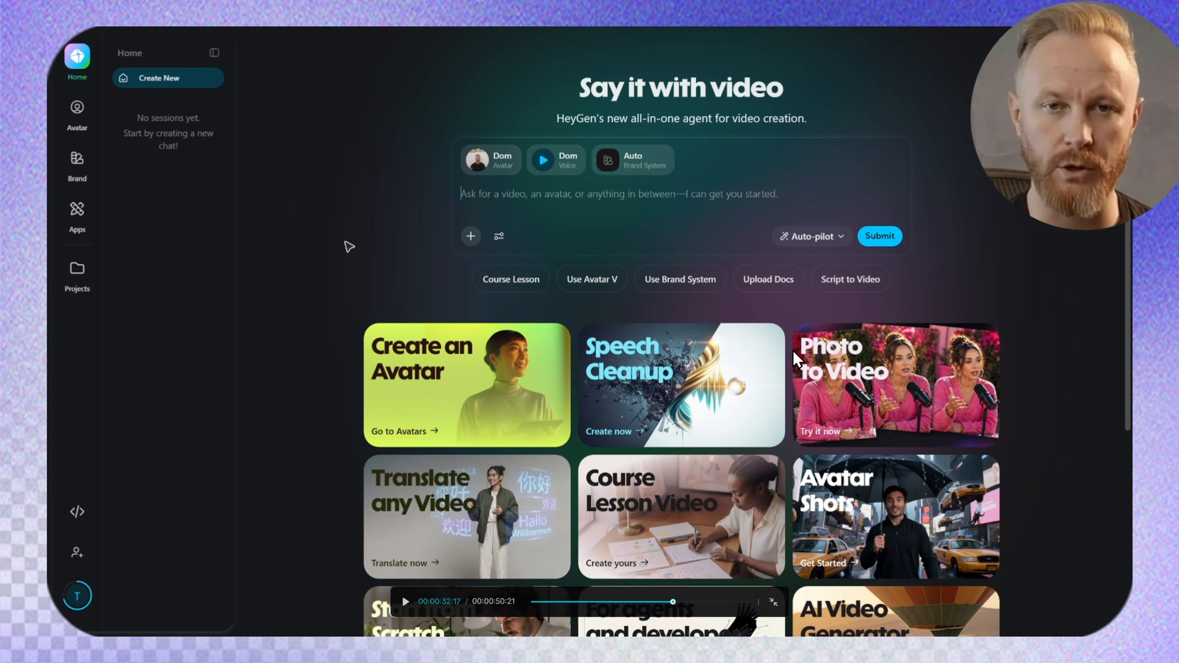
key("space")
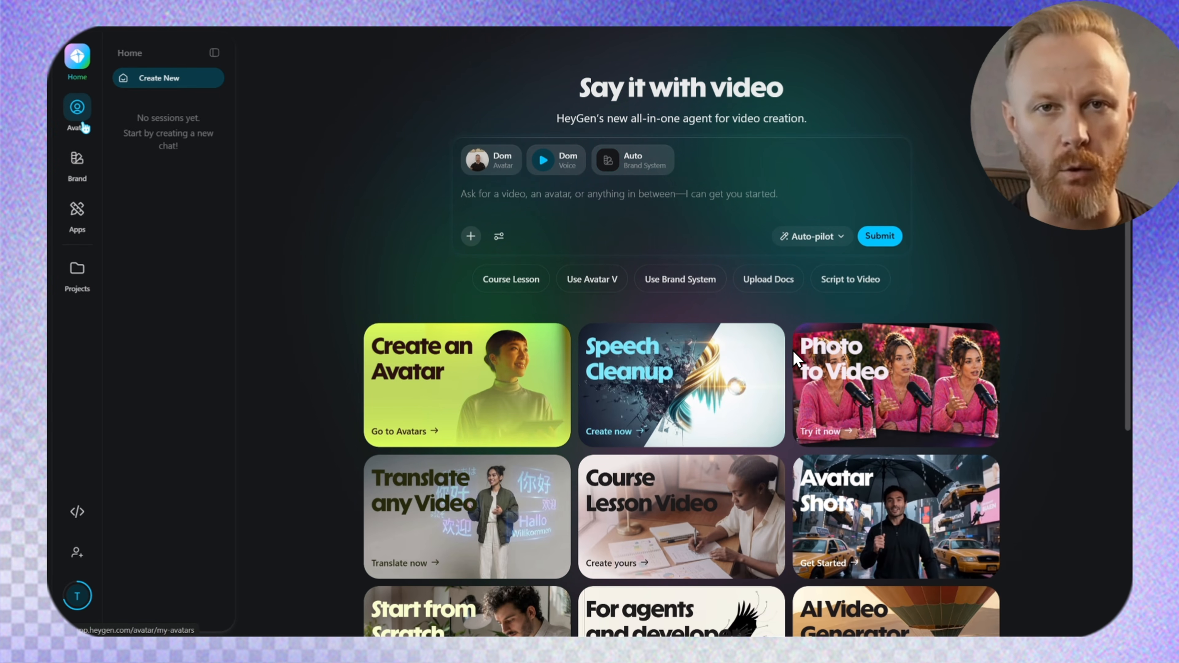
key("Escape")
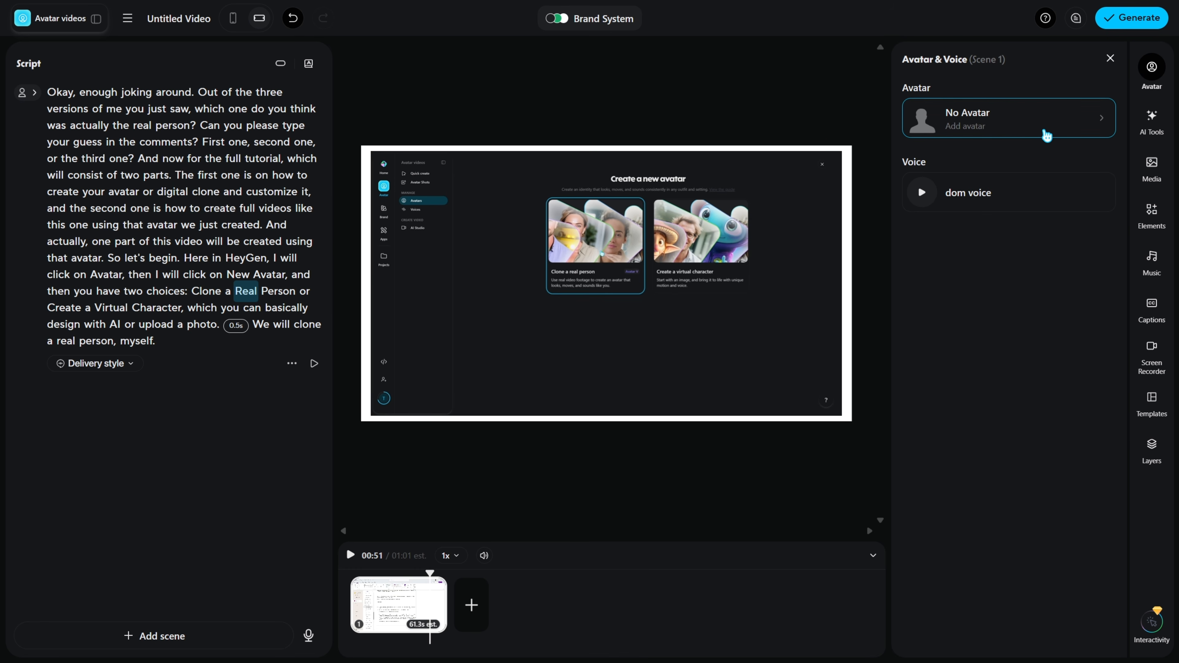
In HeyGen's AI Studio, add the avatar look "Grey T-shirt, Hand on Table" to the scene and open the Motion Designer.
left_click(1046, 134)
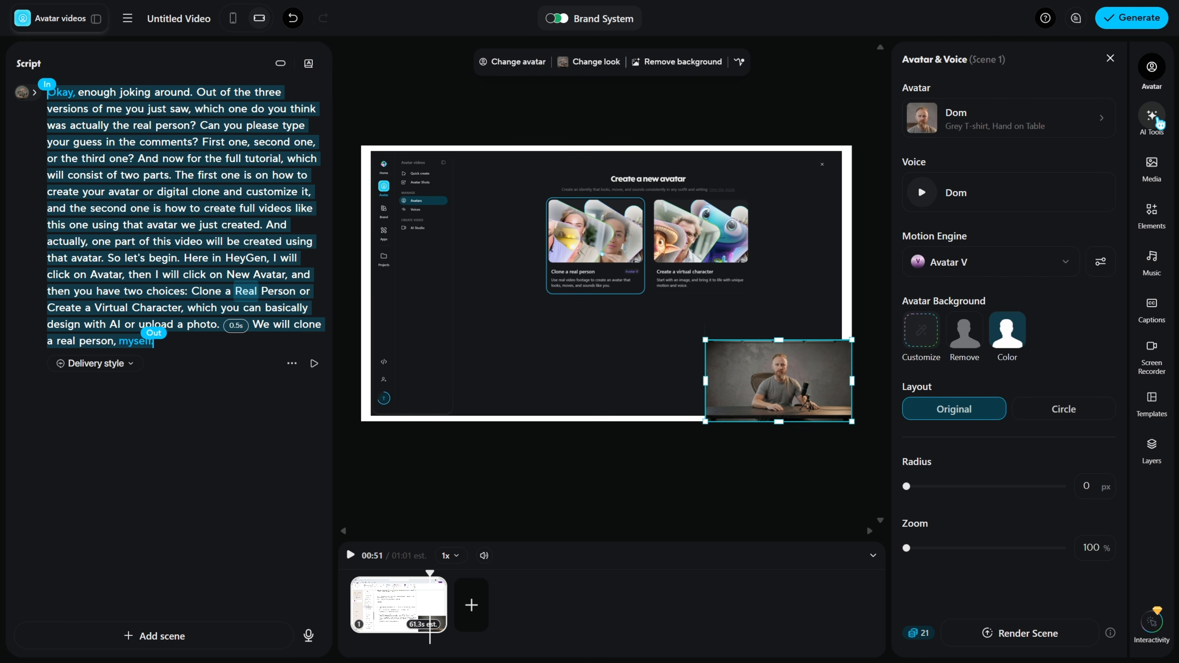
left_click(1157, 119)
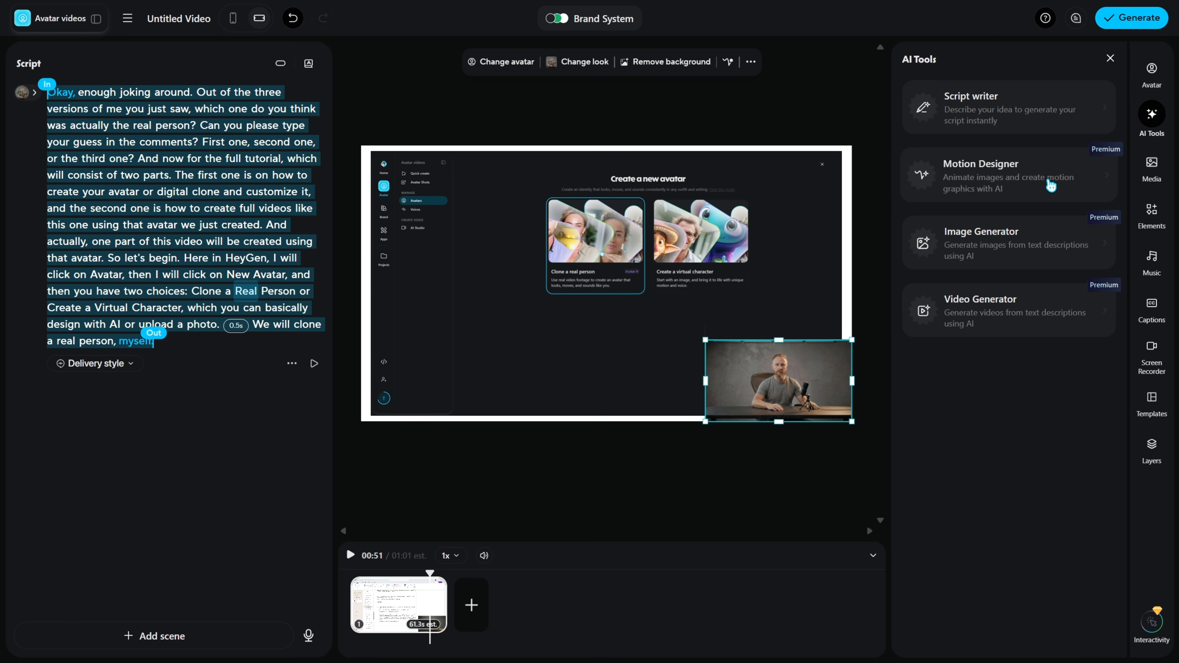
left_click(1050, 186)
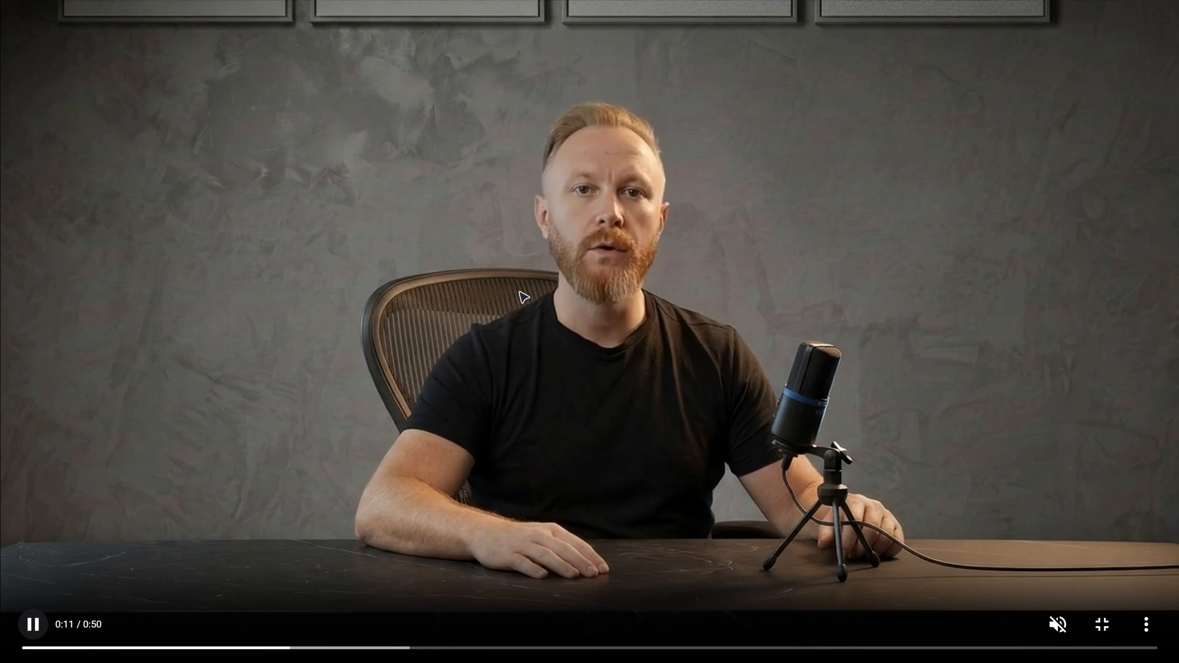
Examine HeyGen's plans on the pricing page with monthly billing, including the Creator plan's credits and video length limit.
left_click(33, 624)
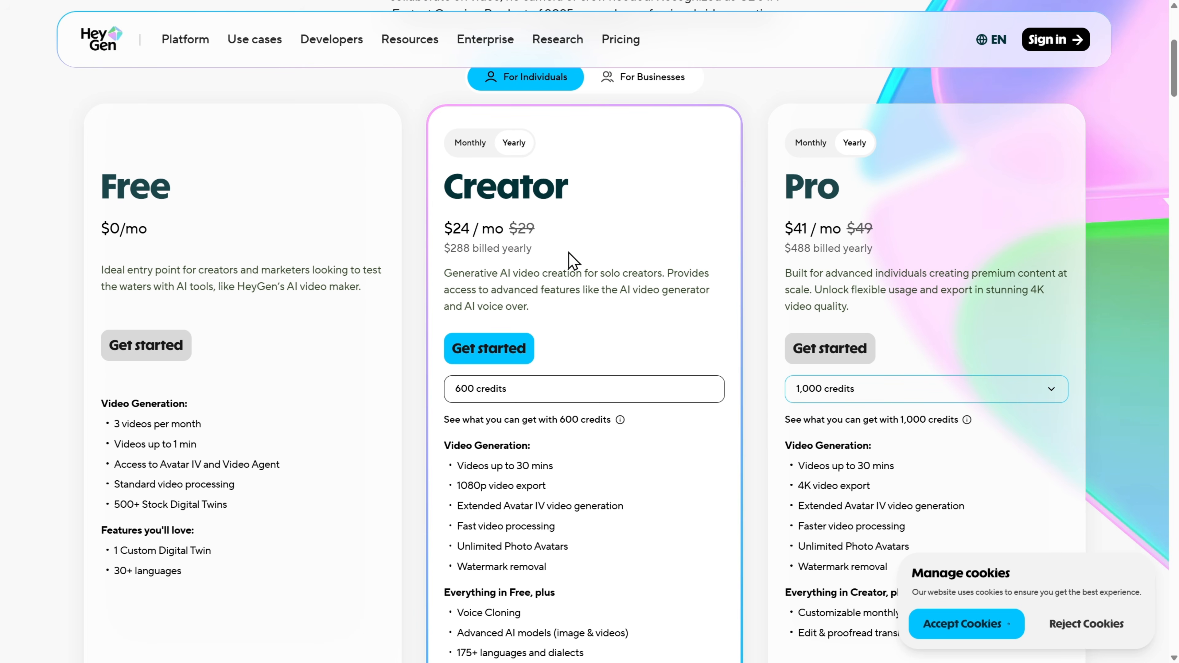
left_click(463, 148)
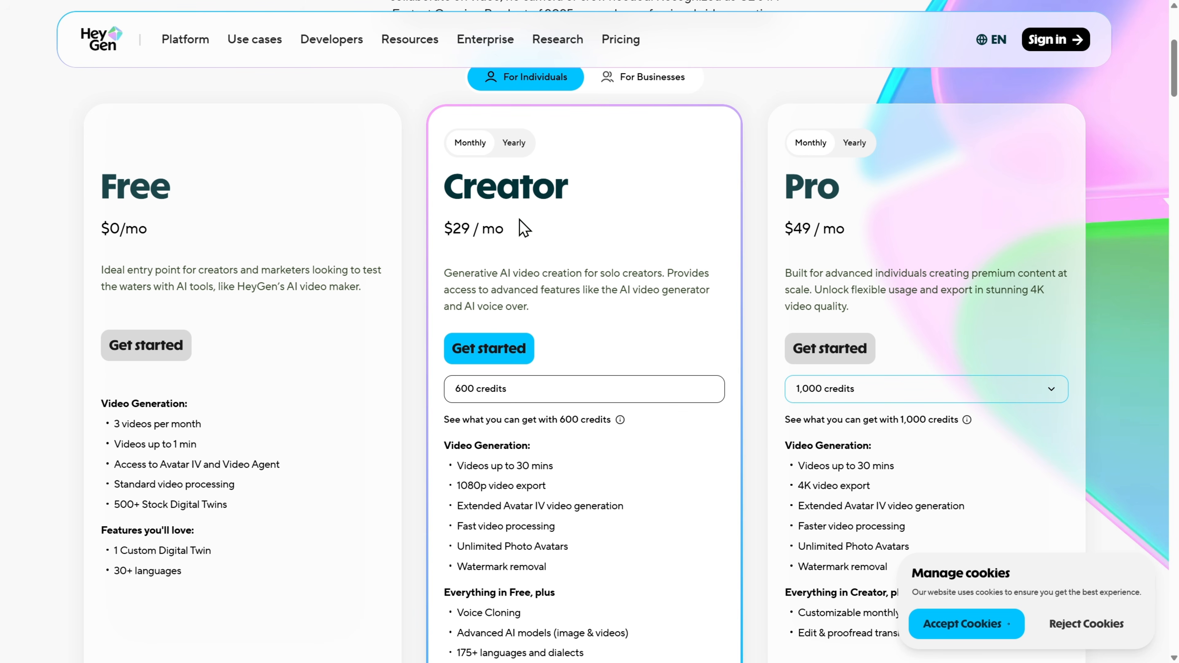
scroll(612, 266, "down", 1)
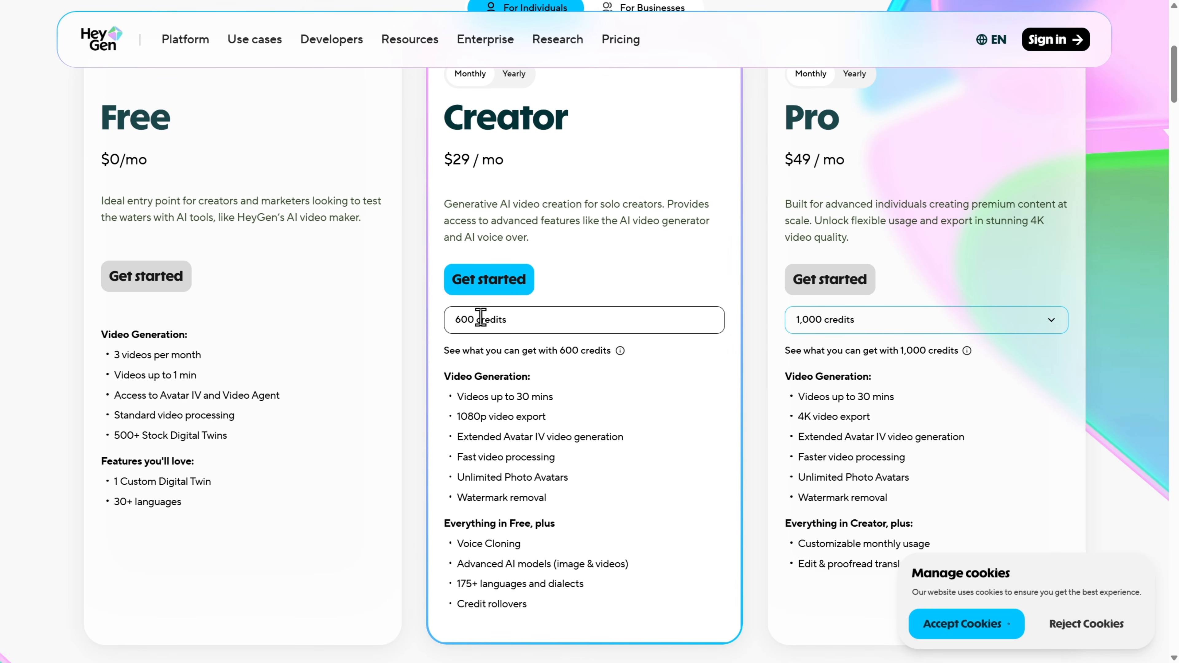
left_click_drag(457, 397, 574, 408)
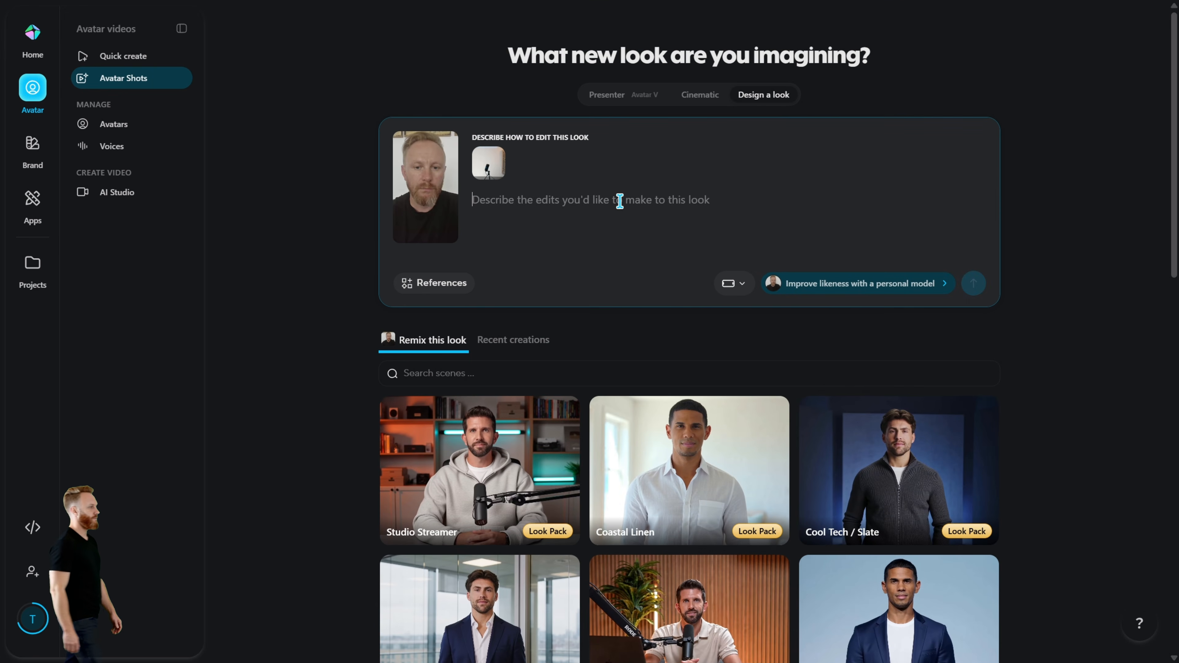
Generate new looks with the prompt "Put me in the look from referenced image. Do not change anything else. Wearing white t-shirt.".
type("Put me in the look from referenced image. Do not change anything else")
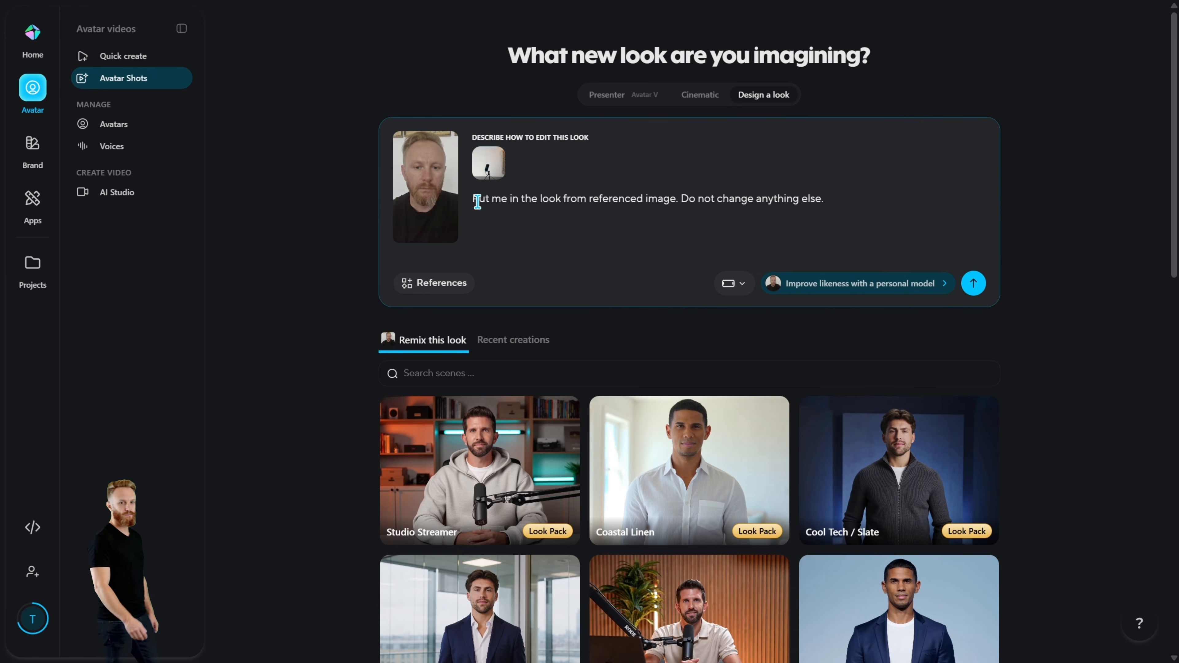
type(". Wearing white t-shirt.")
left_click(973, 283)
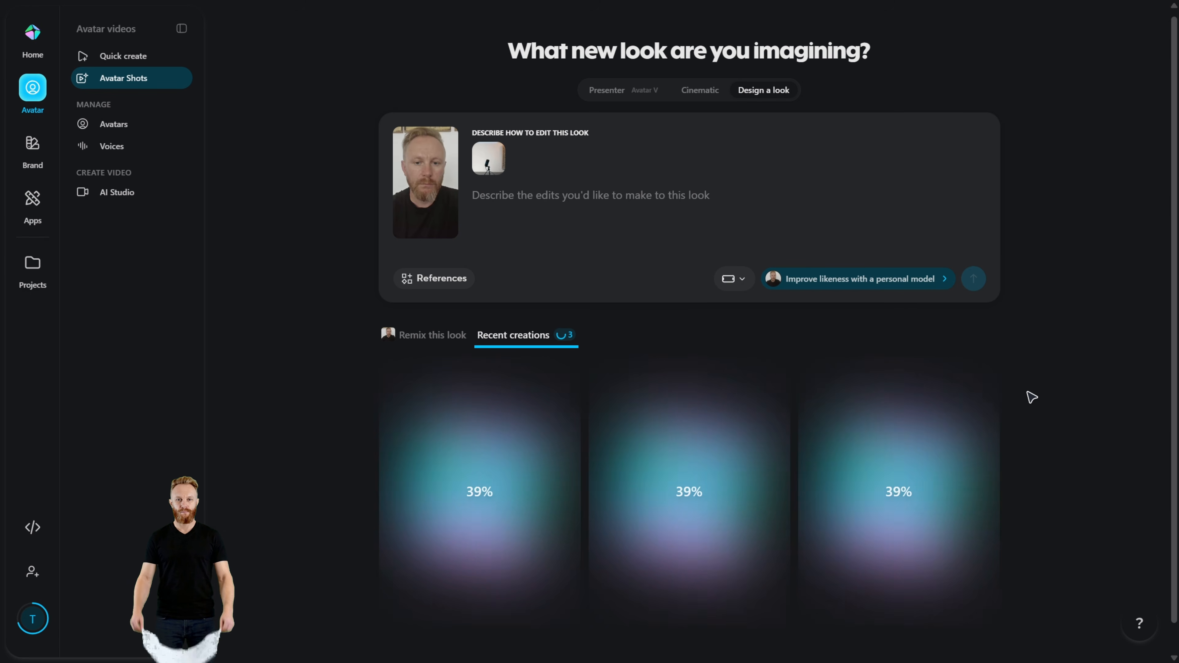